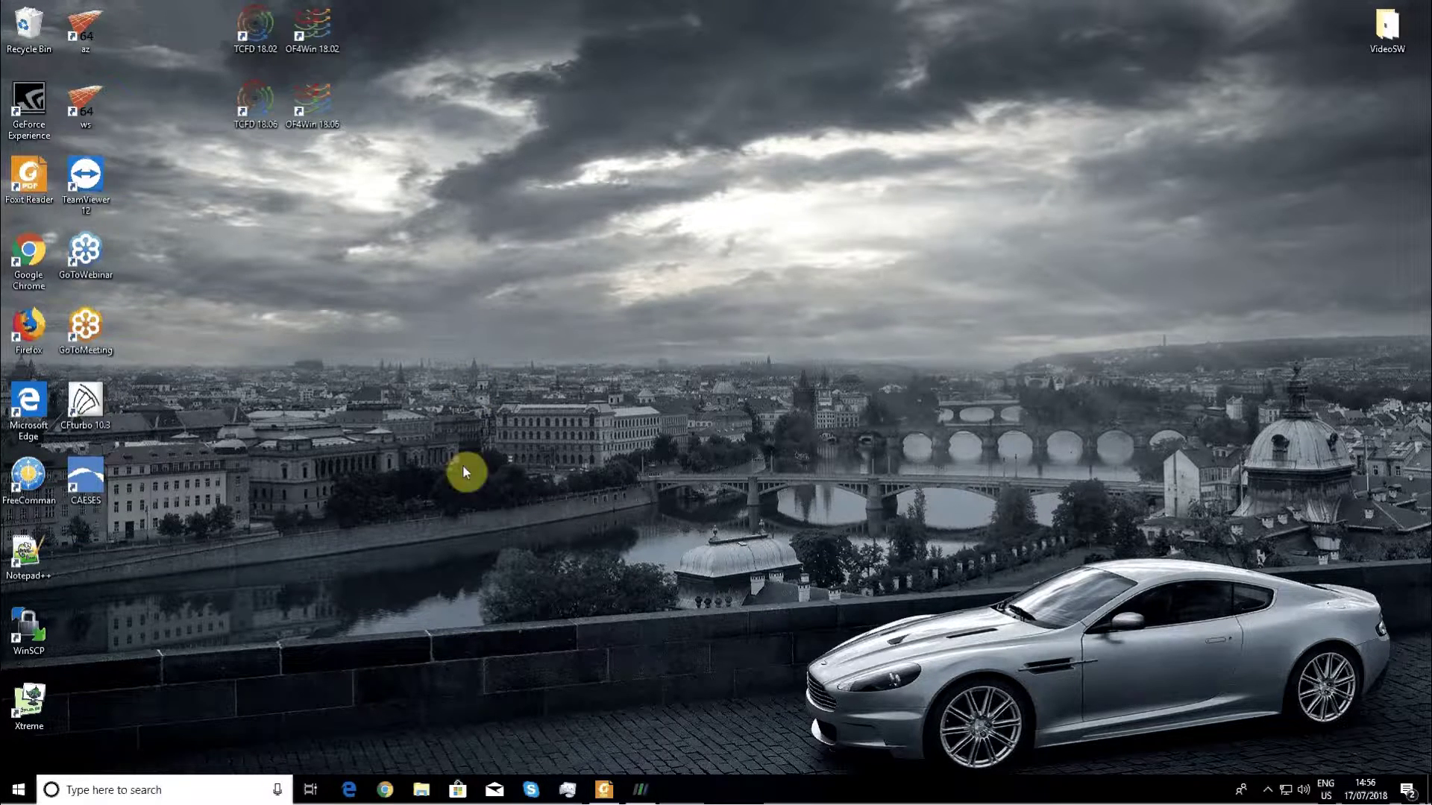
# Browse to C:\TCFD\18.06 in File Explorer and launch the TCFD 18.06 OF4Win Shell shortcut.
pyautogui.click(430, 796)
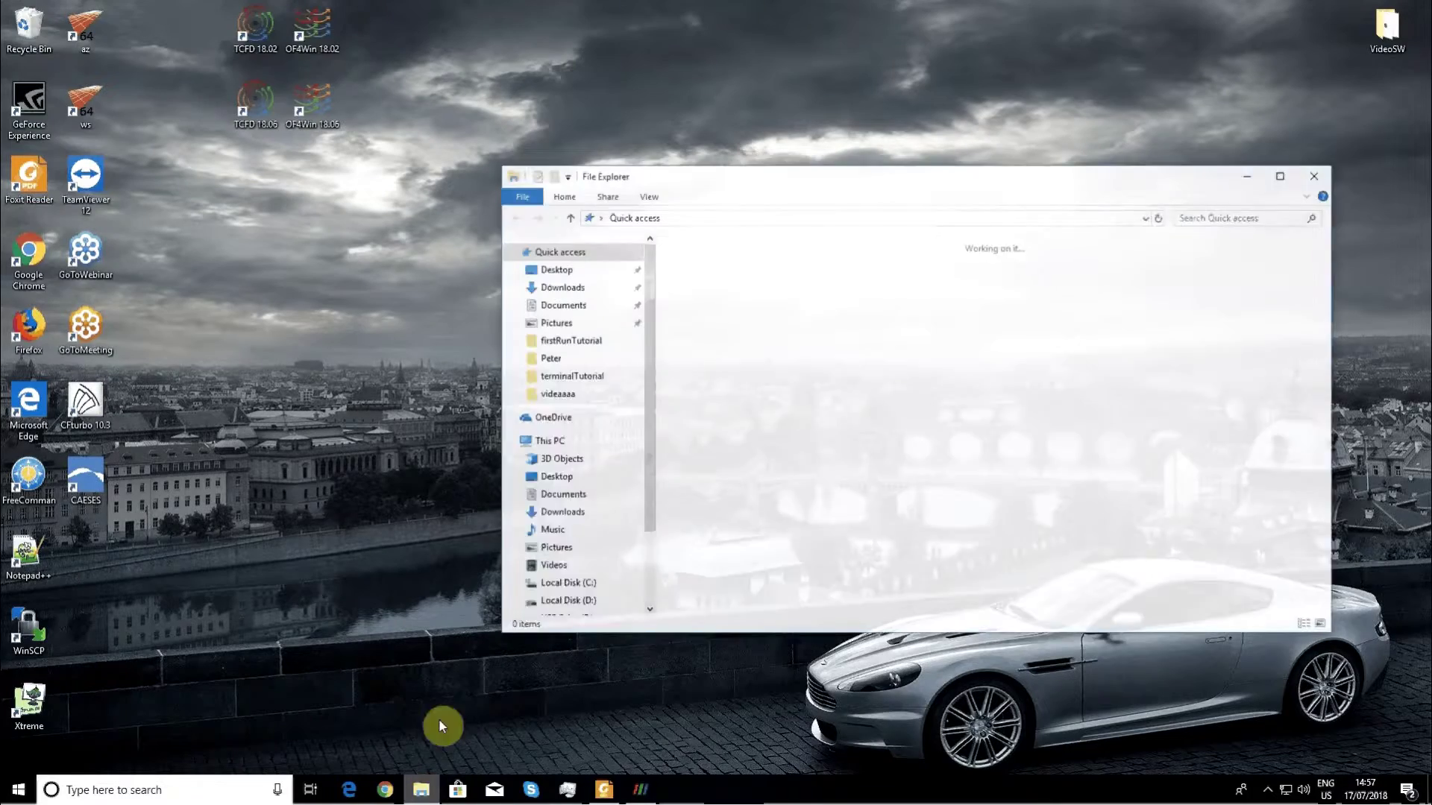
pyautogui.click(571, 586)
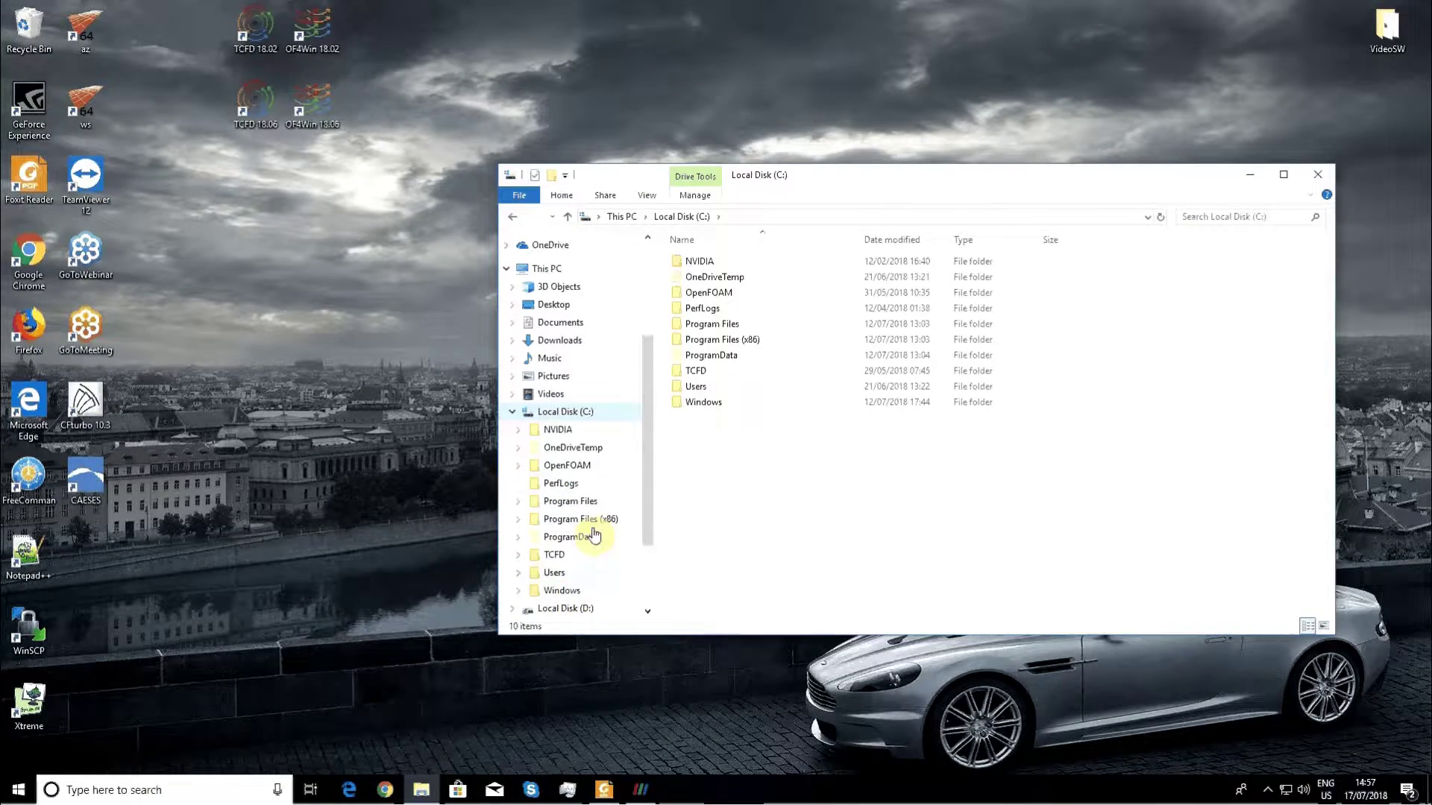
pyautogui.doubleClick(695, 373)
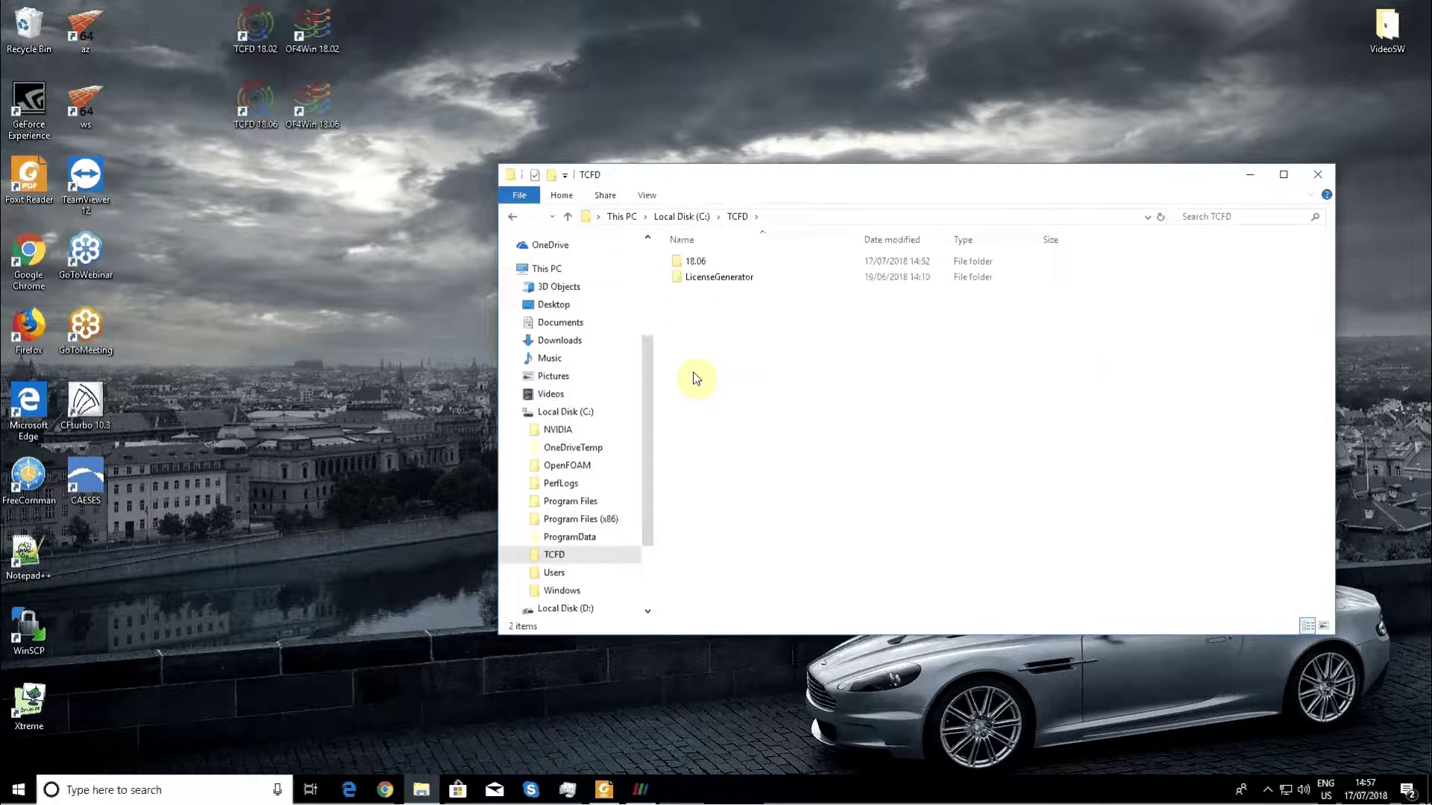
pyautogui.doubleClick(698, 263)
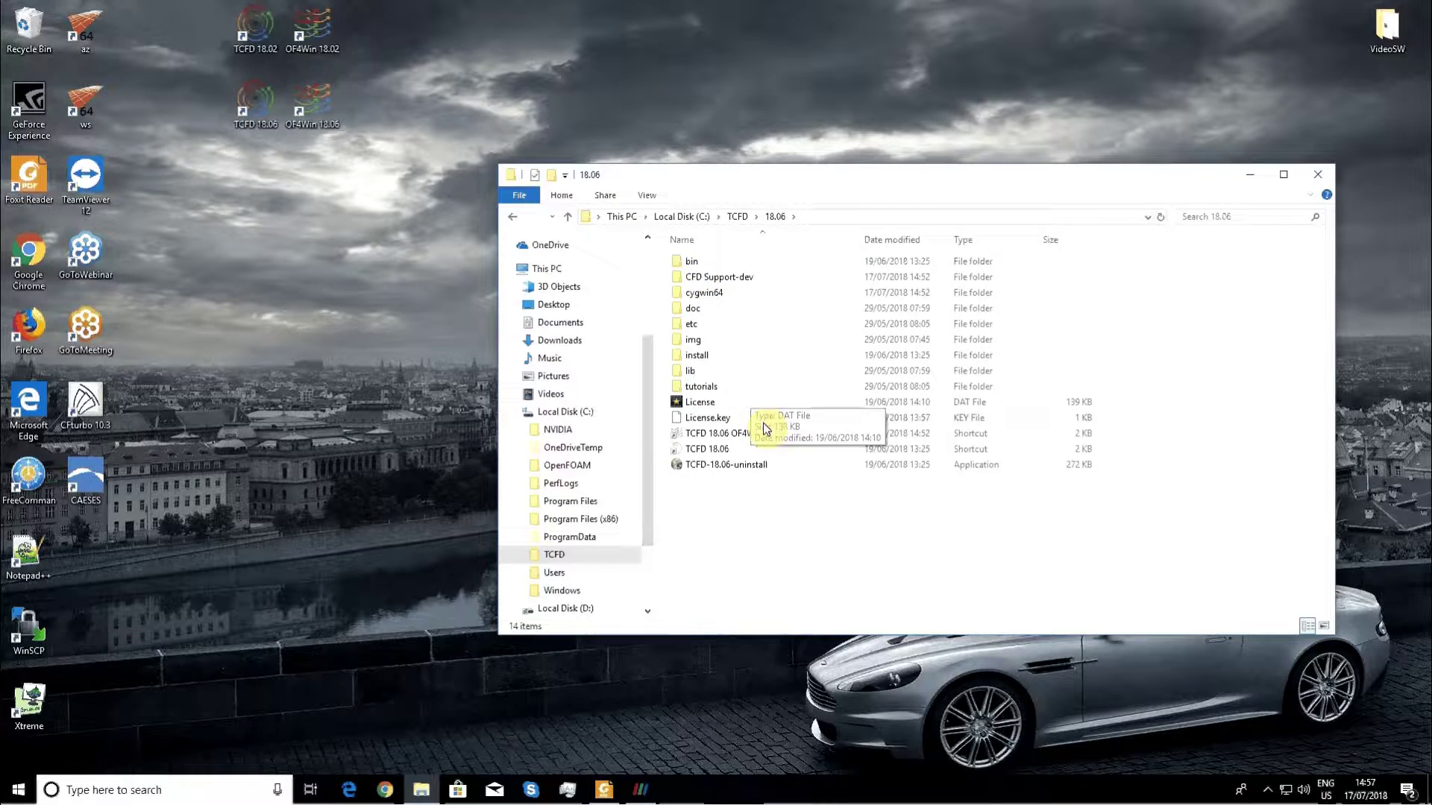
pyautogui.click(766, 436)
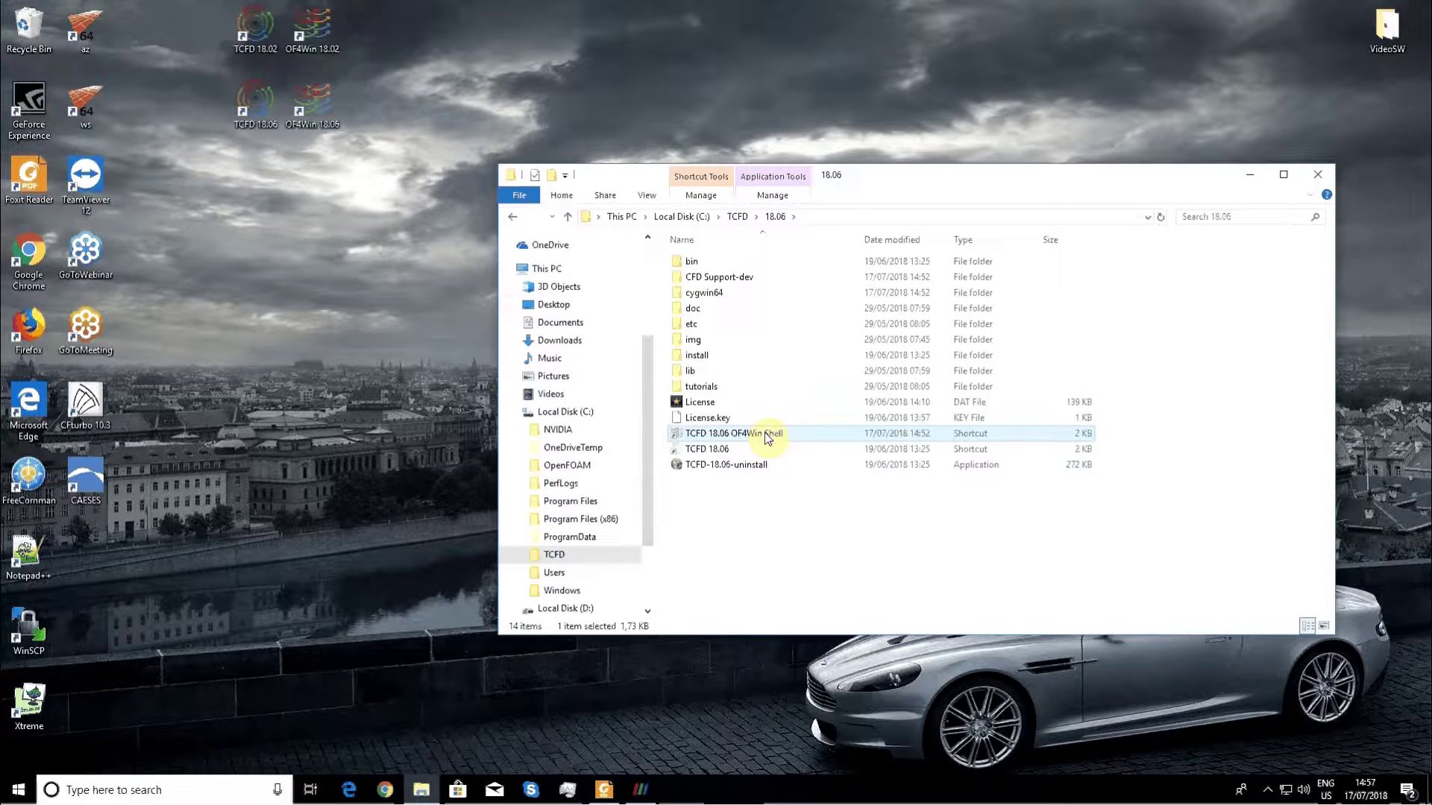
pyautogui.doubleClick(767, 436)
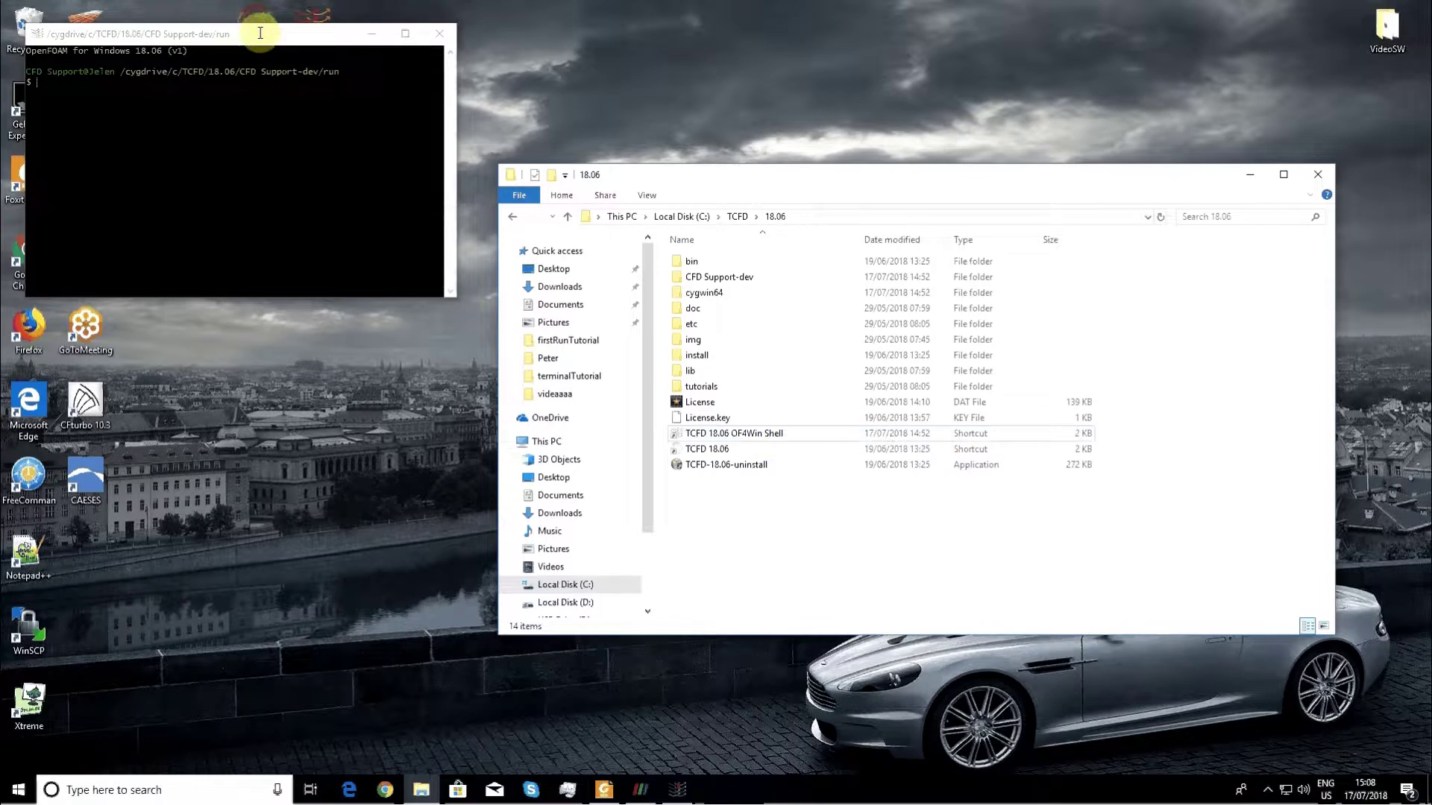
# Maximize the shell, enlarge its text, and cd into ../../tutorials/axial-fan-simple/.
pyautogui.click(418, 36)
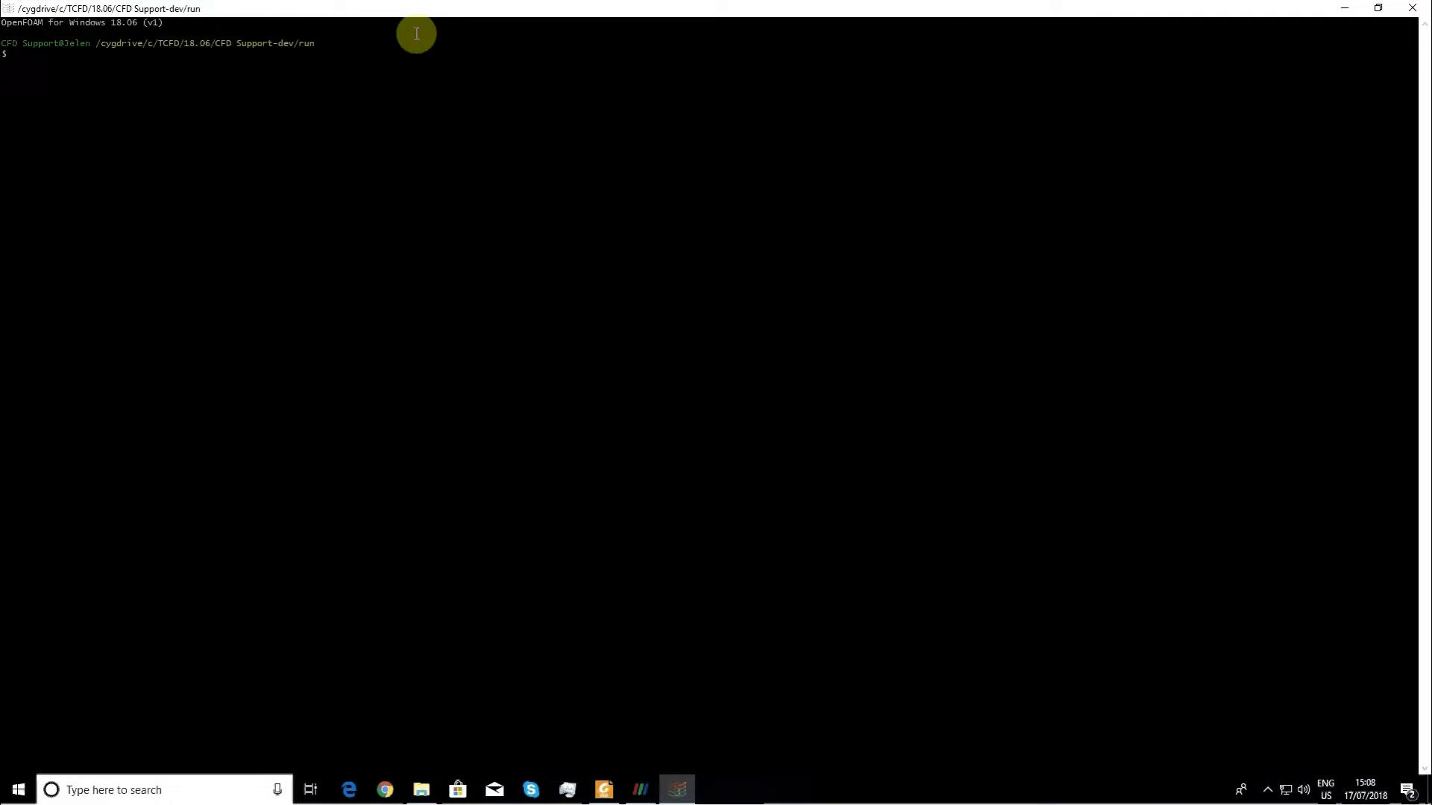
pyautogui.hotkey('ctrl', '+')
pyautogui.hotkey('ctrl', '+')
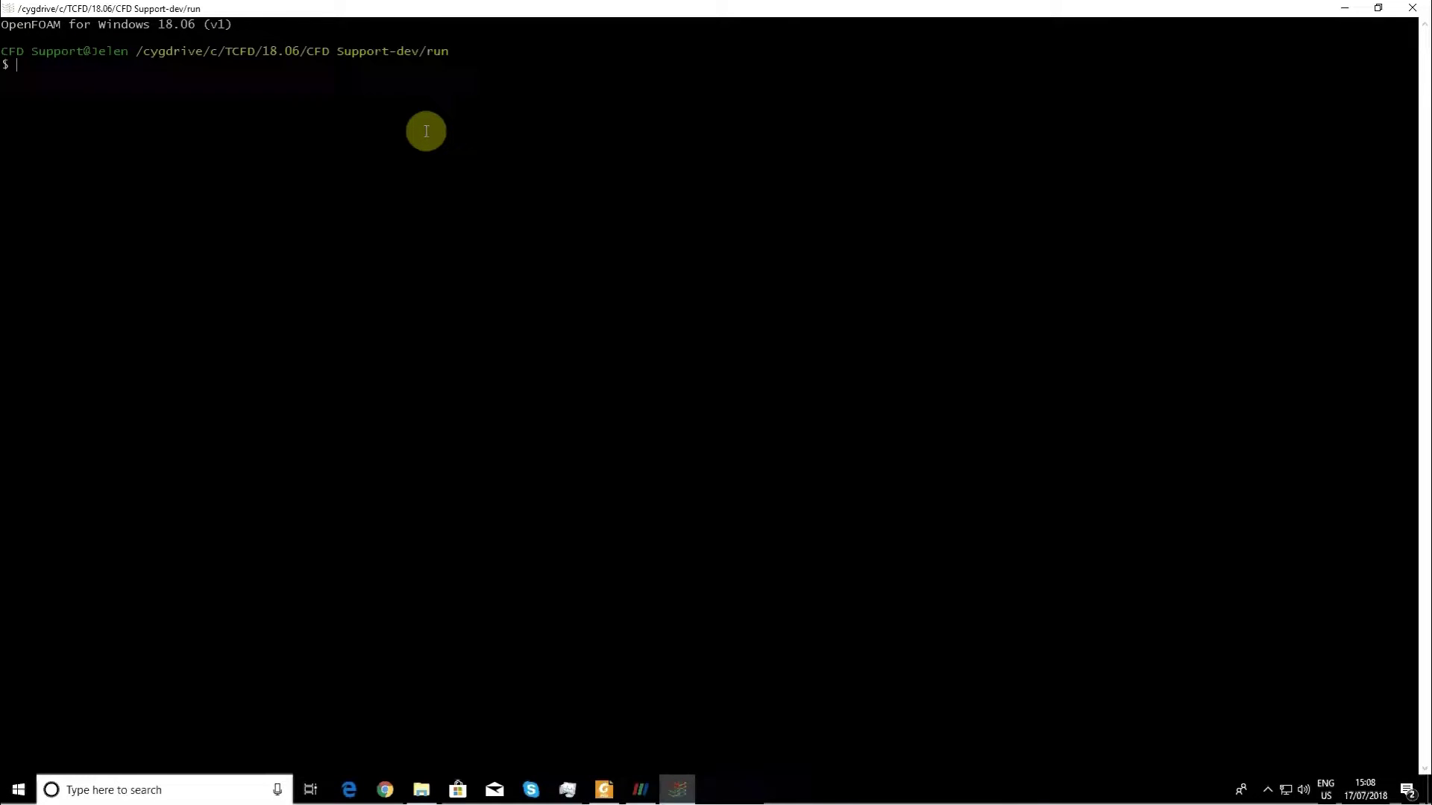
pyautogui.write('cd ')
pyautogui.write('..')
pyautogui.write('/..')
pyautogui.write('/')
pyautogui.write('tu')
pyautogui.press('Tab')
pyautogui.write('a')
pyautogui.press('Tab')
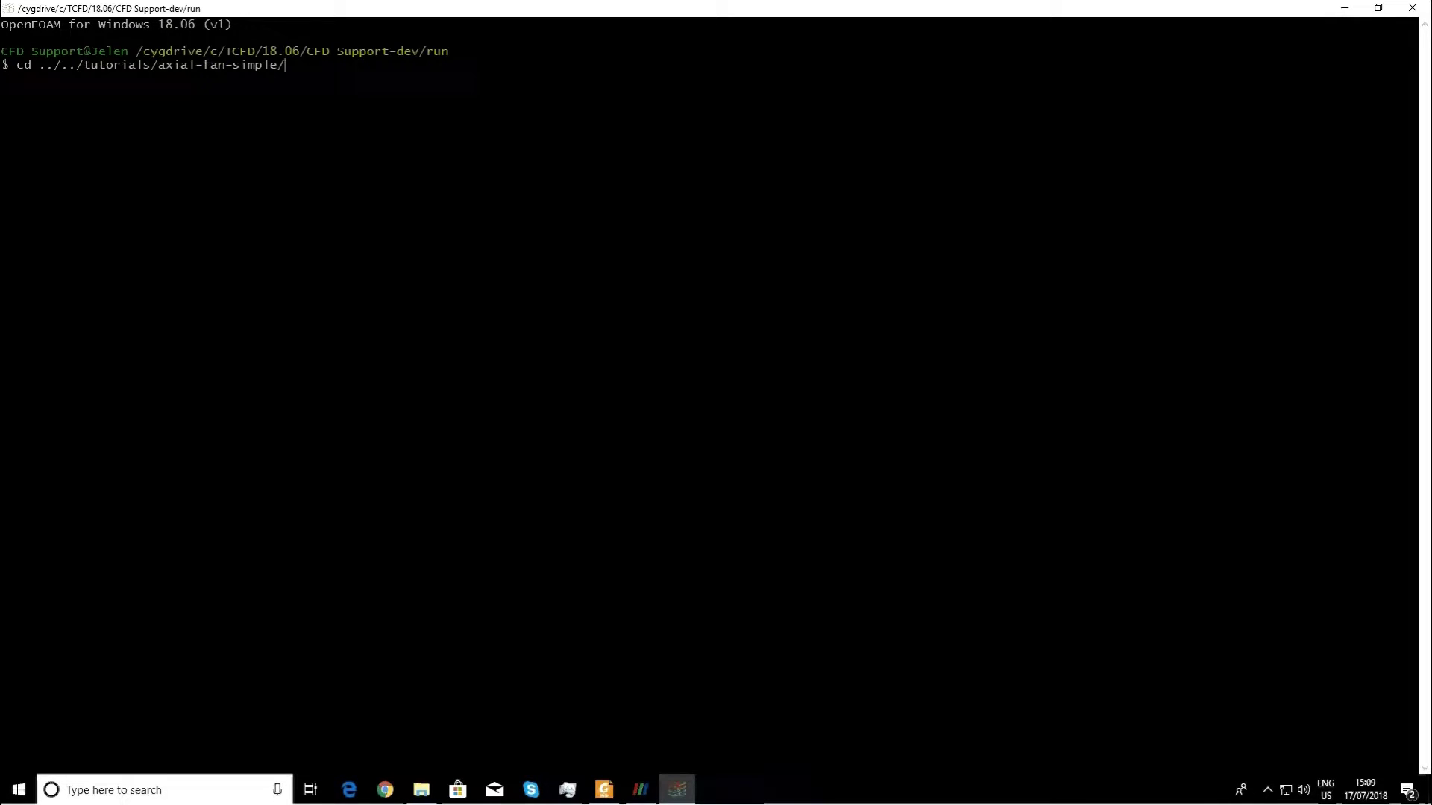
pyautogui.press('Return')
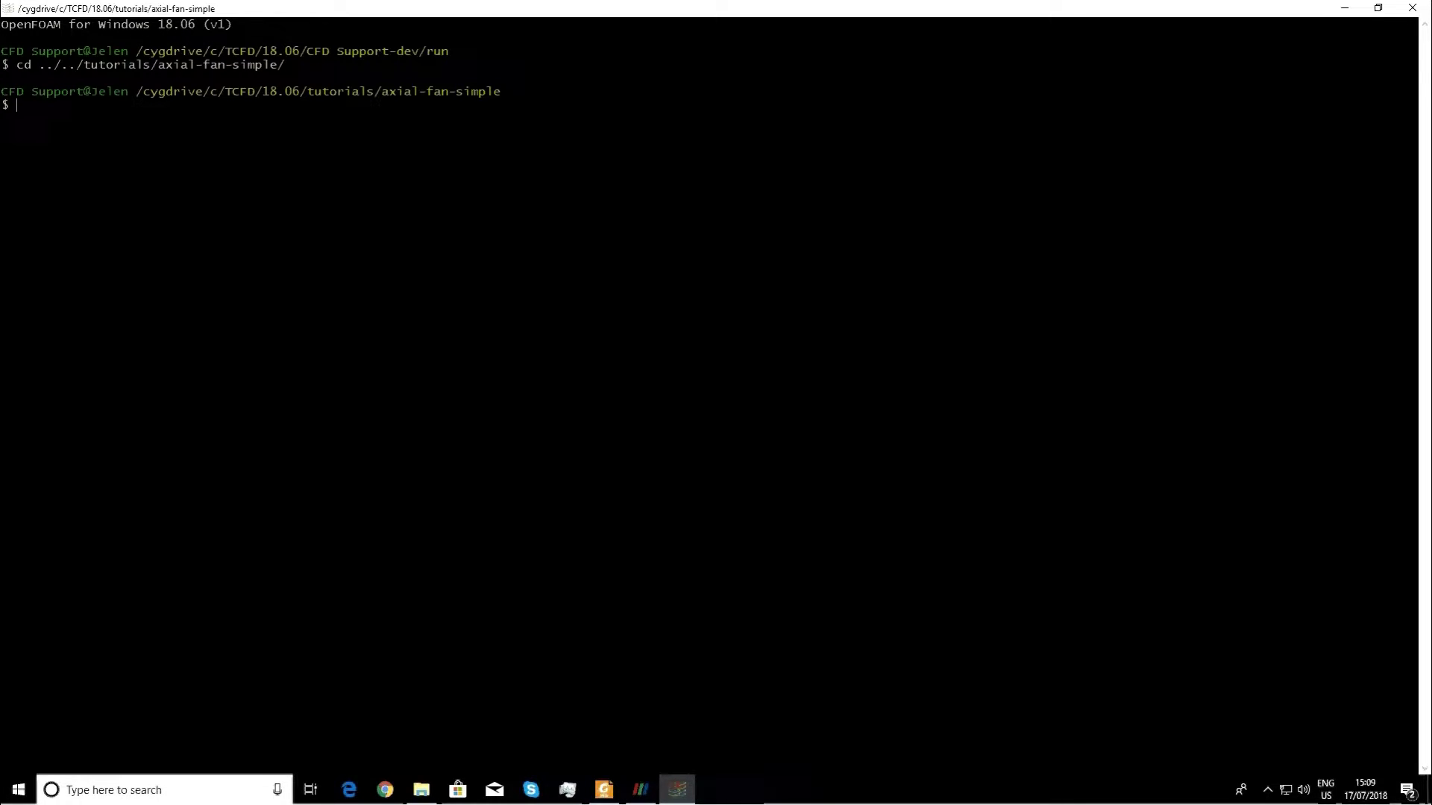
# Enter CFDProcessor -help to list the processor's options.
pyautogui.write('CFD')
pyautogui.click(374, 131)
pyautogui.press('Tab')
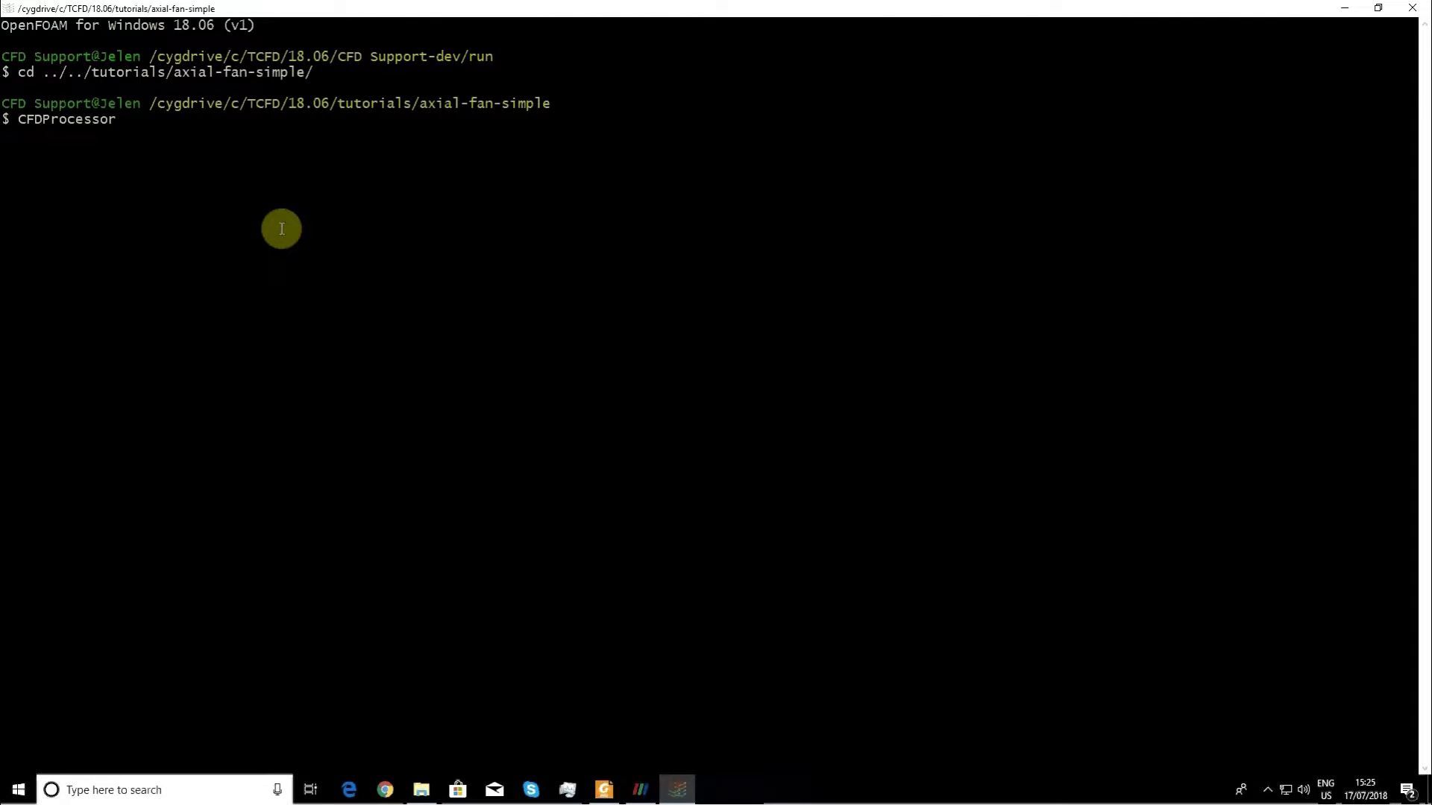
pyautogui.write('-help')
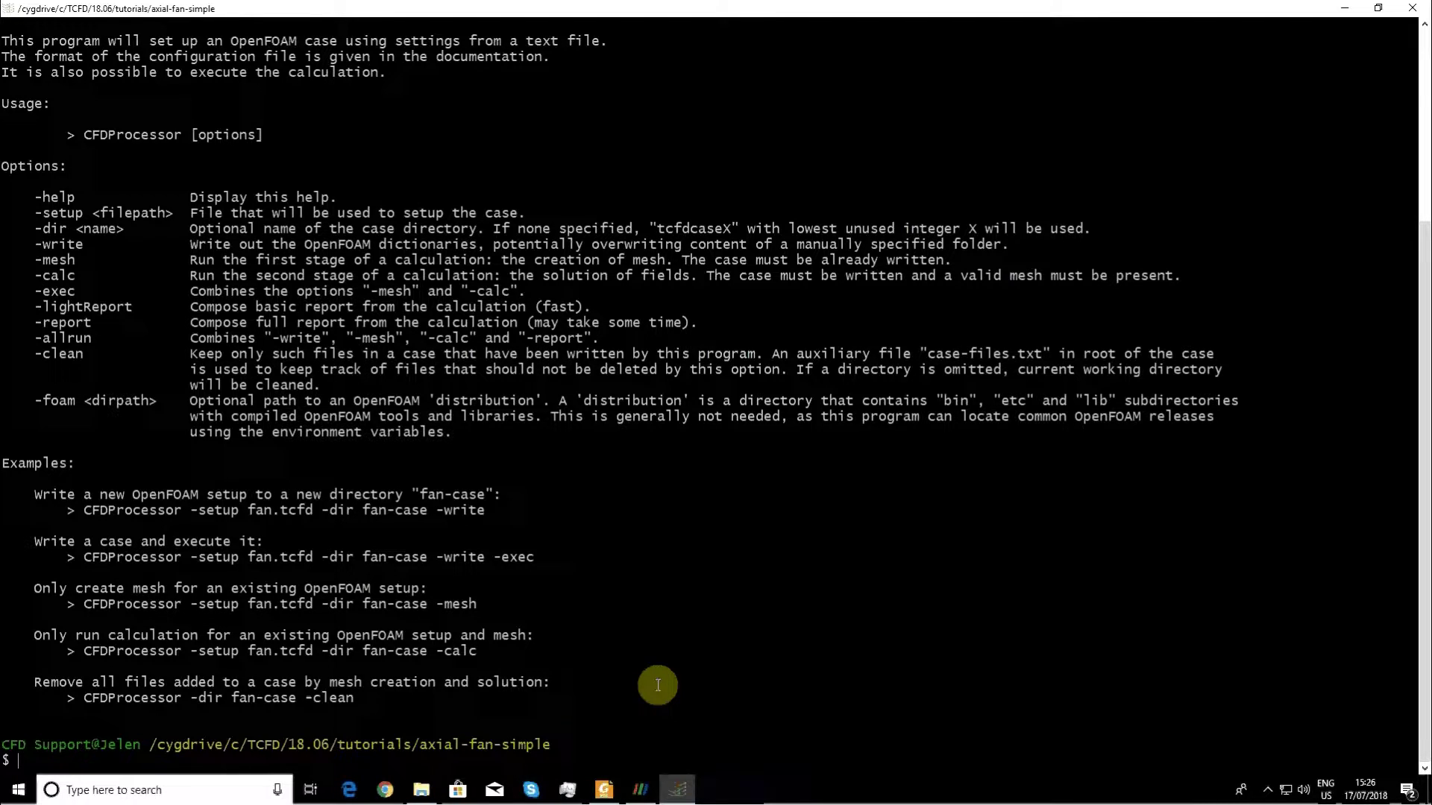
# Start CFDProcessor -setup axial-fan-simple.tcfd -allrun as a background job.
pyautogui.write('CFD')
pyautogui.press('Tab')
pyautogui.write('-se')
pyautogui.write('tup')
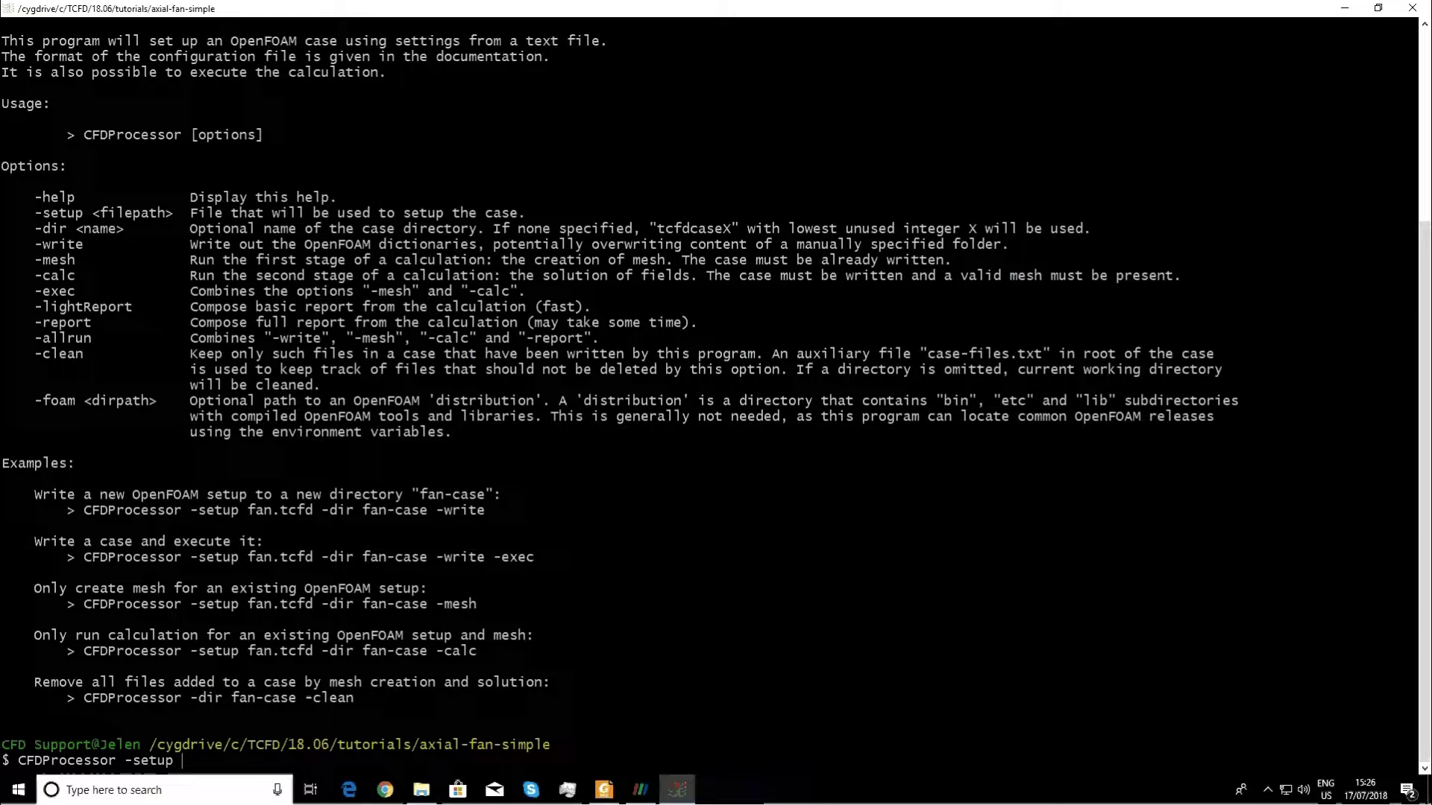
pyautogui.write('ax')
pyautogui.press('Tab')
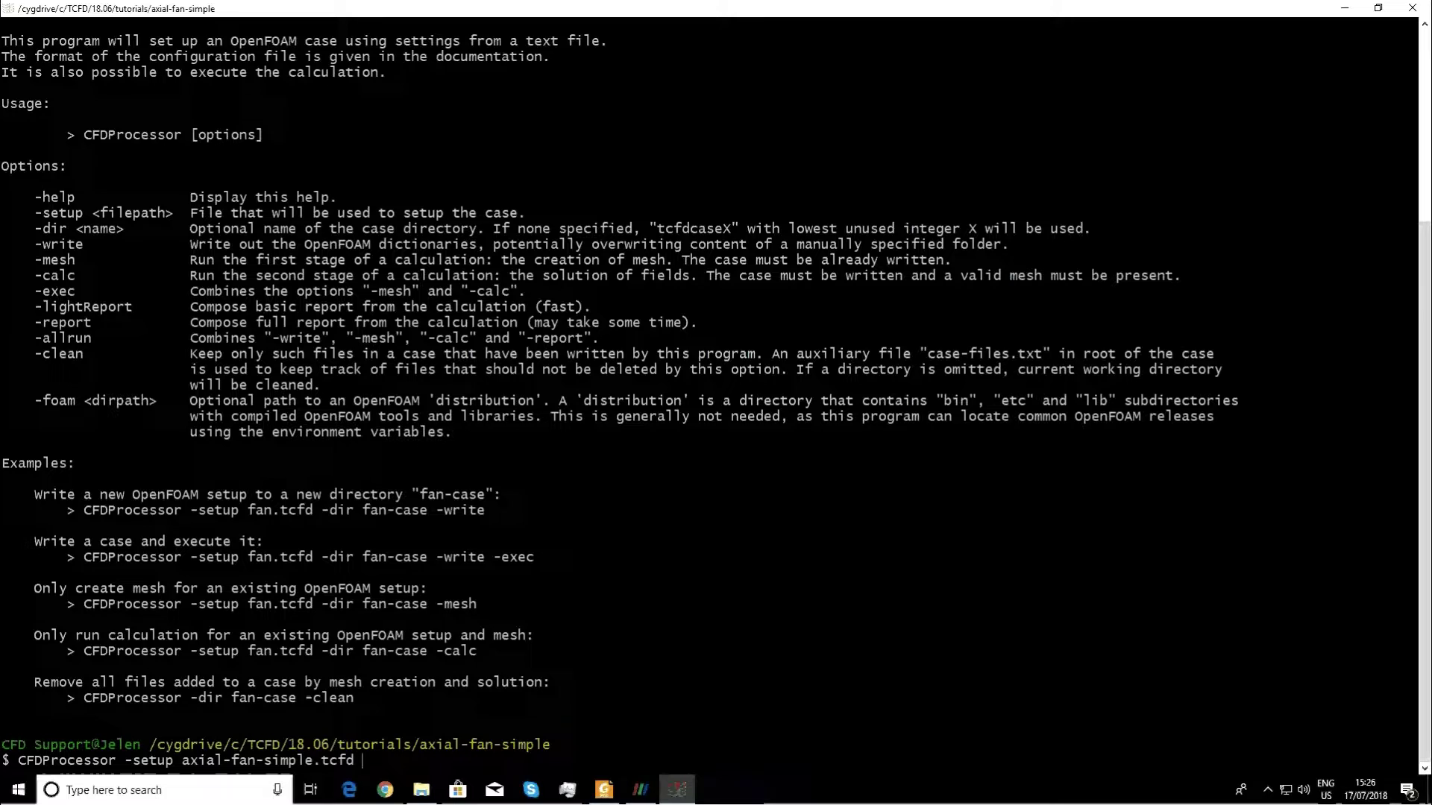
pyautogui.write('-')
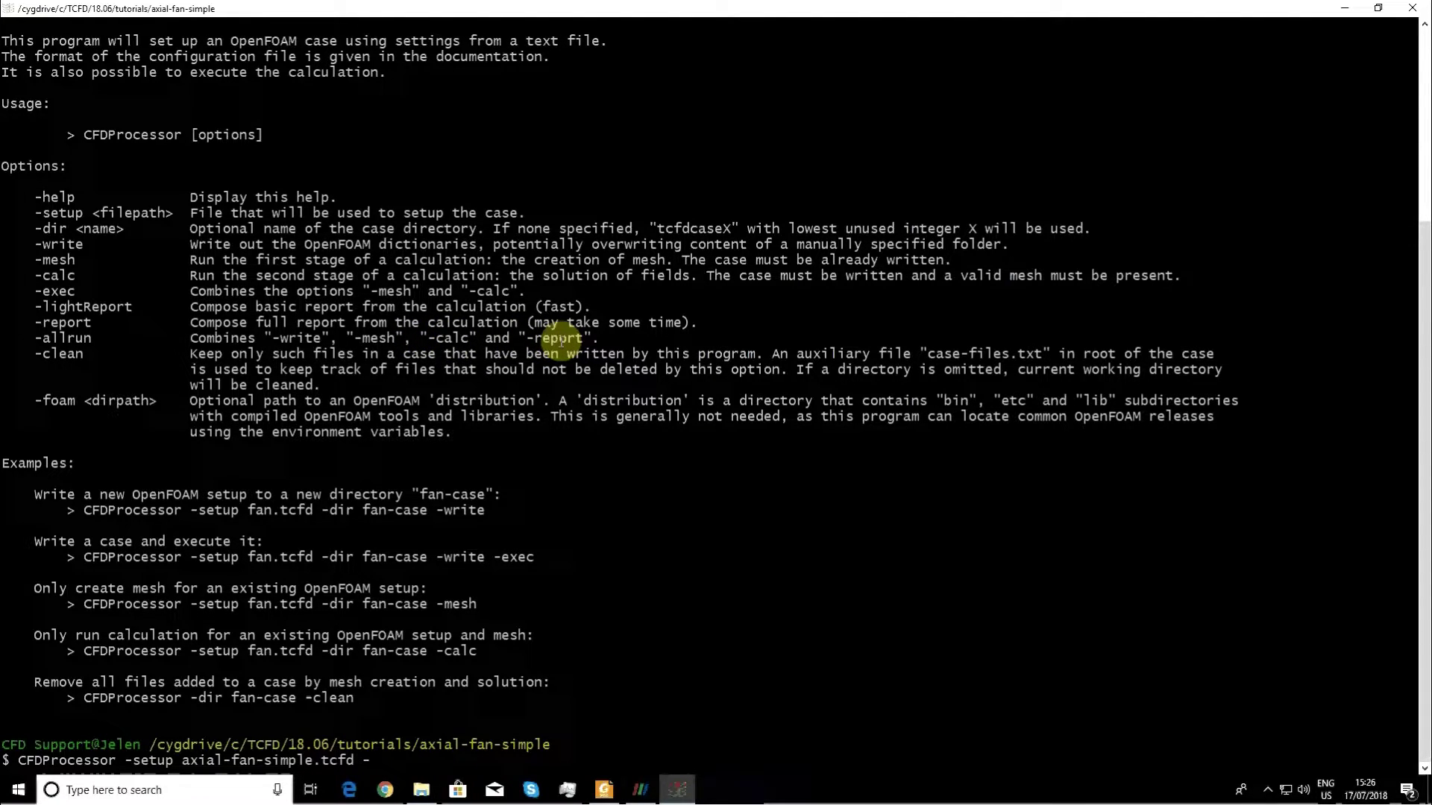
pyautogui.write('allrun ')
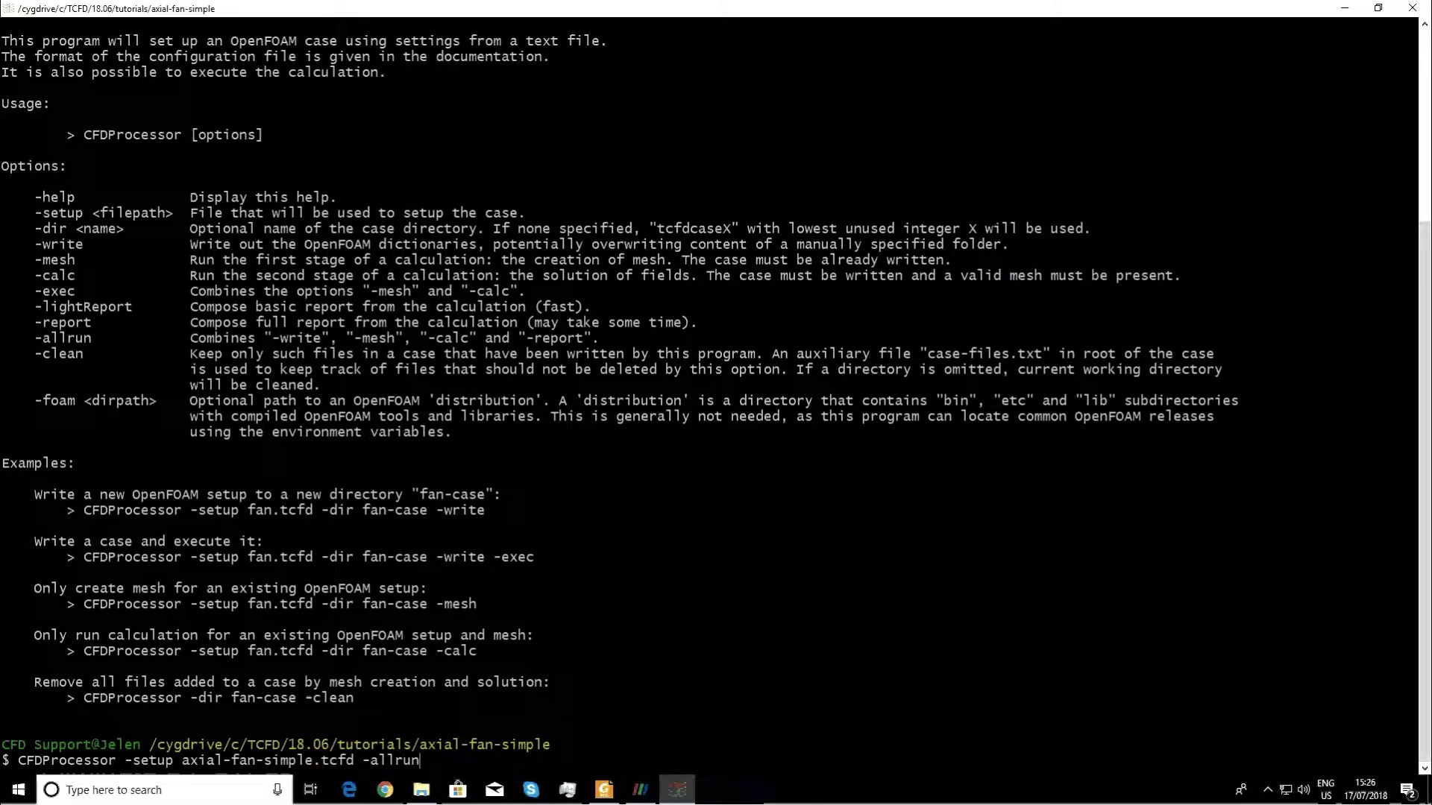
pyautogui.write('&')
pyautogui.press('Return')
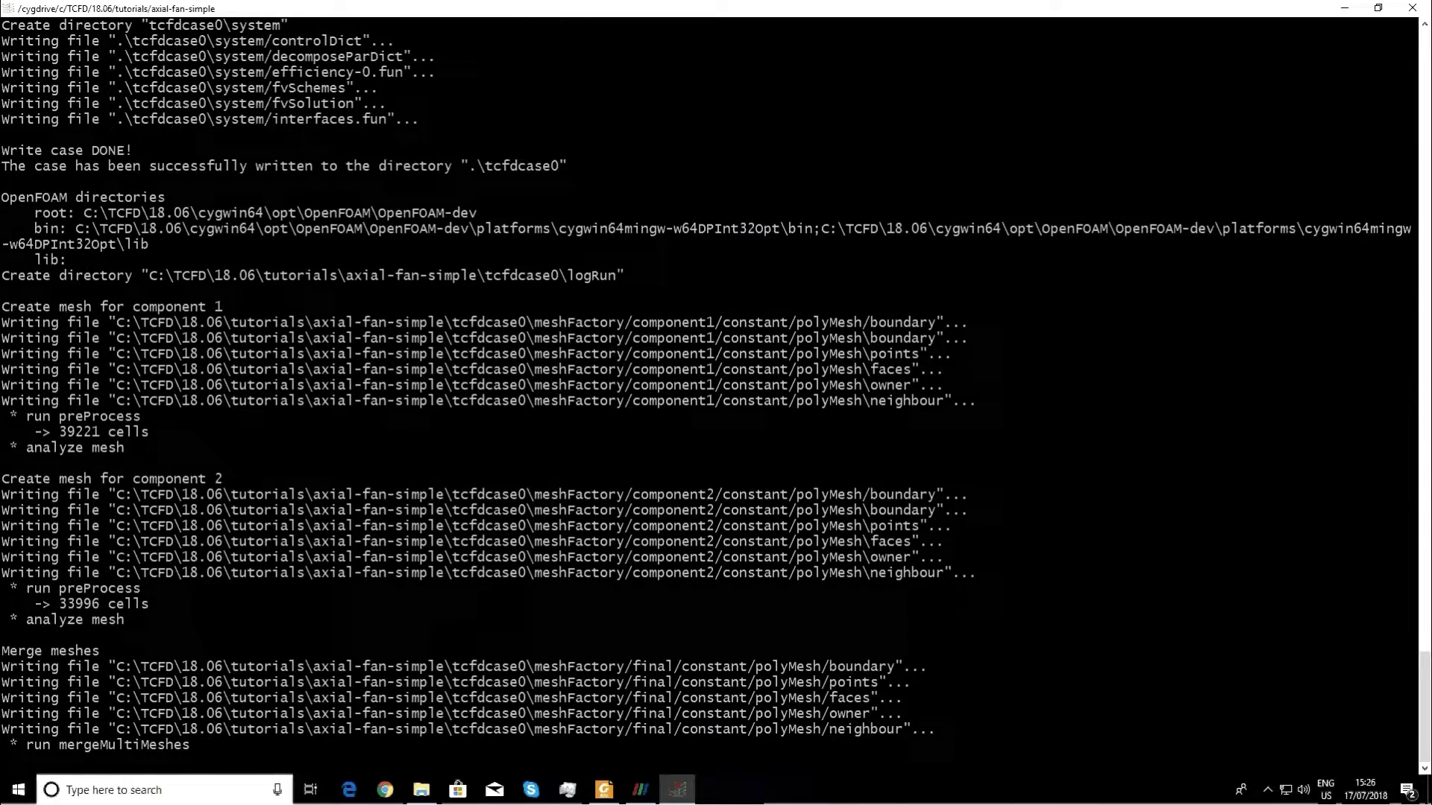
# Open Command Prompt from the taskbar search and maximize it.
pyautogui.click(182, 794)
pyautogui.write('cmd')
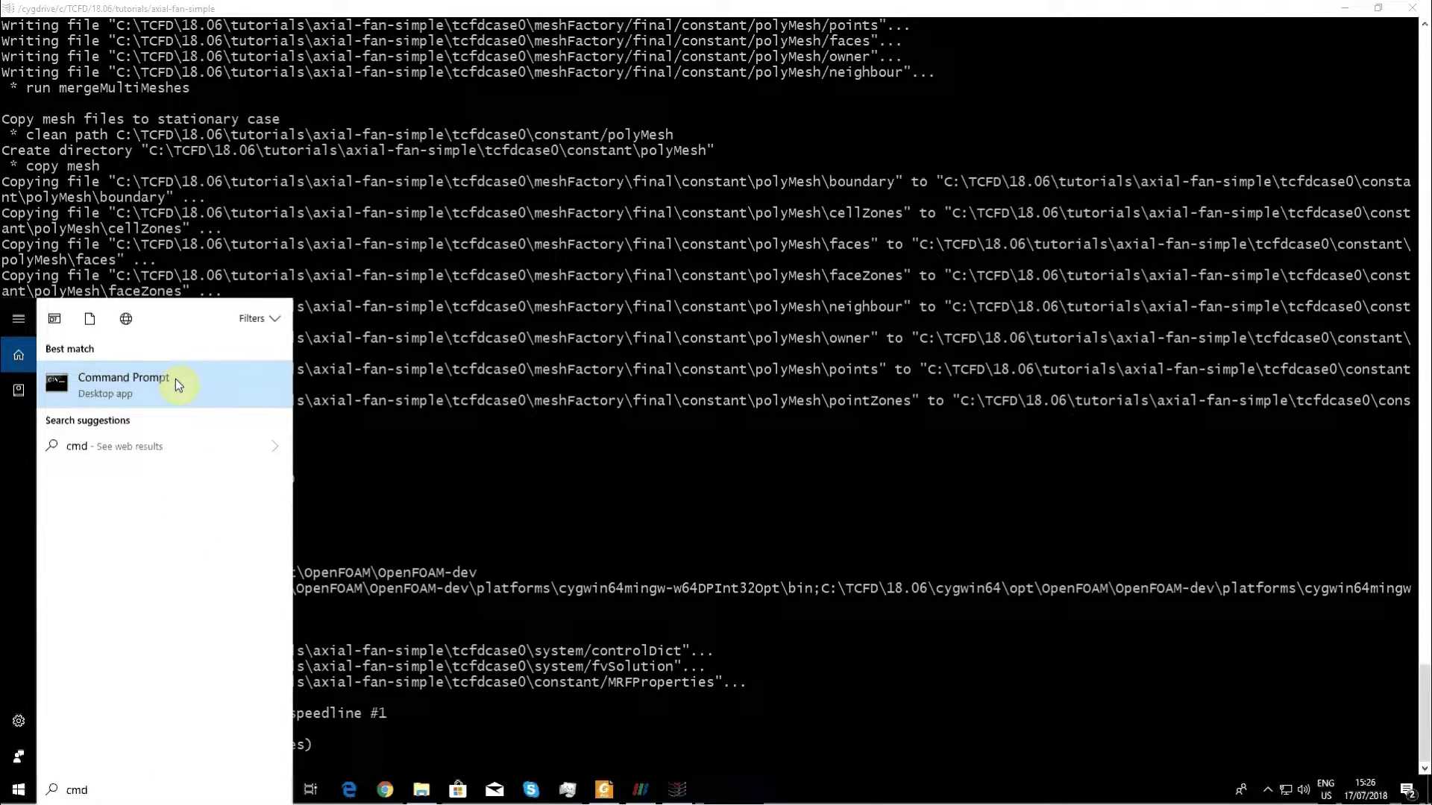
pyautogui.click(175, 378)
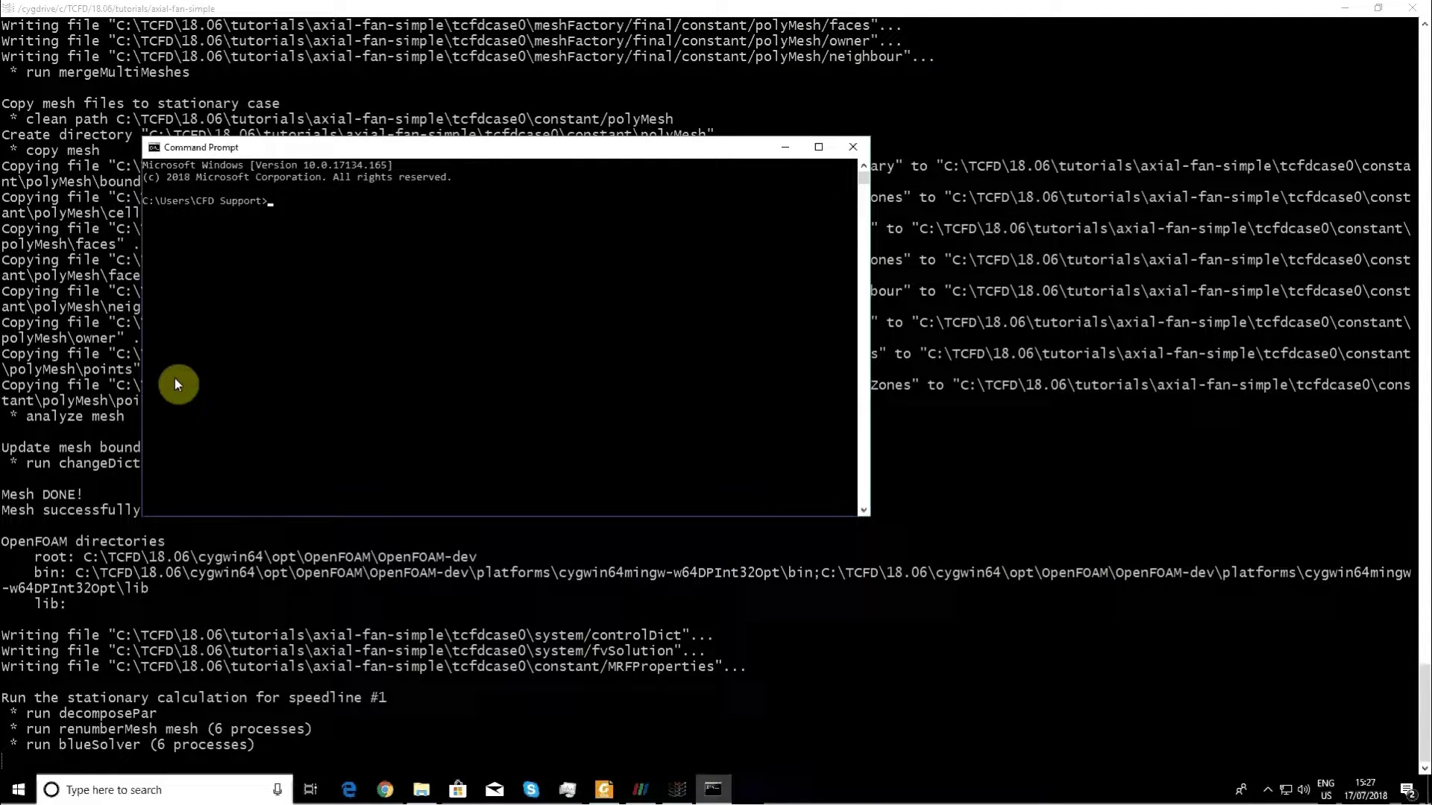
pyautogui.click(807, 149)
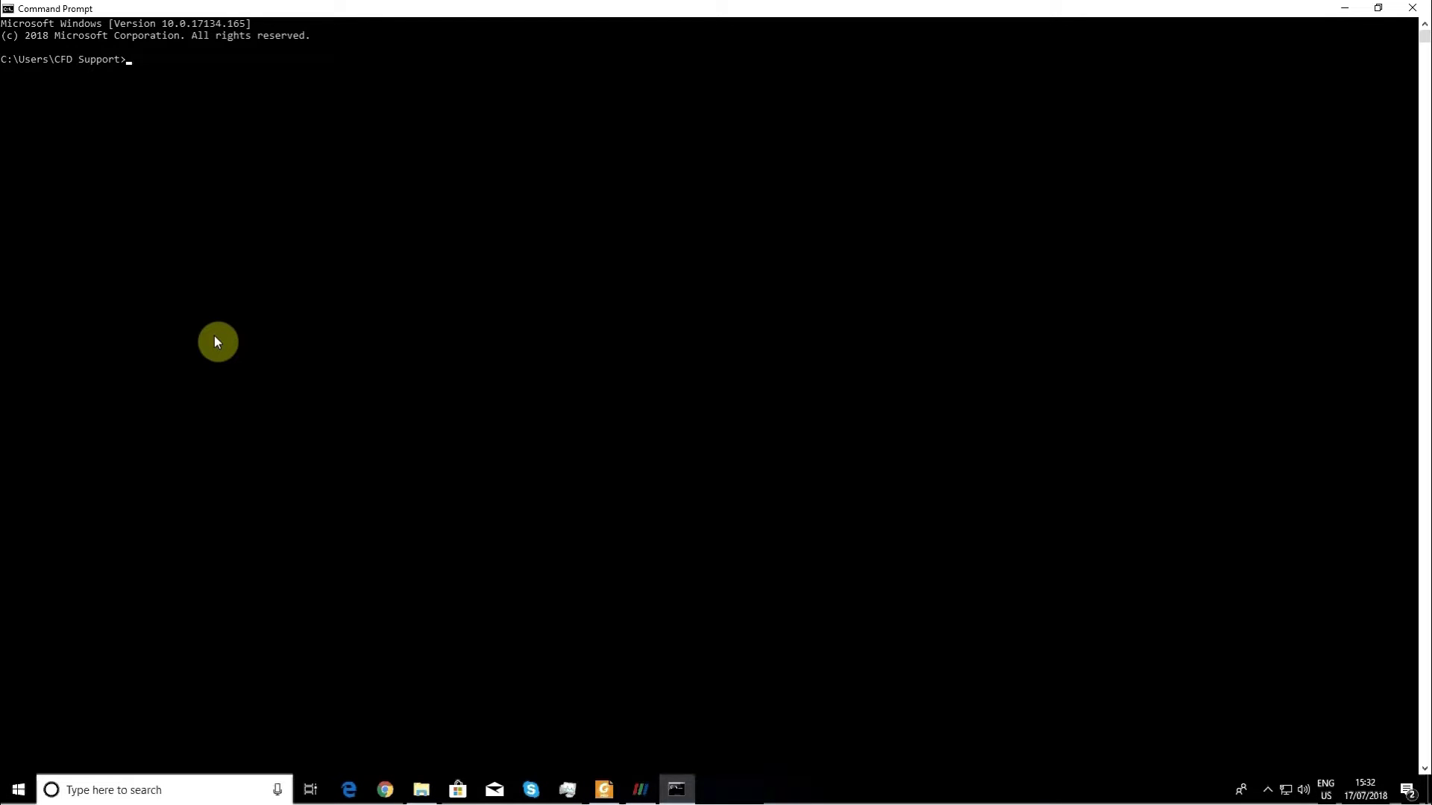
# Change to C:\TCFD\18.06\tutorials\axial-fan-simple and begin entering the C:\TCFD\18.06\bin\CFDProcessor.exe path.
pyautogui.write('cd ..')
pyautogui.write('\\')
pyautogui.write('TCFD')
pyautogui.write('\\18.06\\t')
pyautogui.press('Tab')
pyautogui.write('\\a')
pyautogui.press('Tab')
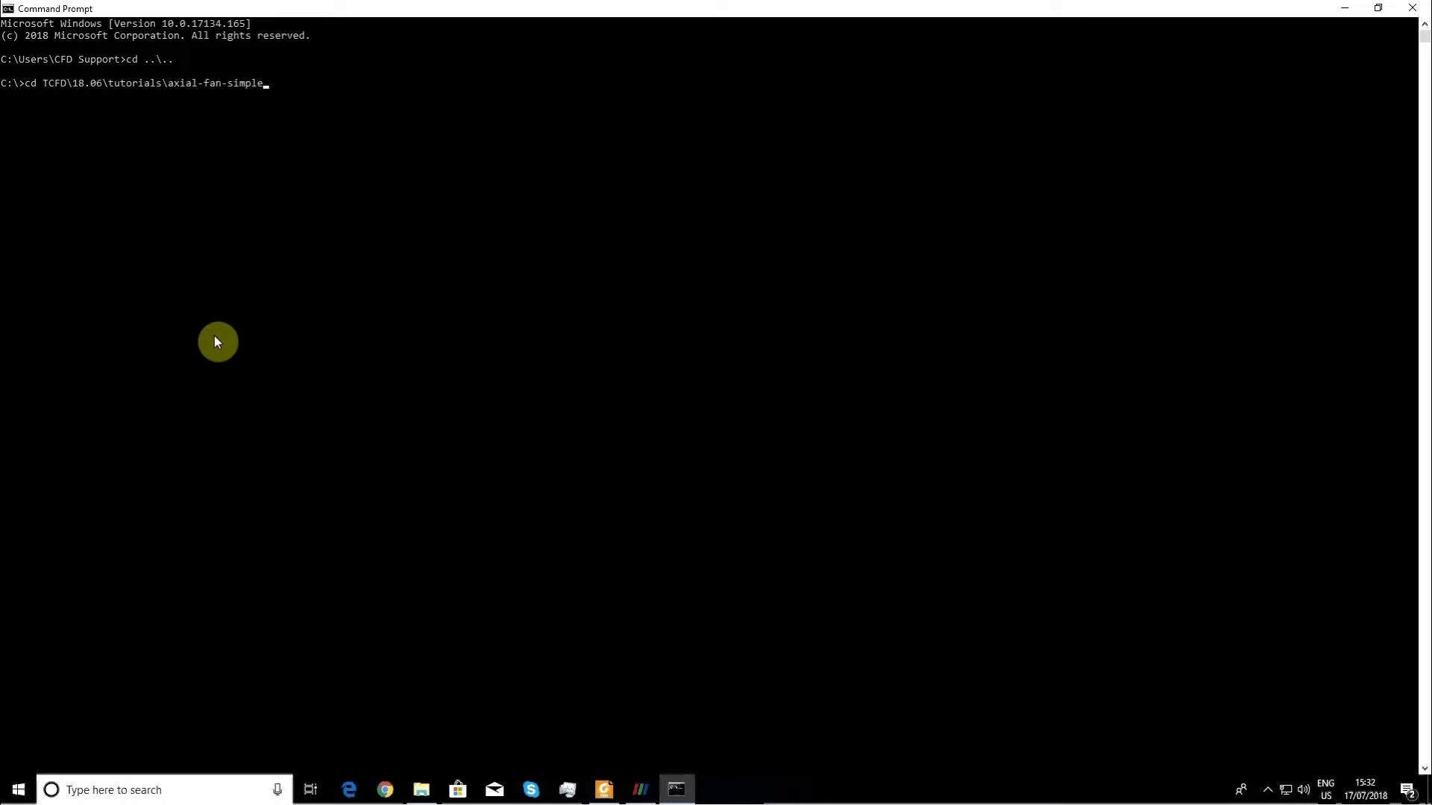
pyautogui.press('Return')
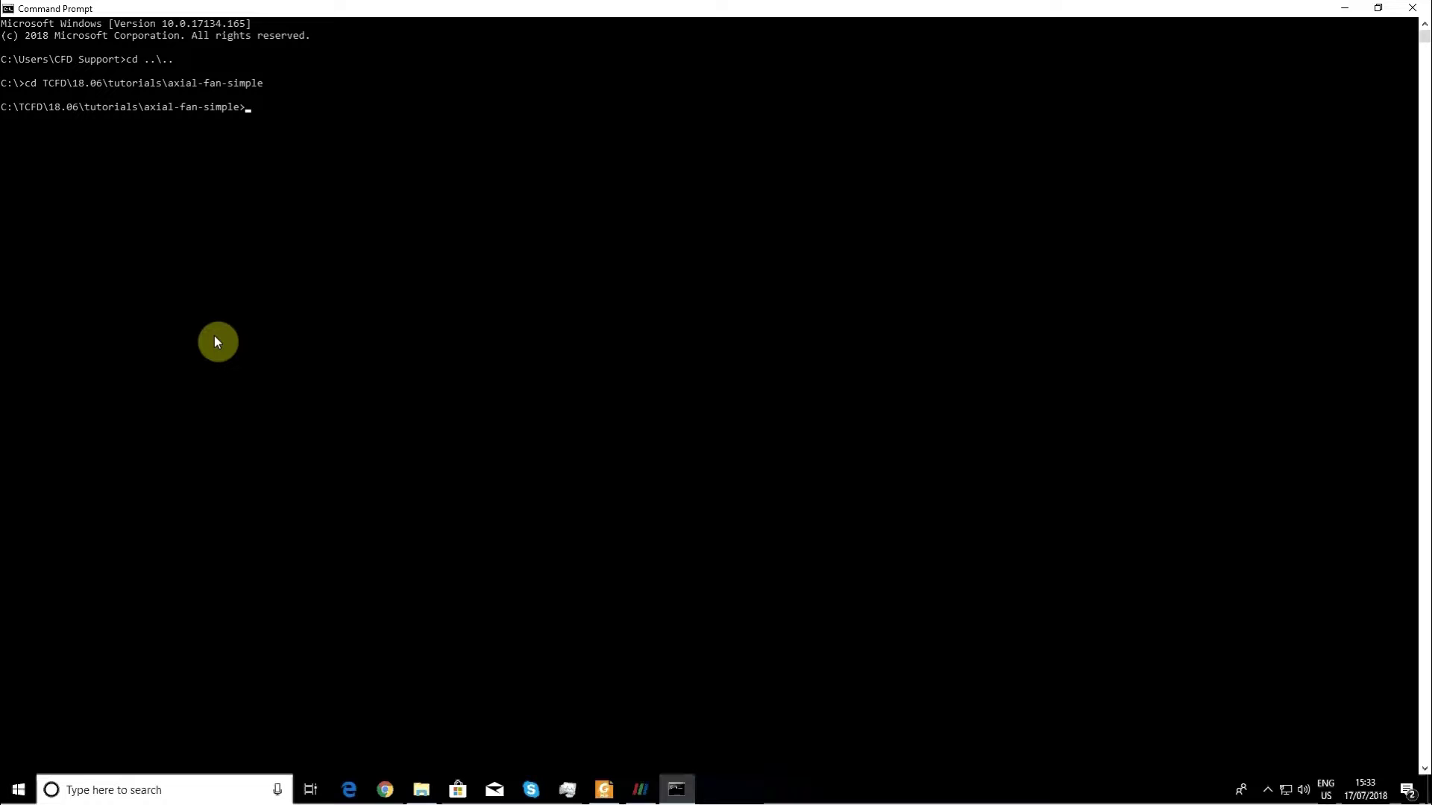
pyautogui.write('C:')
pyautogui.write('\\')
pyautogui.write('TCFD')
pyautogui.write('\\18.06')
pyautogui.write('\\')
pyautogui.write('bin\\')
pyautogui.write('CFD')
# Run C:\TCFD\18.06\bin\CFDProcessor.exe with no arguments to print its help.
pyautogui.press('Tab')
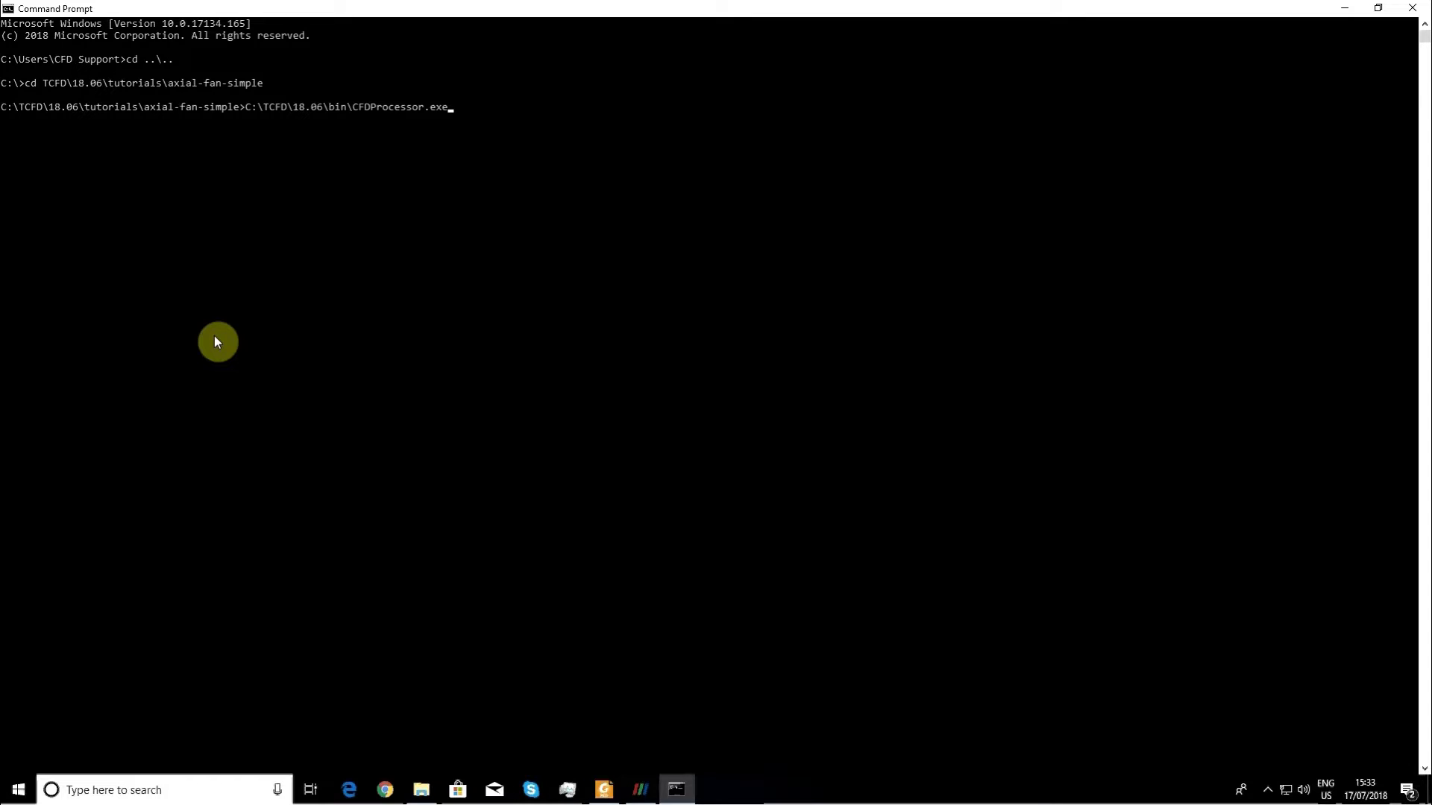
pyautogui.press('Return')
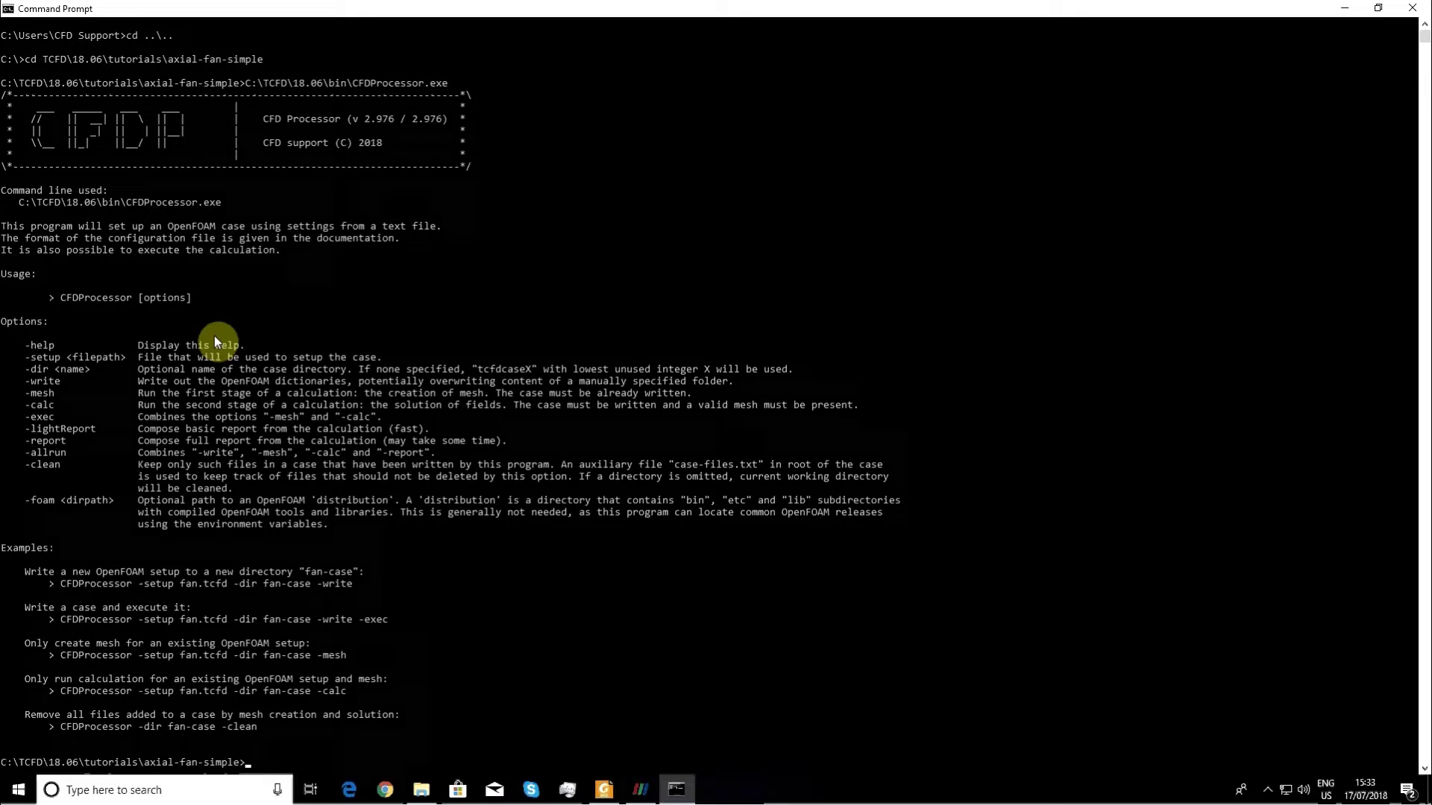
pyautogui.press('Return')
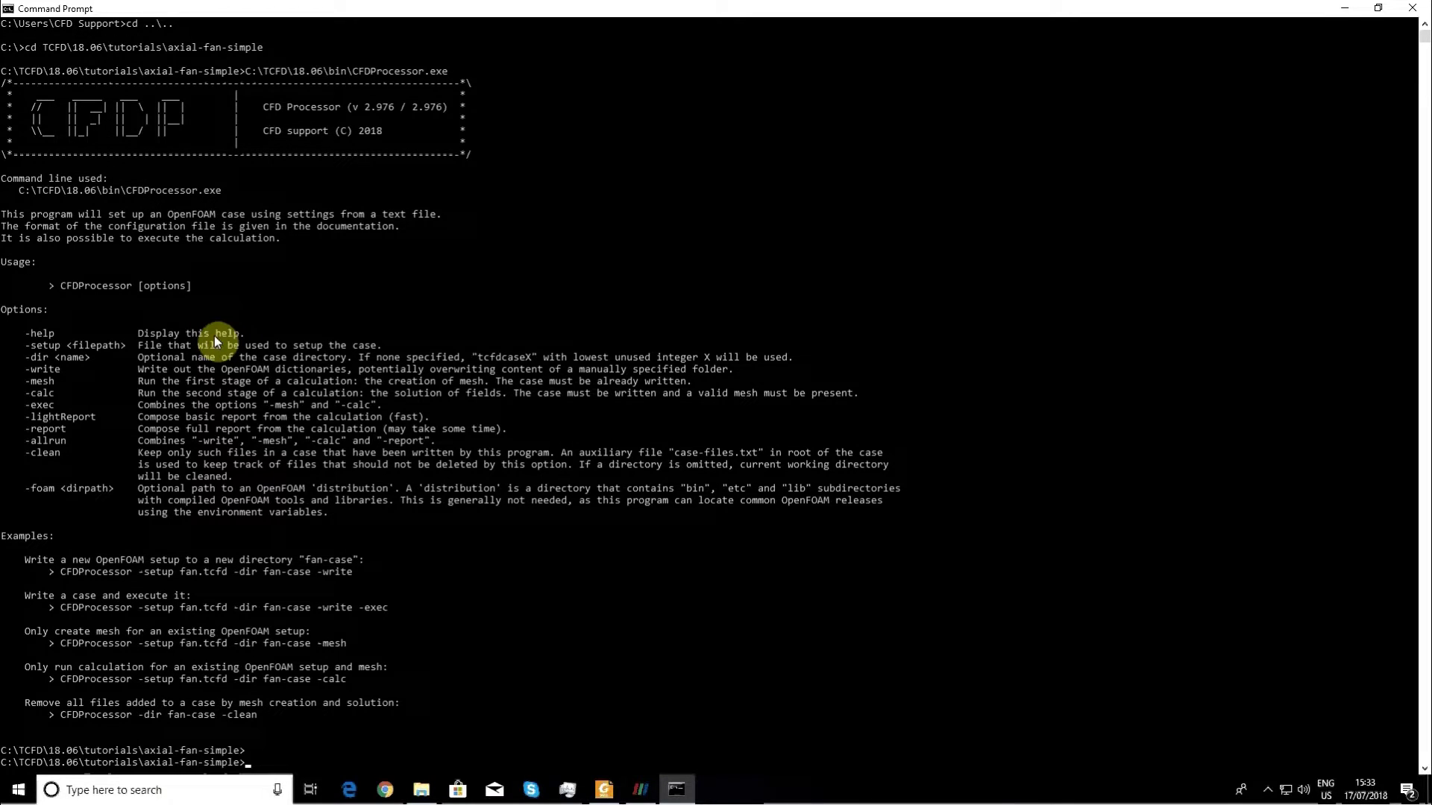
# Write the case with CFDProcessor.exe -setup axial-fan-simple.tcfd -write.
pyautogui.press('Up')
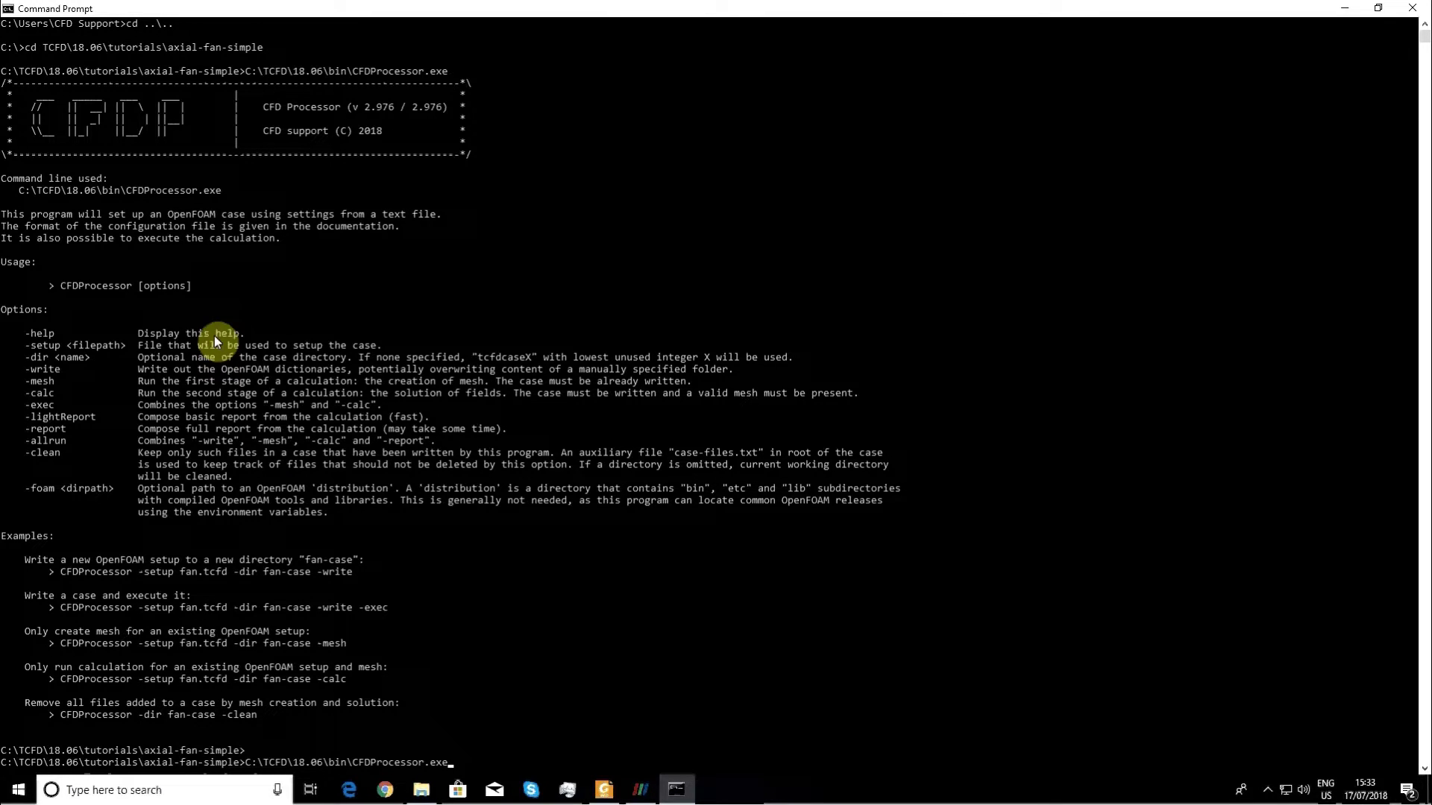
pyautogui.write('-')
pyautogui.write('setup ')
pyautogui.write('ax')
pyautogui.press('Tab')
pyautogui.write('-')
pyautogui.write('write')
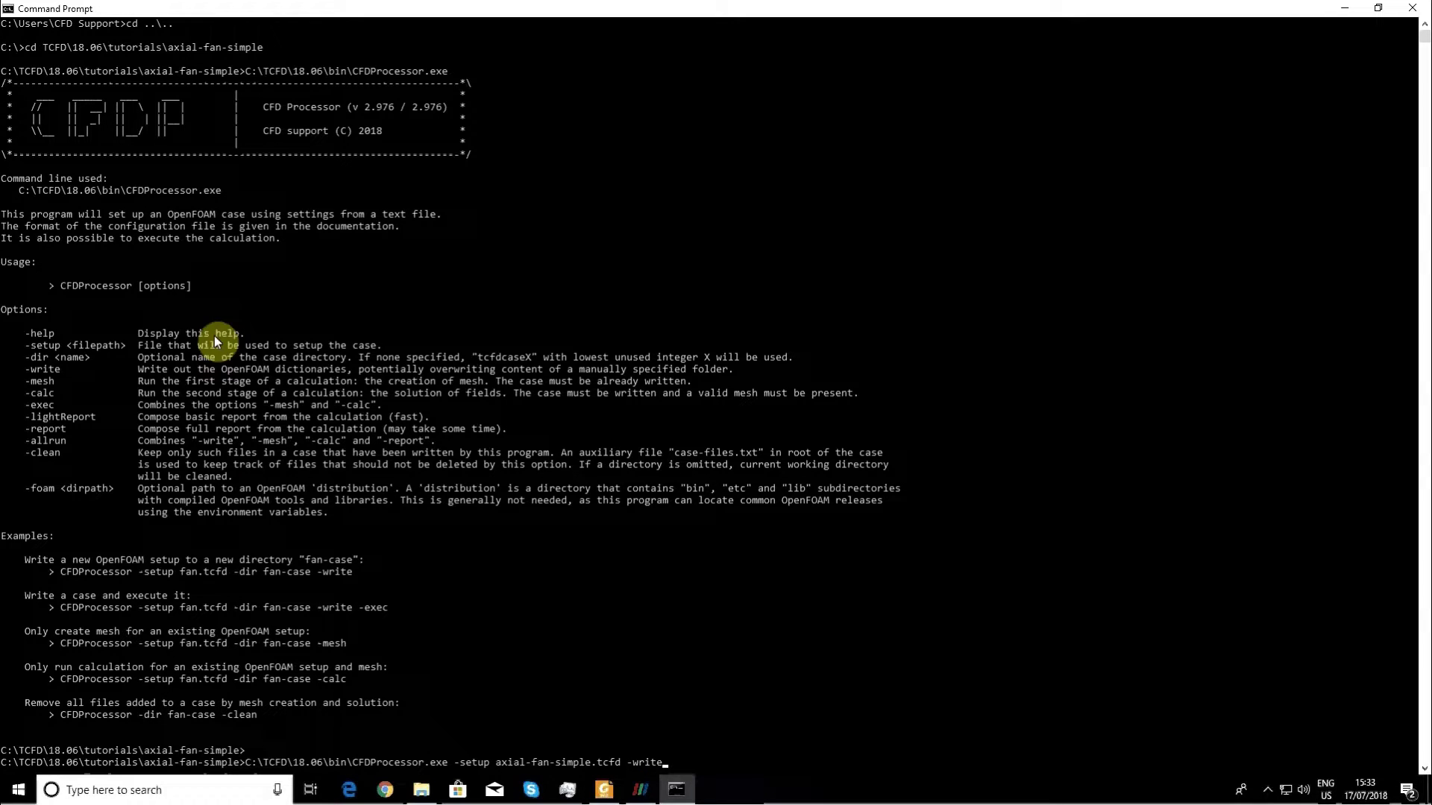
pyautogui.press('Return')
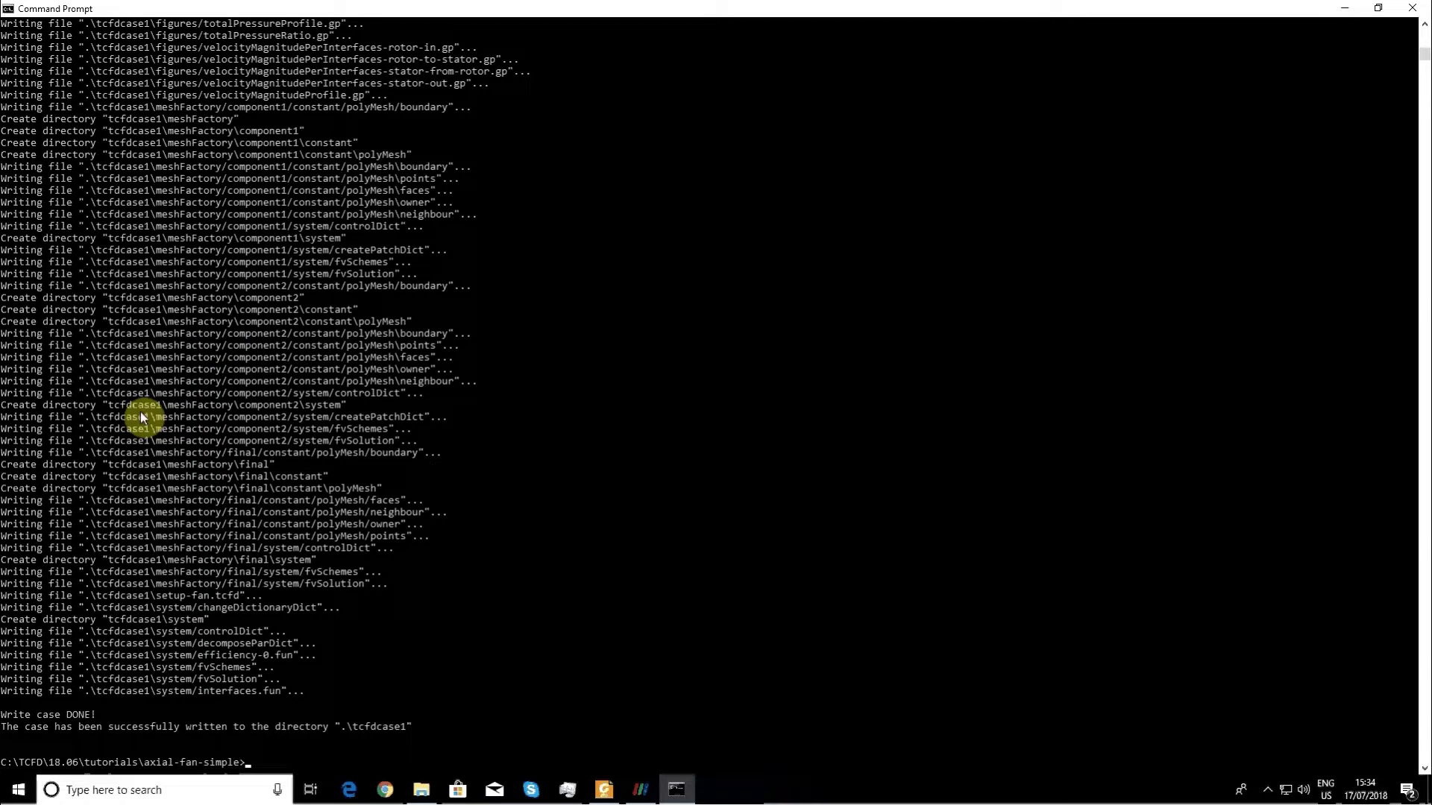
# Open the Environment Variables editor via Settings' 'Edit the system environment variables'.
pyautogui.click(18, 790)
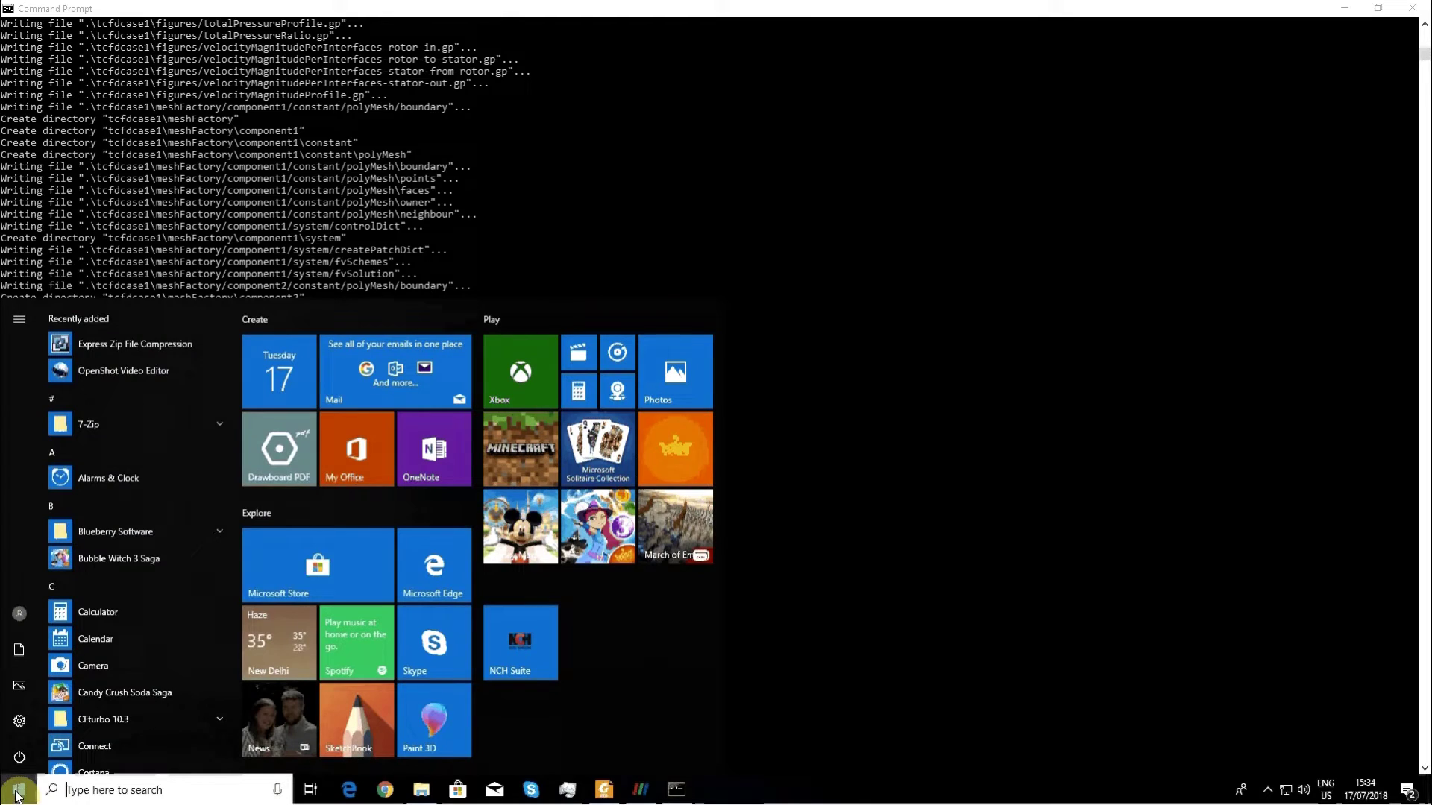
pyautogui.click(20, 725)
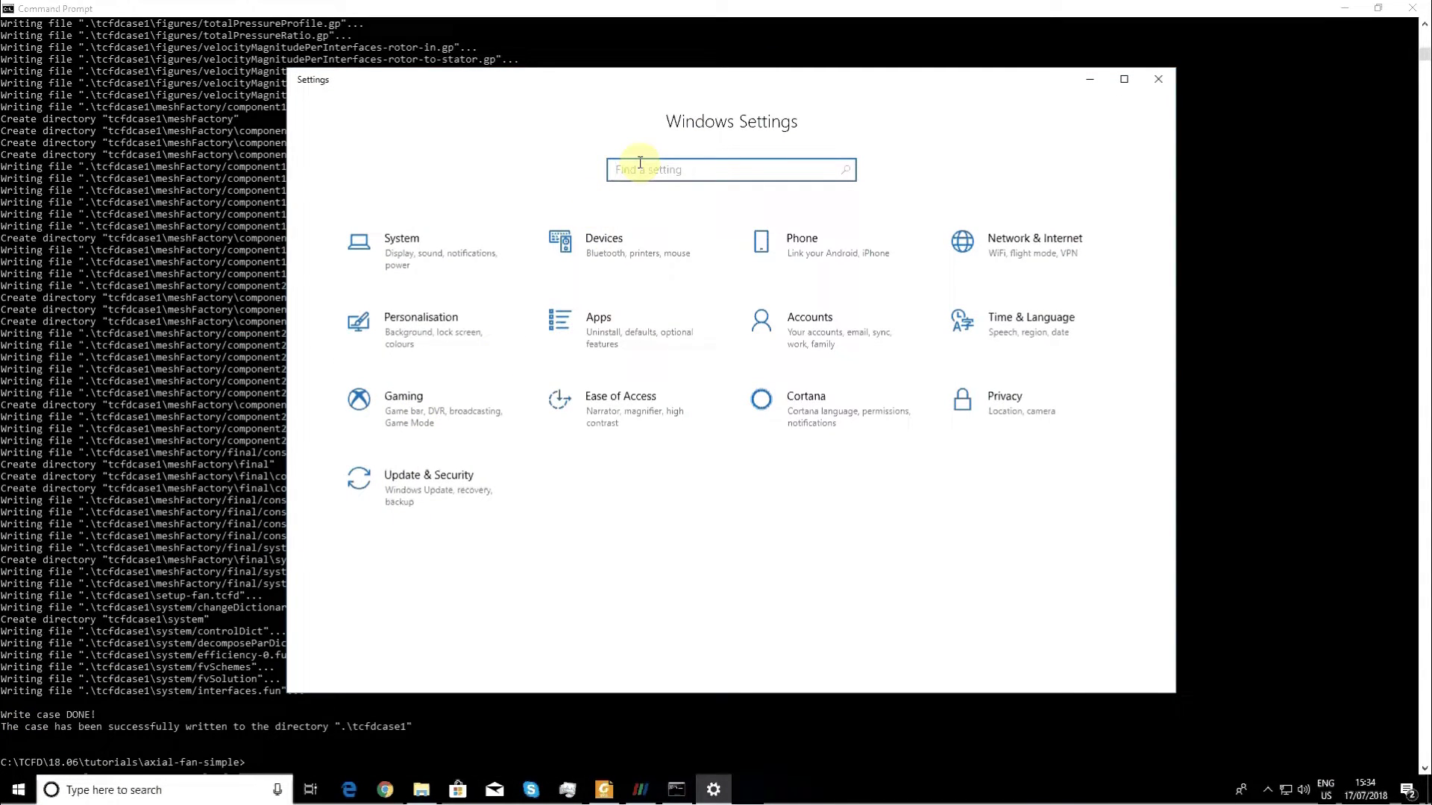
pyautogui.write('edit')
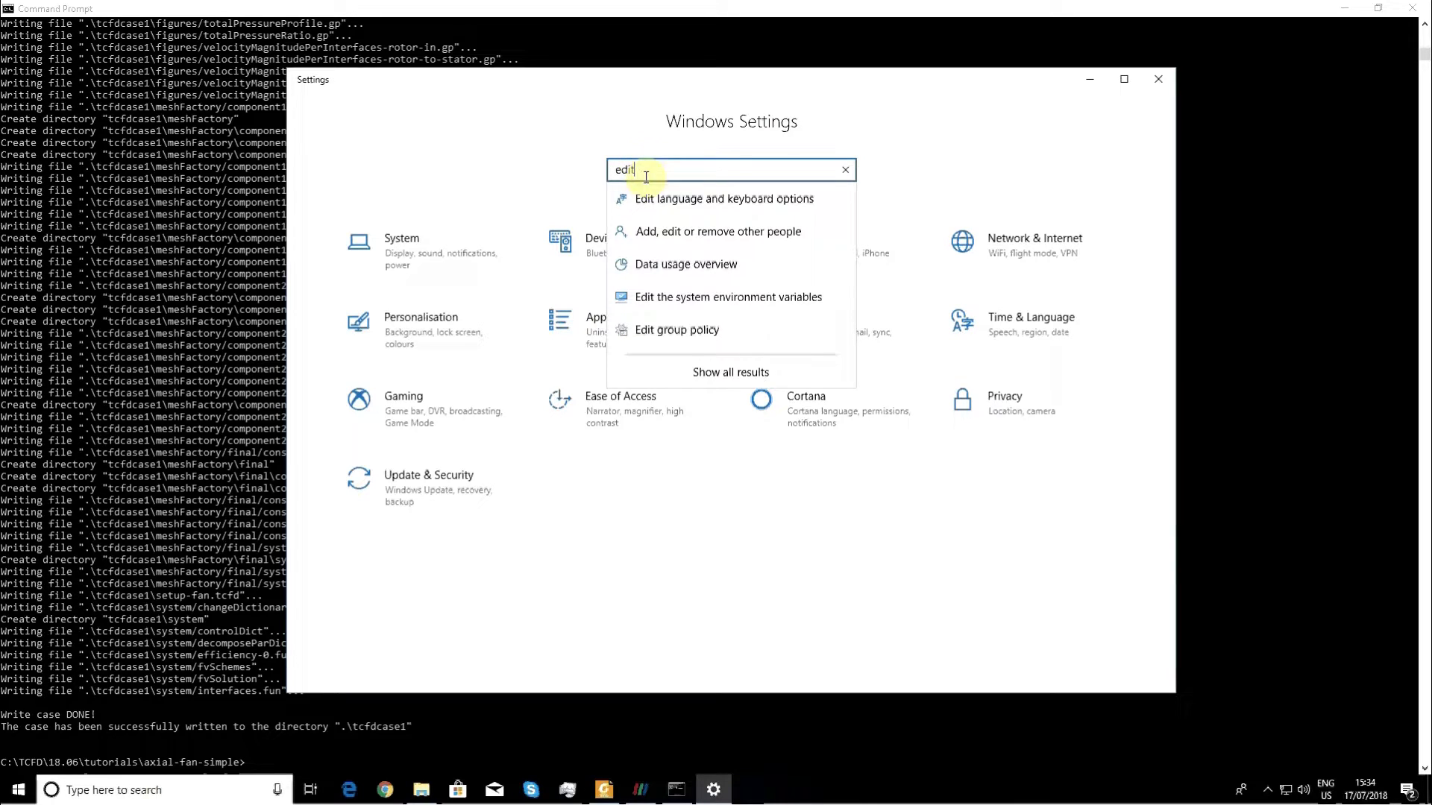
pyautogui.click(790, 304)
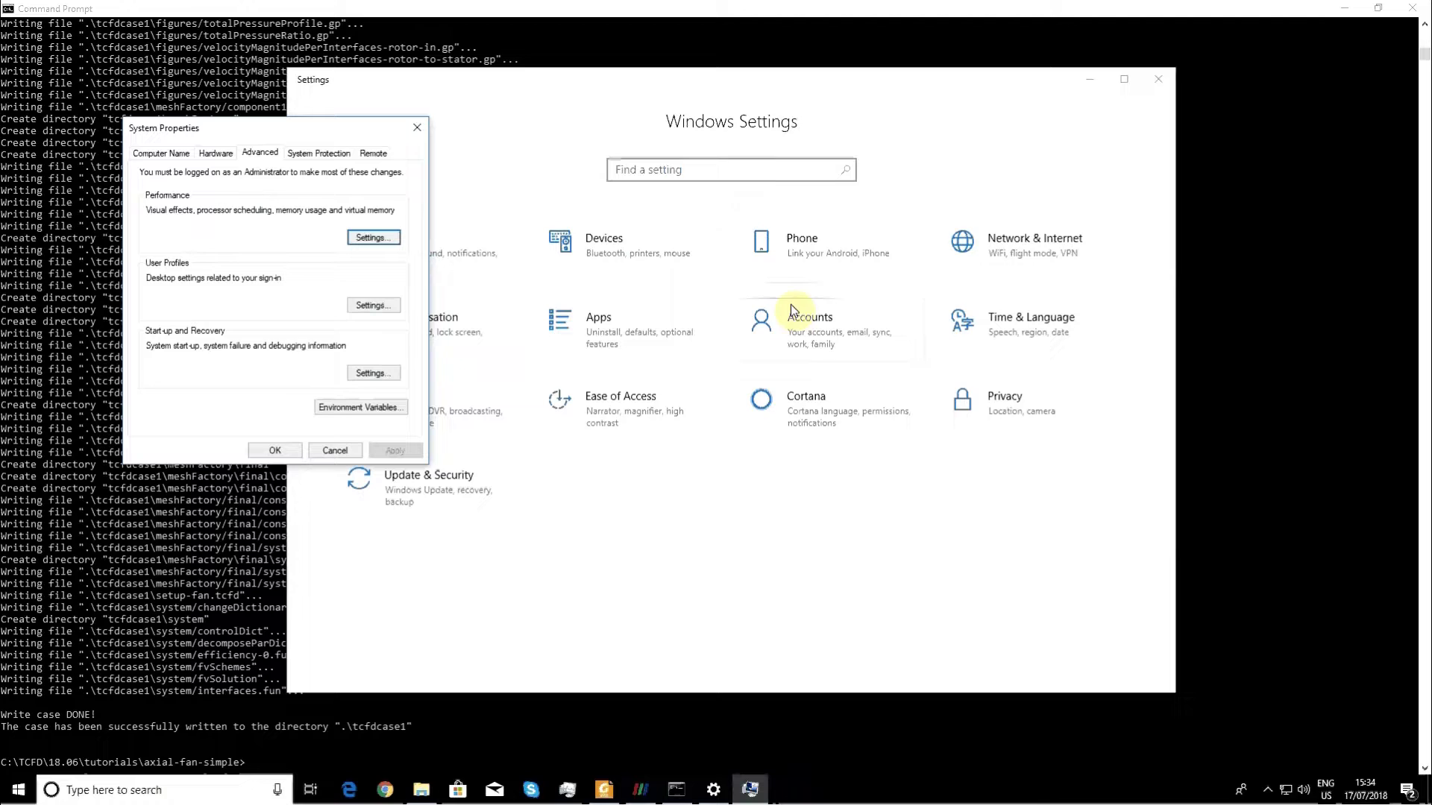
pyautogui.click(351, 411)
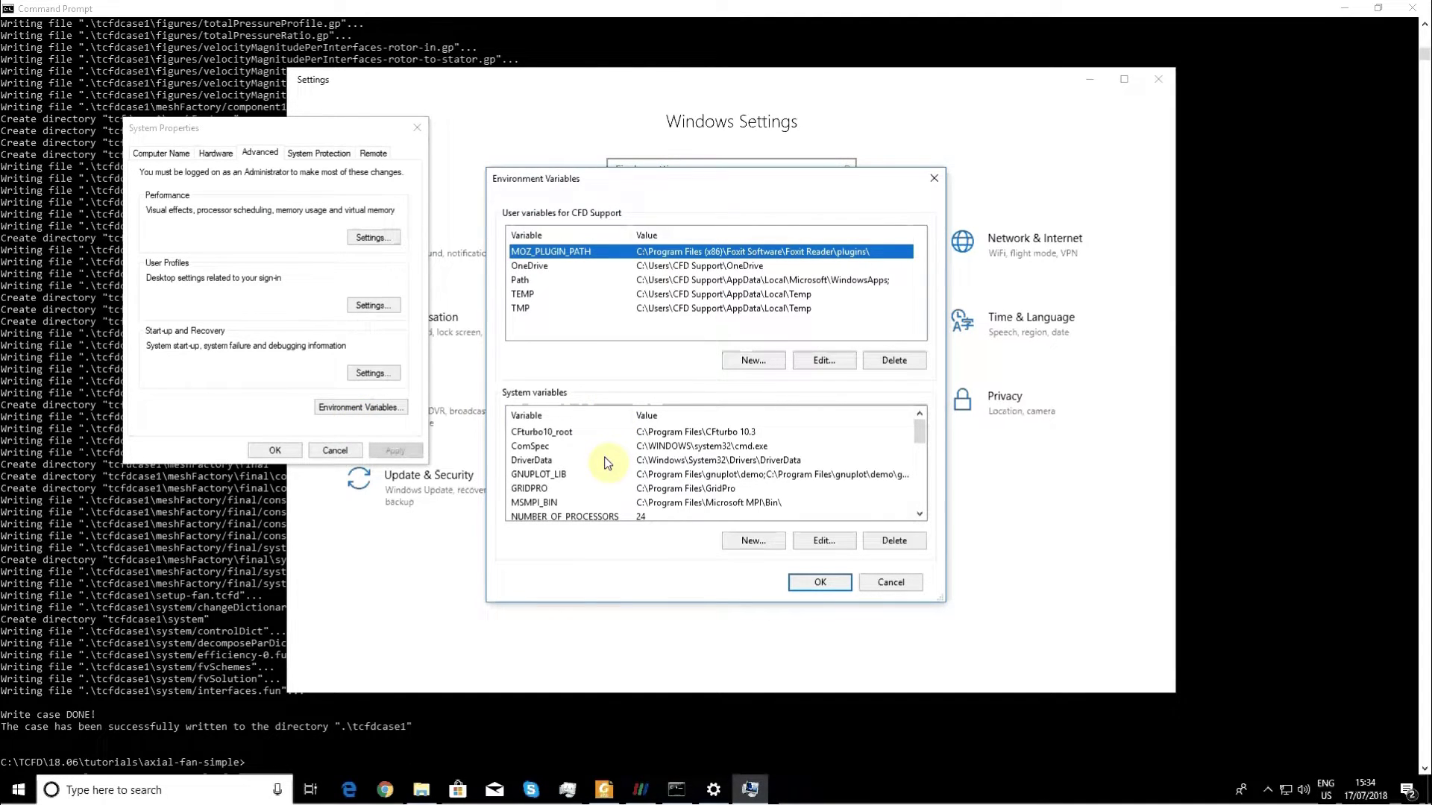
# Add a C:\TCFD\18.06\bin entry to the system Path variable and confirm.
pyautogui.scroll(-3, 604, 463)
pyautogui.click(538, 435)
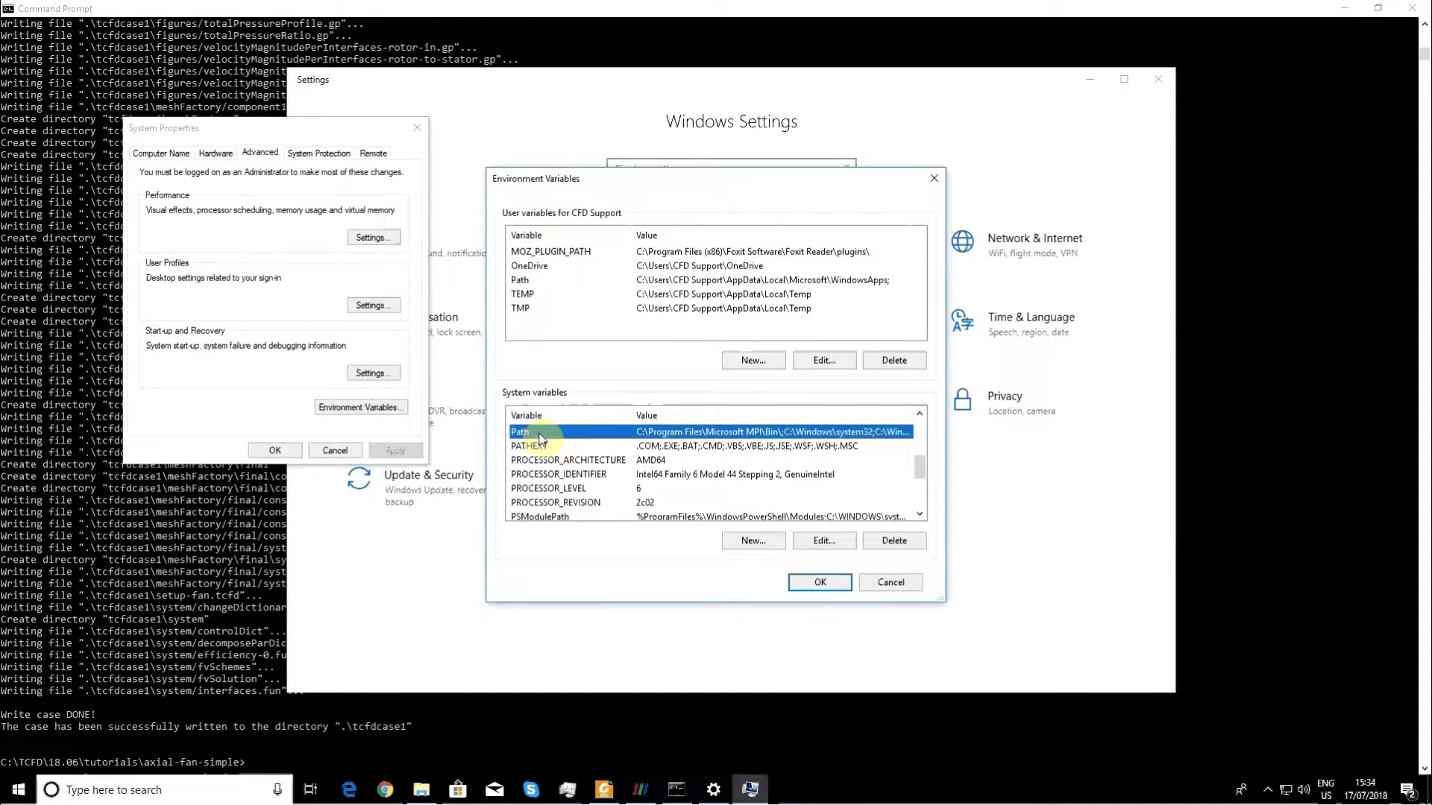
pyautogui.click(816, 540)
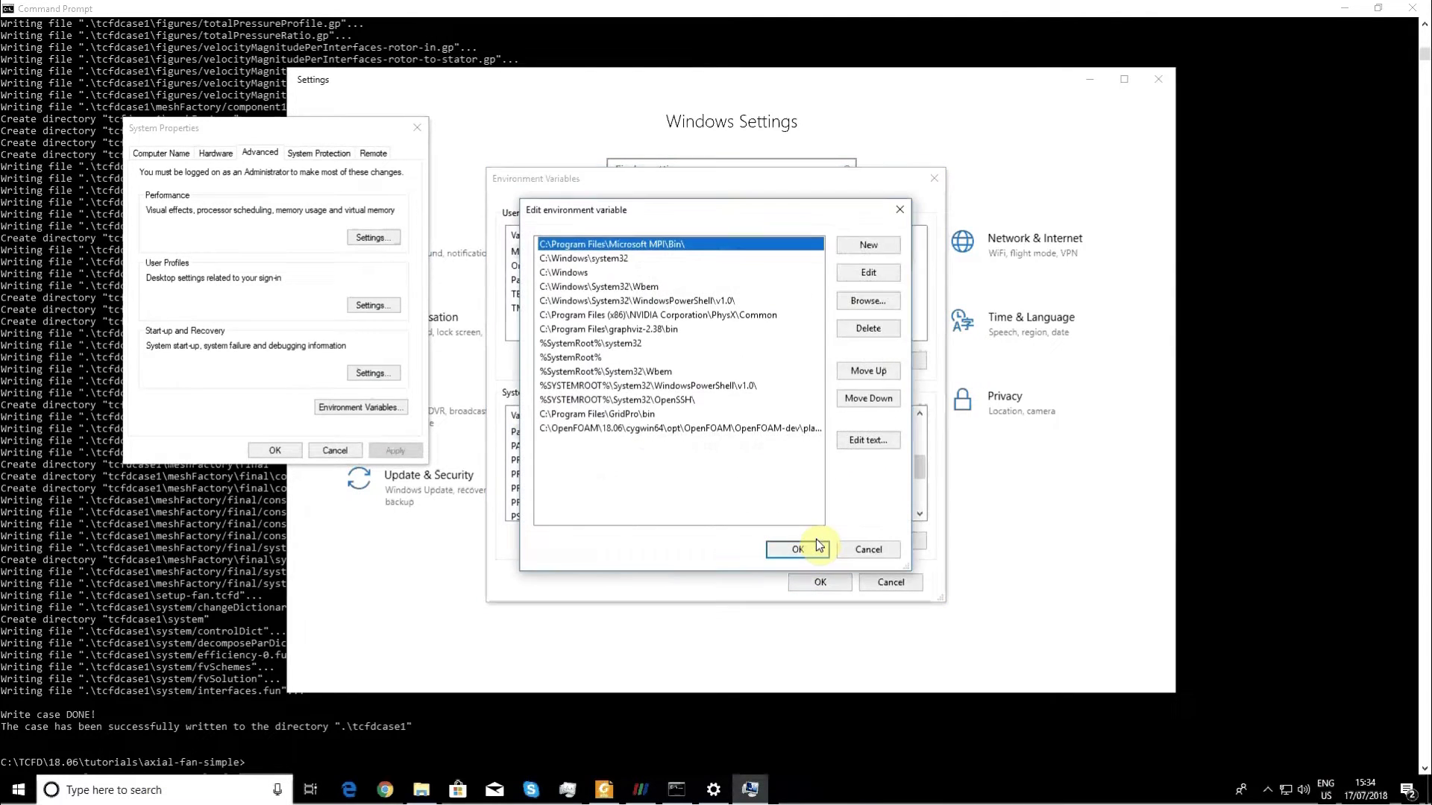
pyautogui.doubleClick(567, 448)
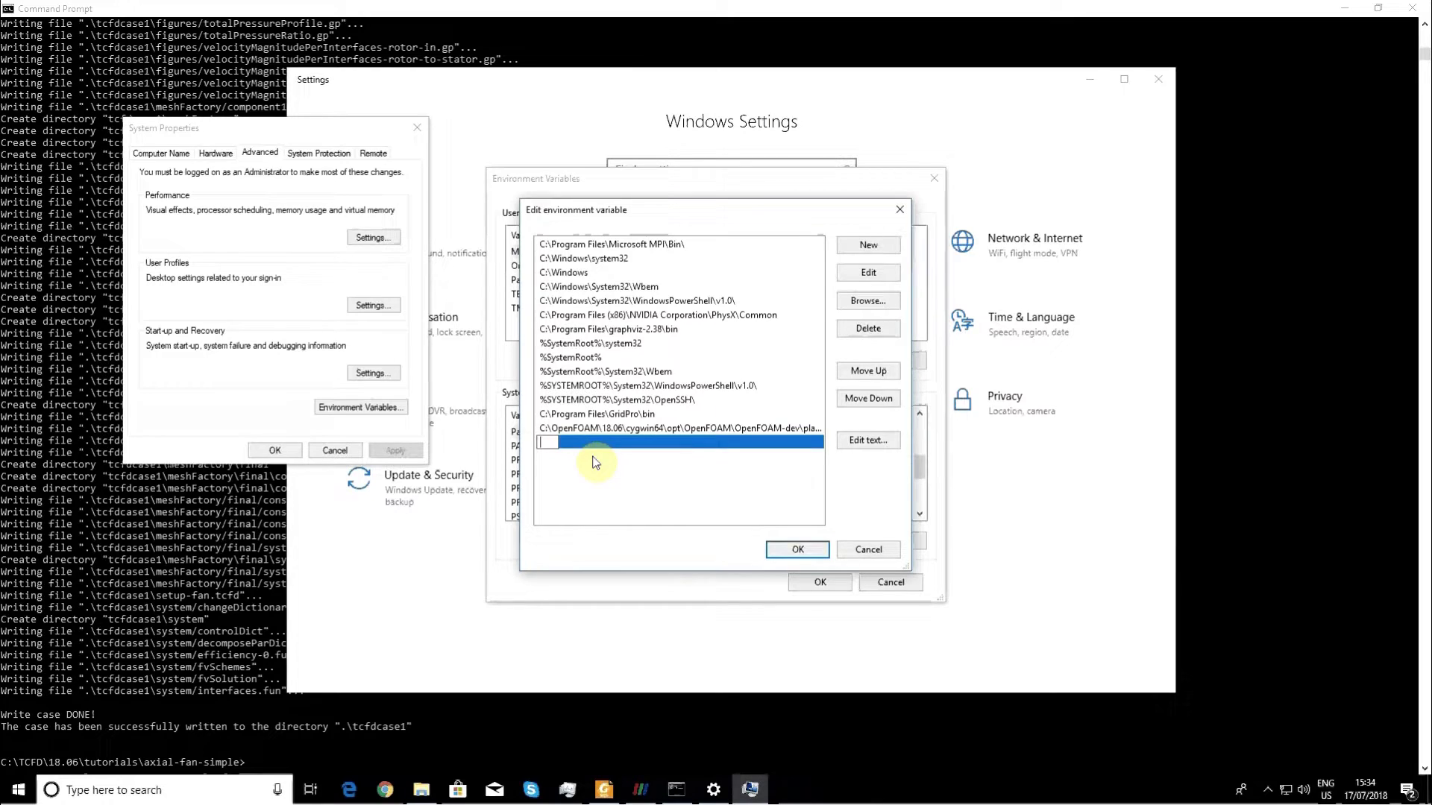
pyautogui.write('C')
pyautogui.write(':')
pyautogui.write('T')
pyautogui.press('BackSpace')
pyautogui.write('\\TCFD')
pyautogui.write('\\18.')
pyautogui.write('06')
pyautogui.write('\\bi')
pyautogui.write('n')
pyautogui.click(799, 549)
pyautogui.click(818, 575)
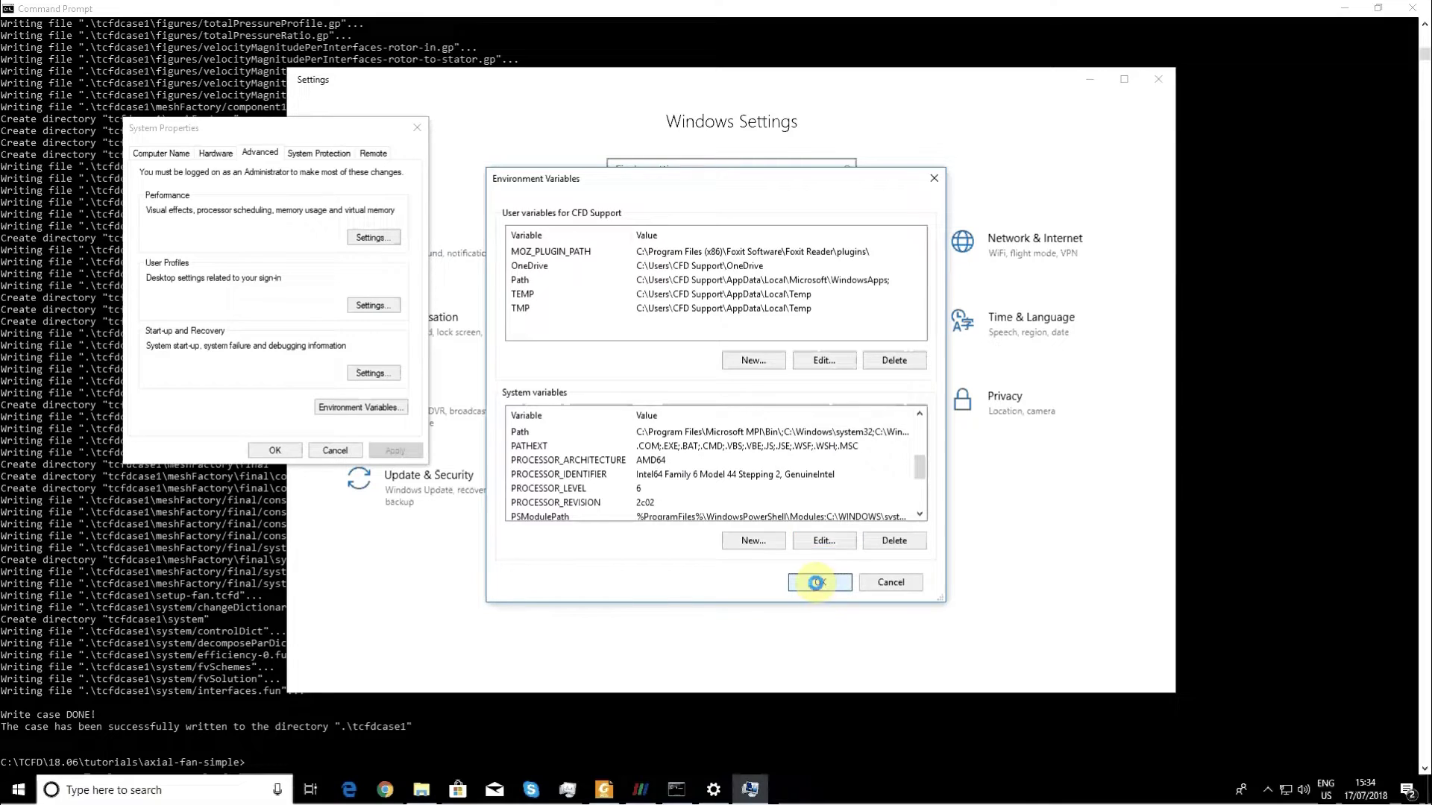
# Close System Properties, the Settings window and the old Command Prompt.
pyautogui.click(282, 449)
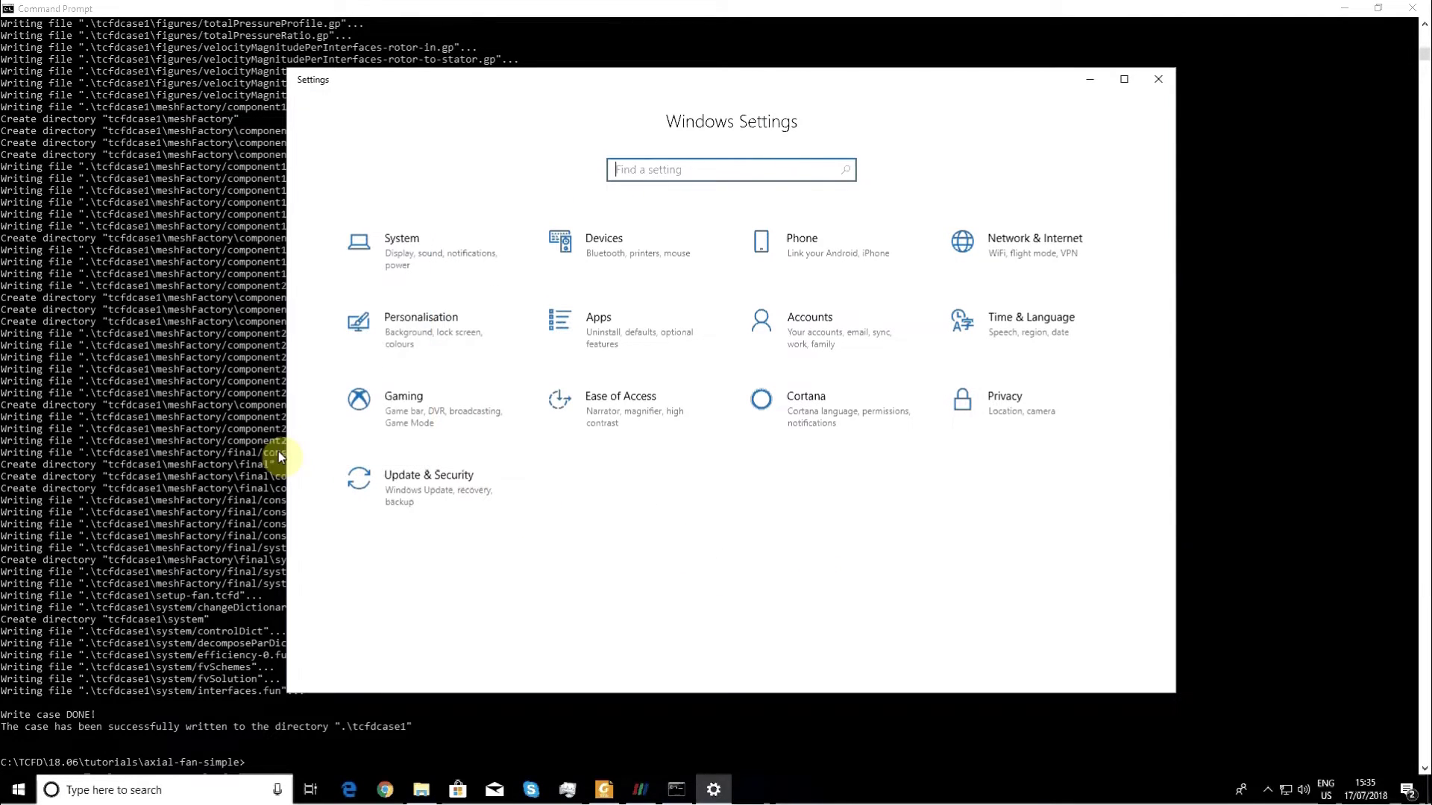
pyautogui.click(1157, 85)
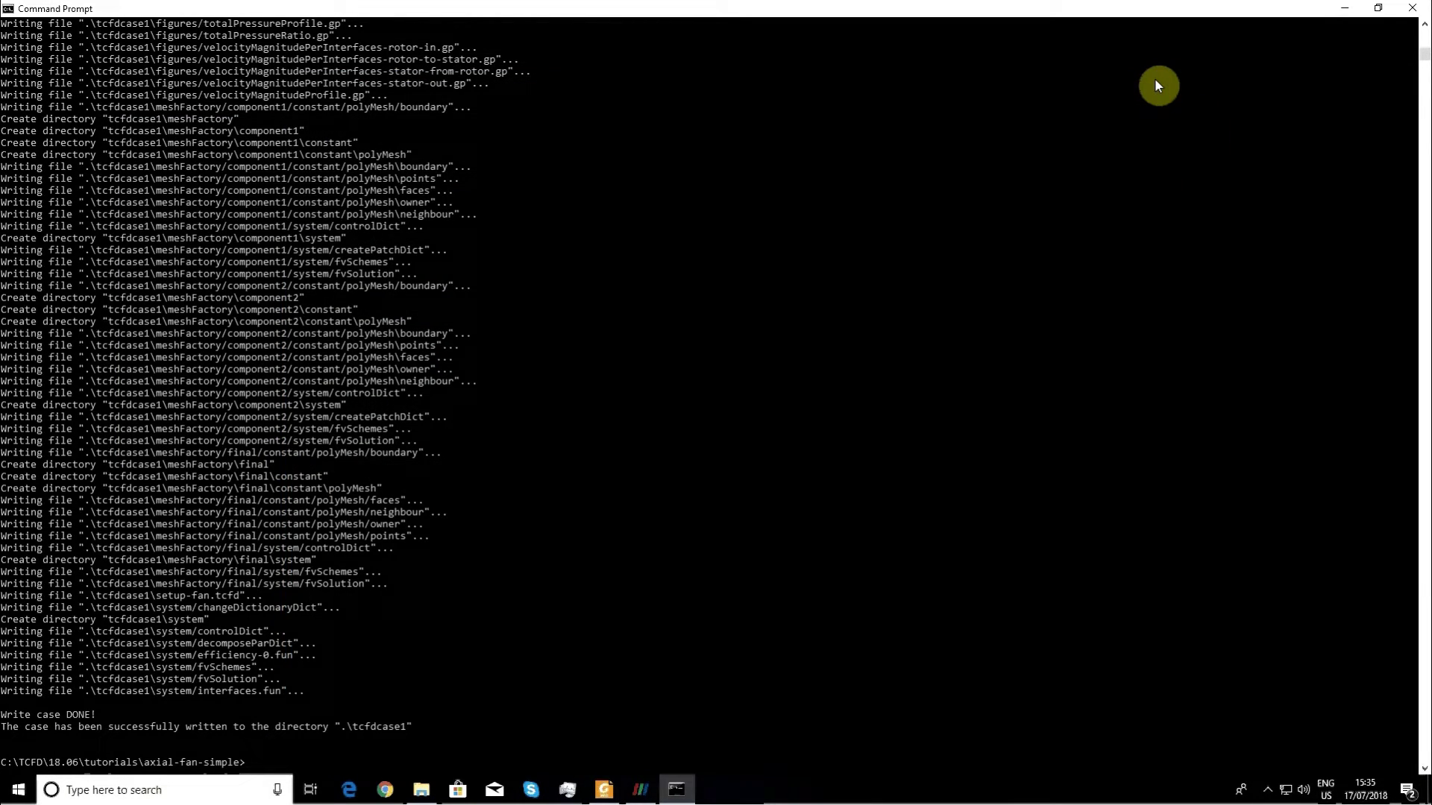
pyautogui.click(1412, 8)
# Open a new Command Prompt and run CFDProcessor.exe by name to print its help.
pyautogui.click(180, 789)
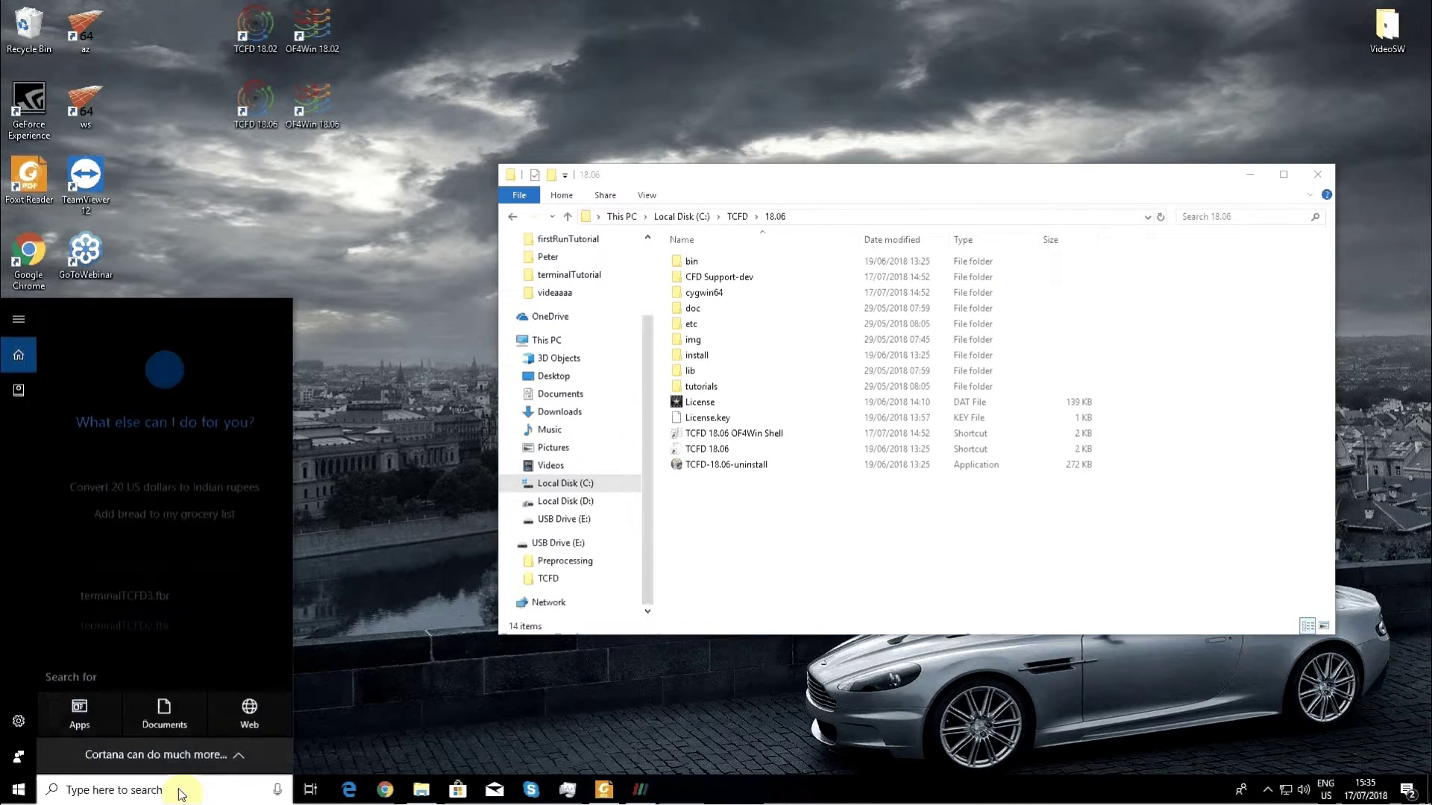
pyautogui.write('cmd')
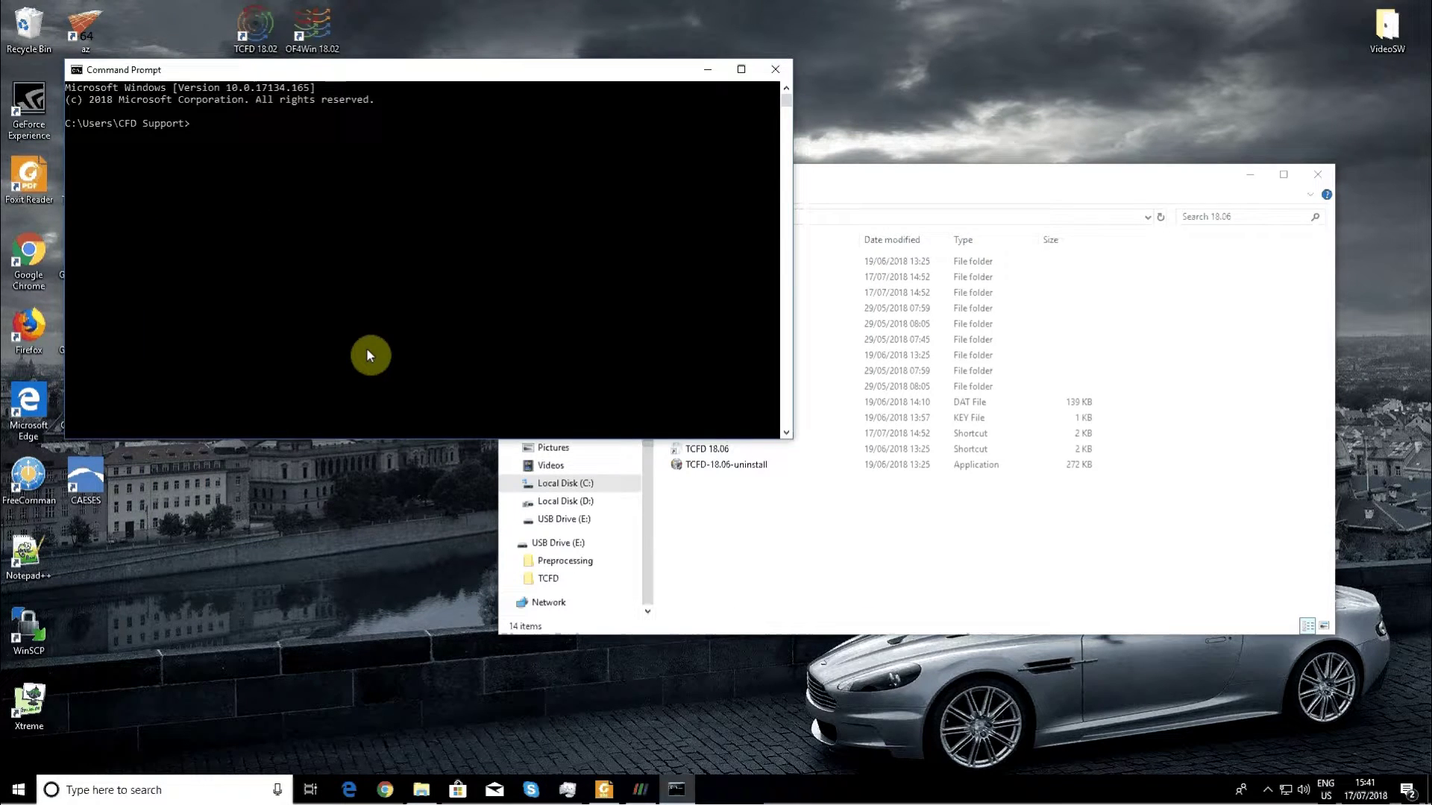
pyautogui.write('C')
pyautogui.write('D')
pyautogui.write('rocessor')
pyautogui.write('.e')
pyautogui.write('e')
pyautogui.press('Return')
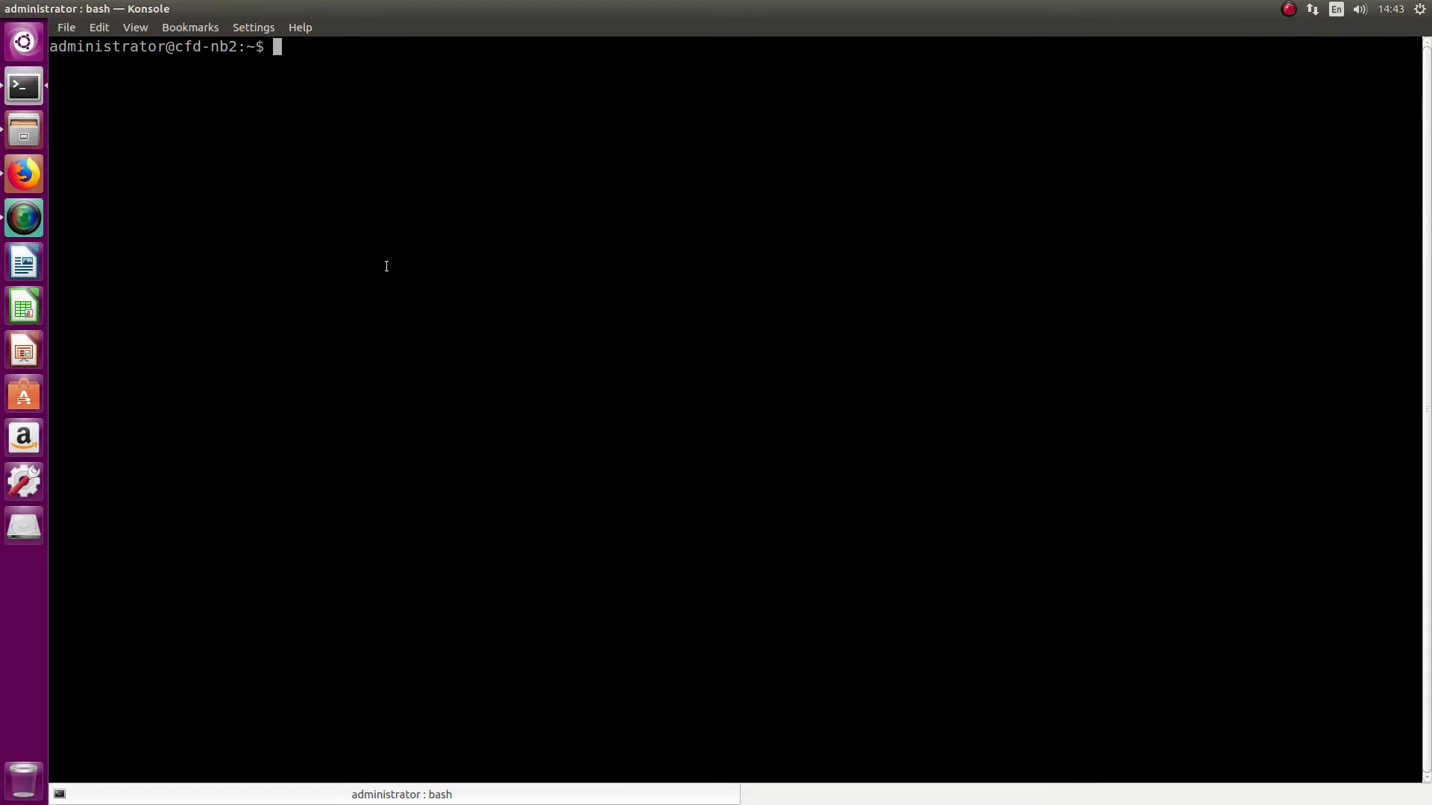
# Launch mc, browse into TCFD-18.06v1/OpenFOAM-dev/etc, and hide the panels to show the shell.
pyautogui.write('mc')
pyautogui.press('Return')
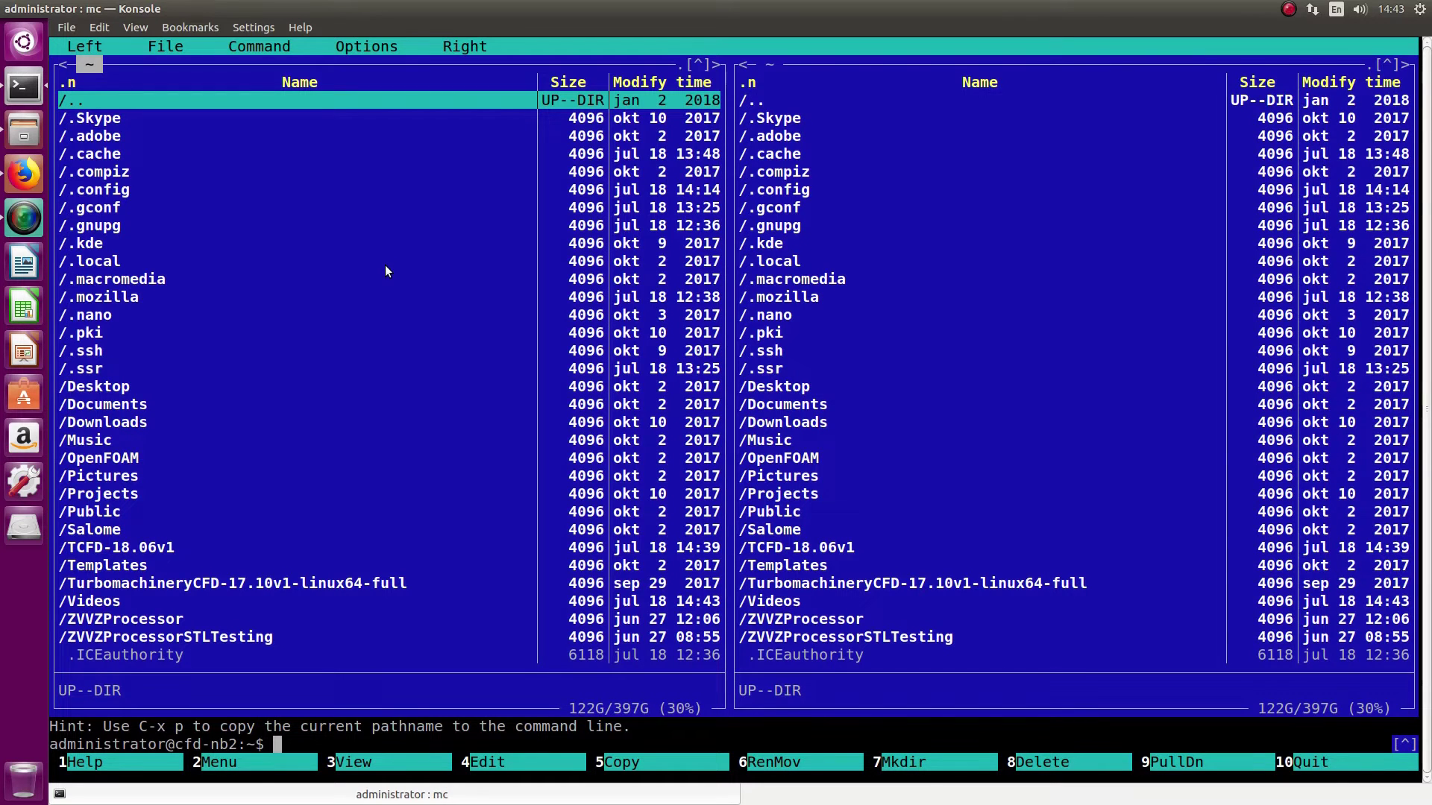
pyautogui.press('Down')
pyautogui.press('Down')
pyautogui.press('Down')
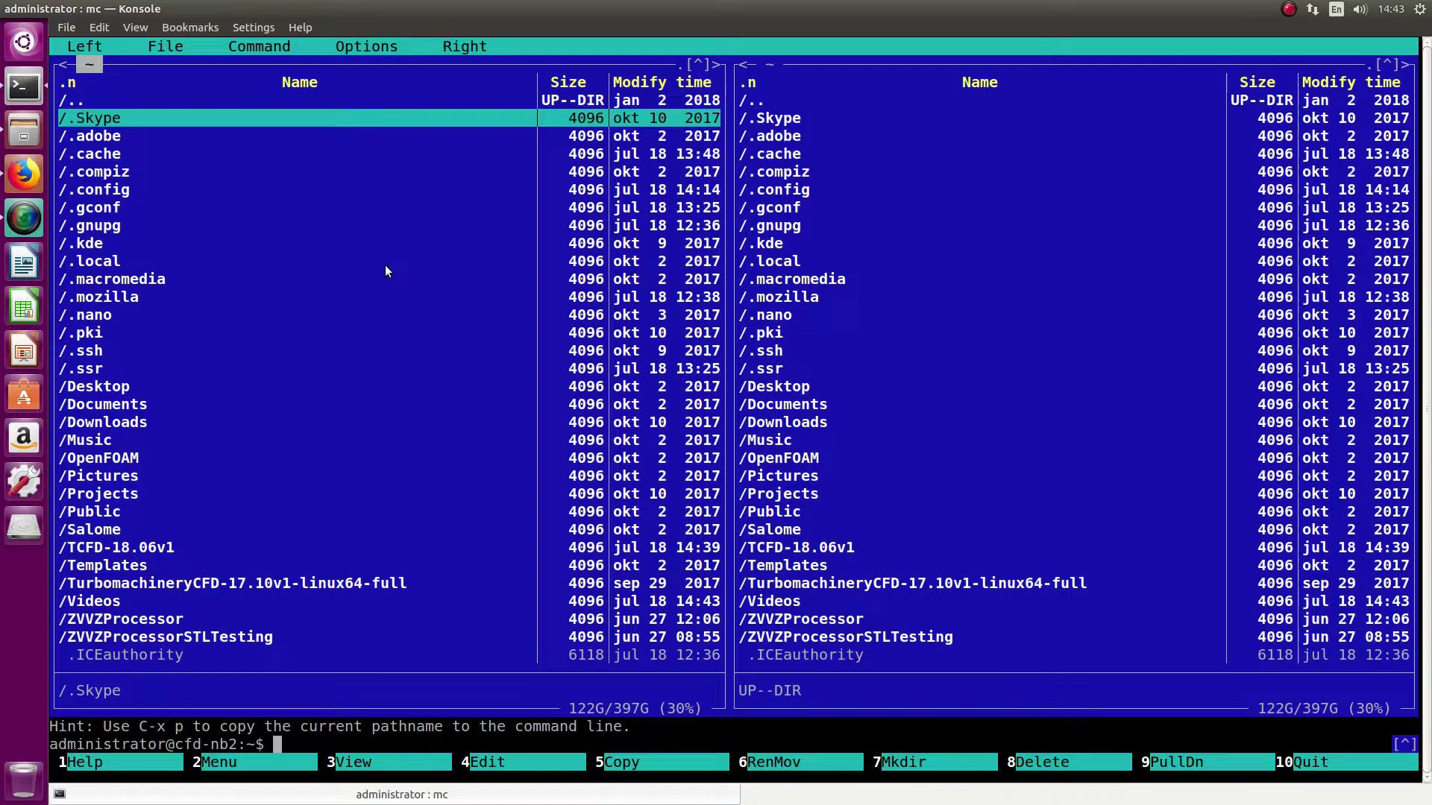
pyautogui.press('Down')
pyautogui.press('Down')
pyautogui.press('Down')
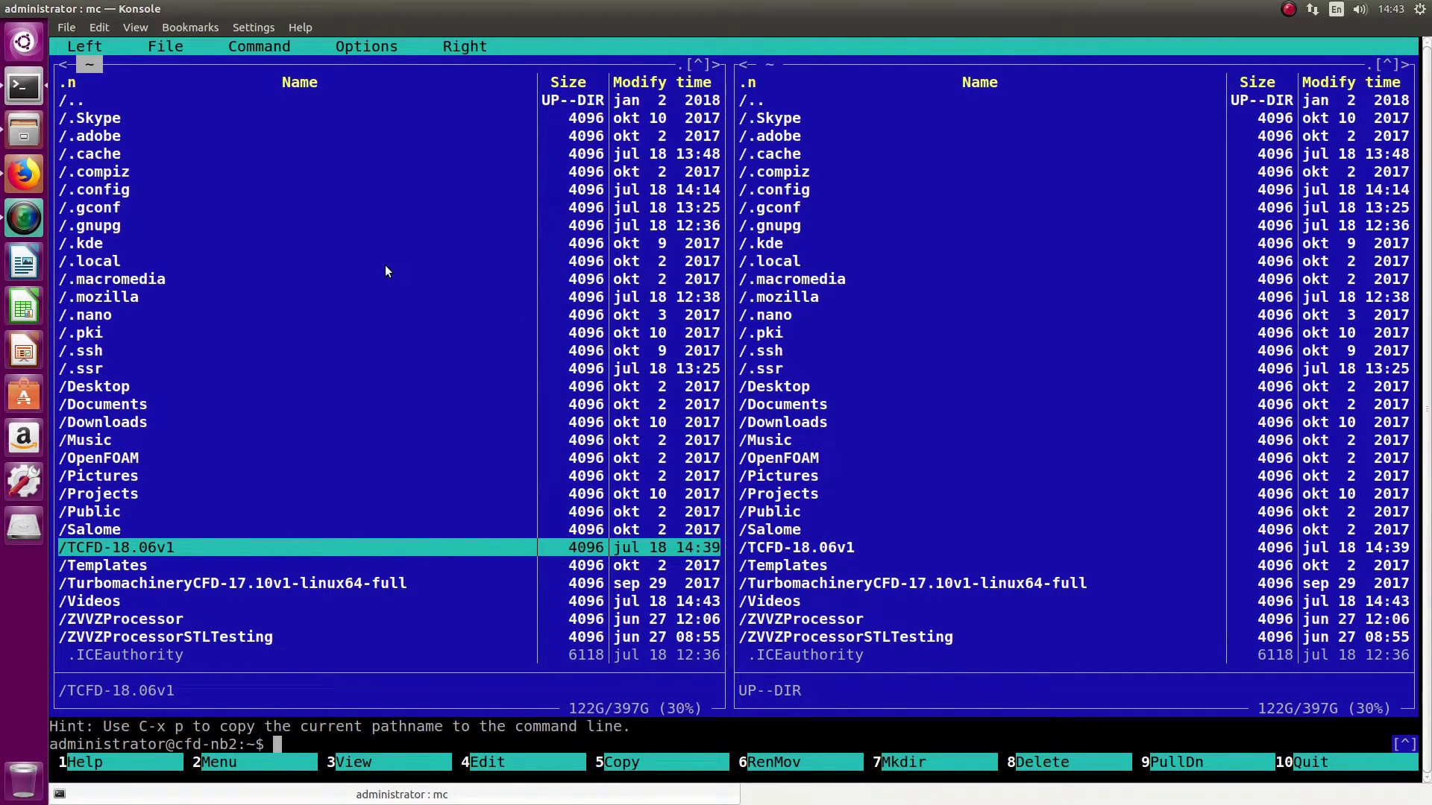
pyautogui.press('Return')
pyautogui.press('Down')
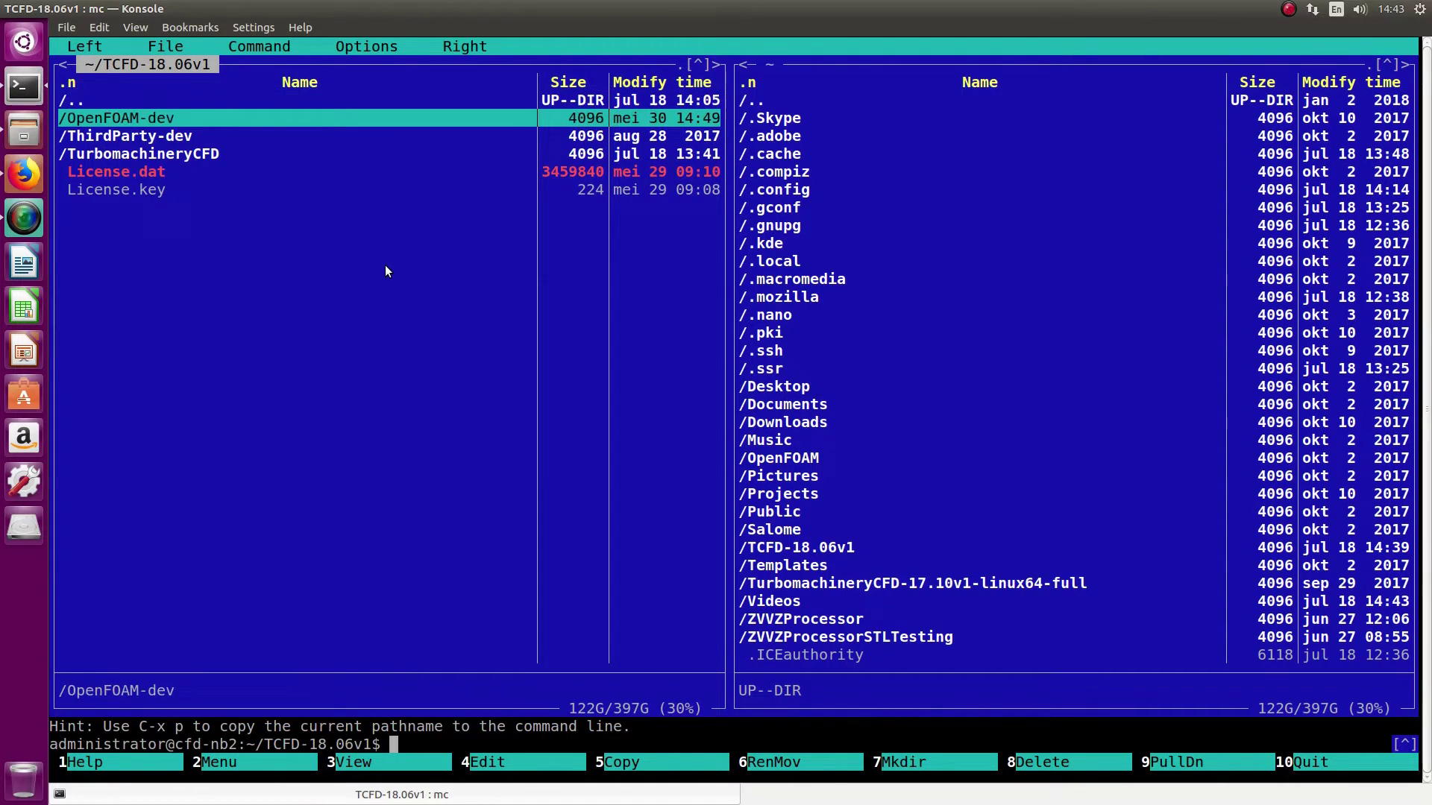
pyautogui.press('Return')
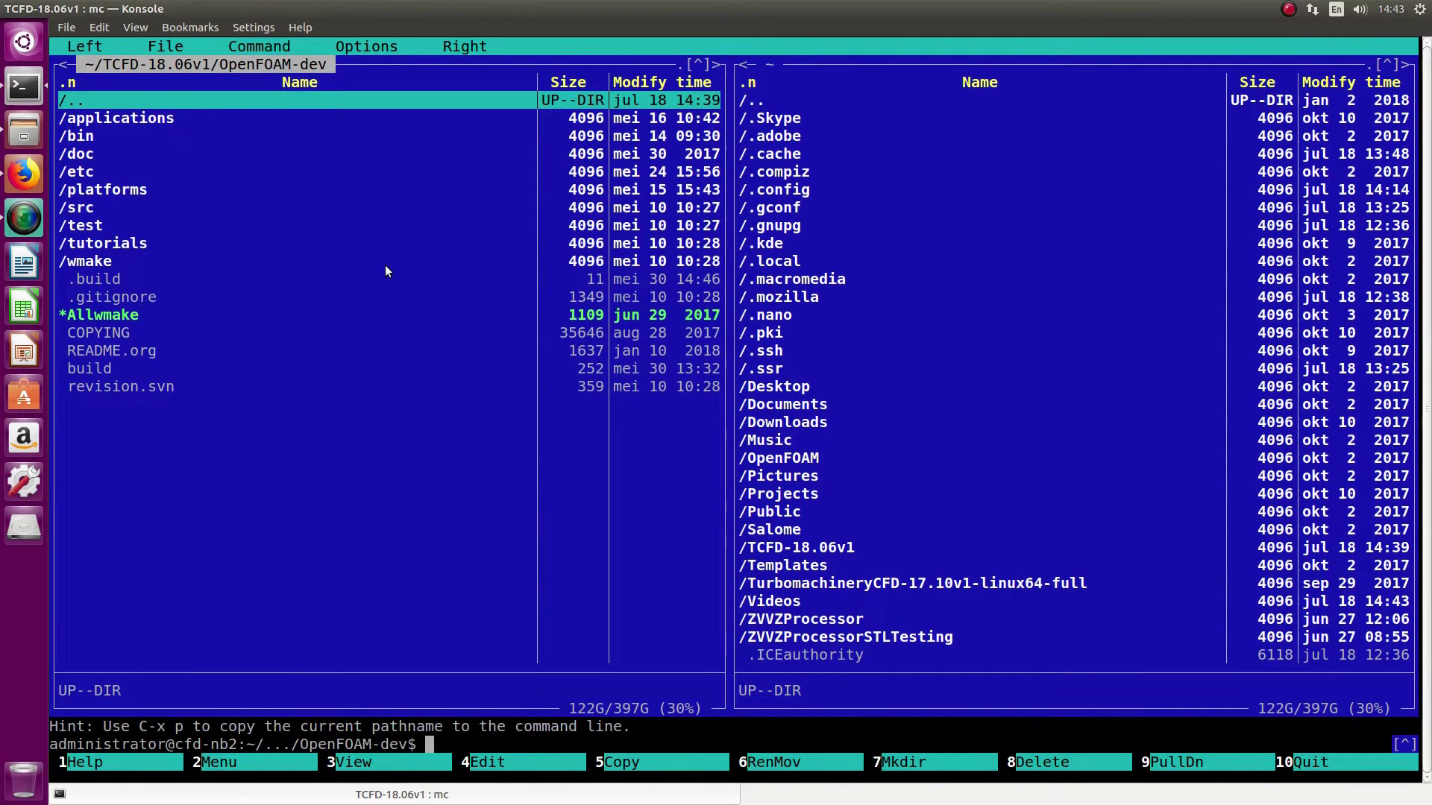
pyautogui.press('Down')
pyautogui.press('Down')
pyautogui.press('Down')
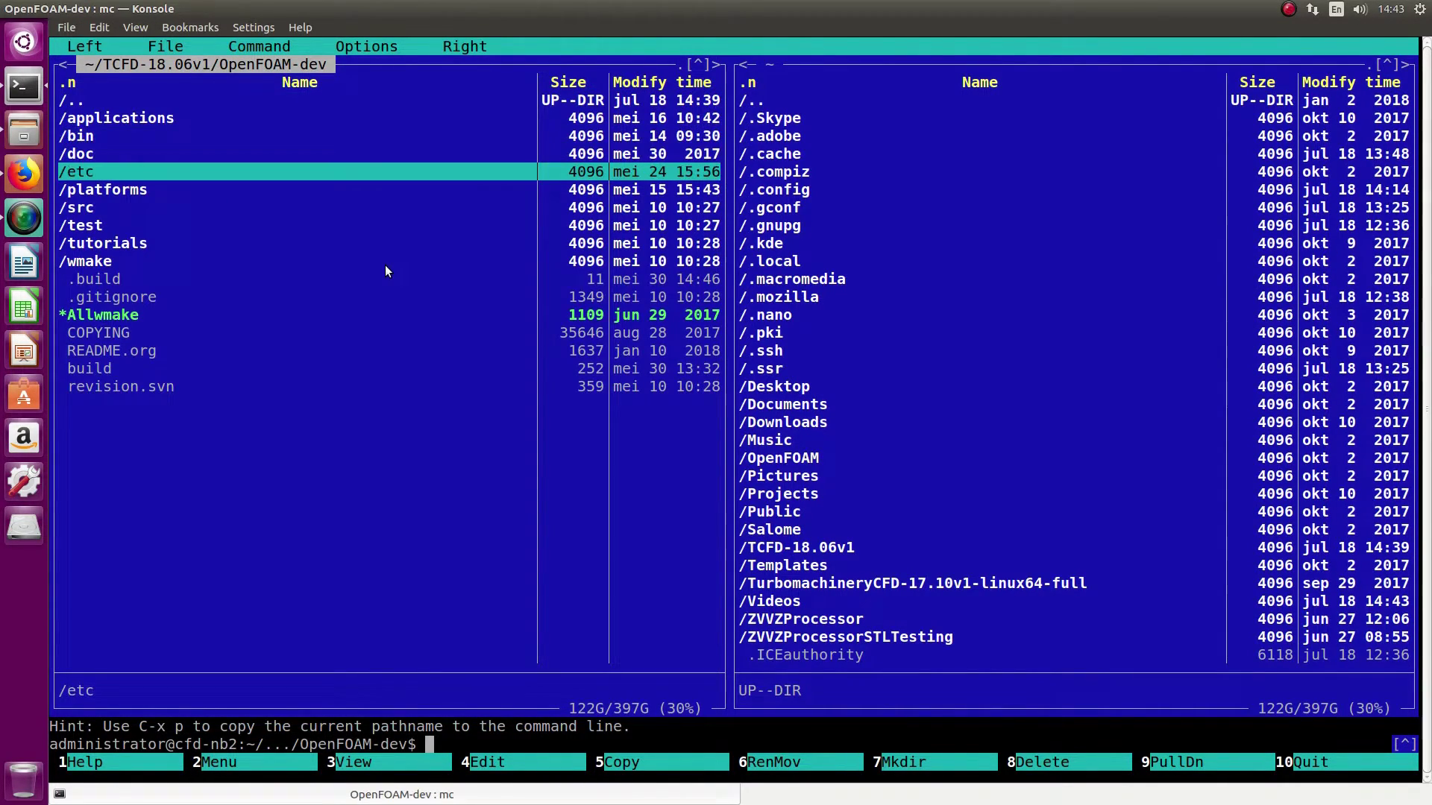
pyautogui.press('Return')
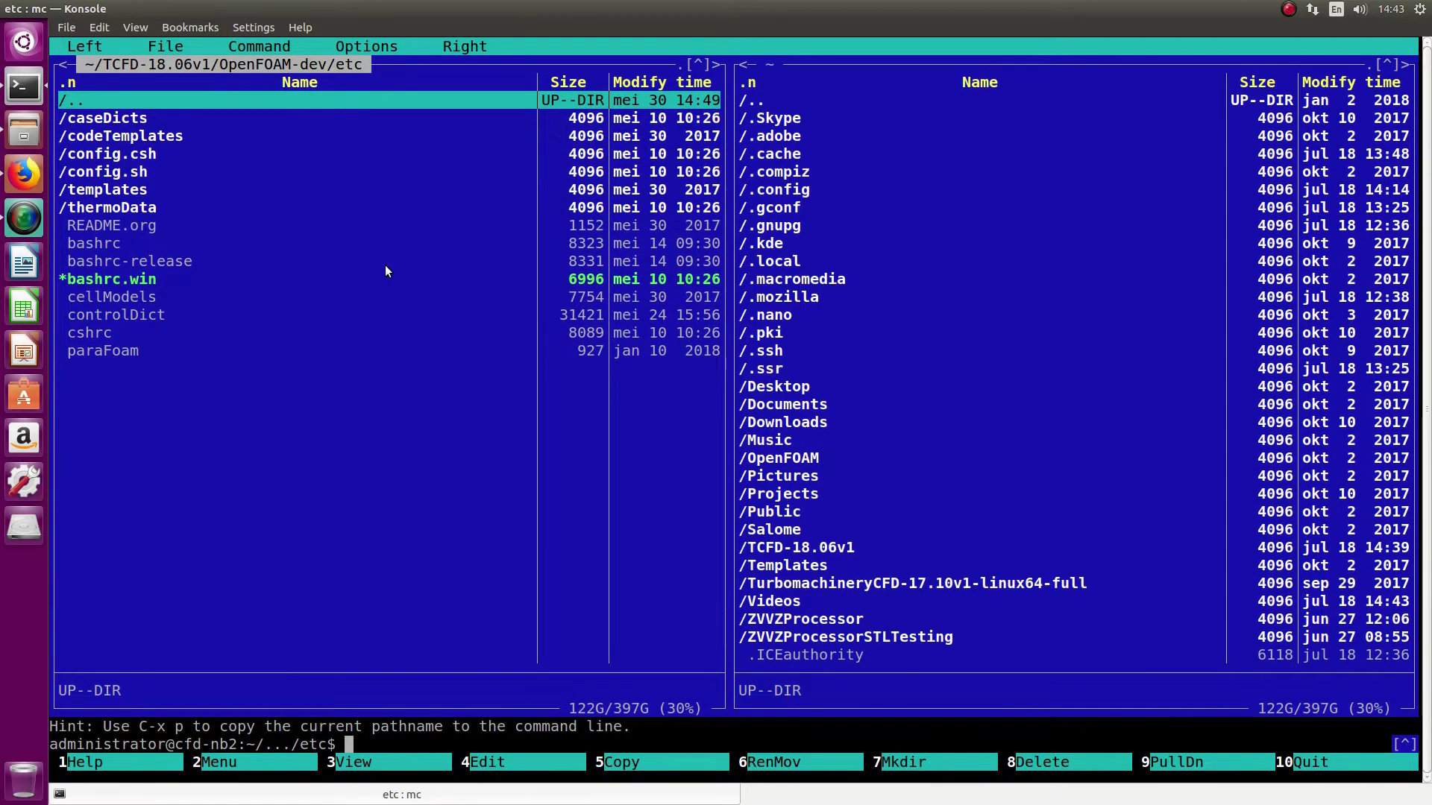
pyautogui.hotkey('ctrl', 'o')
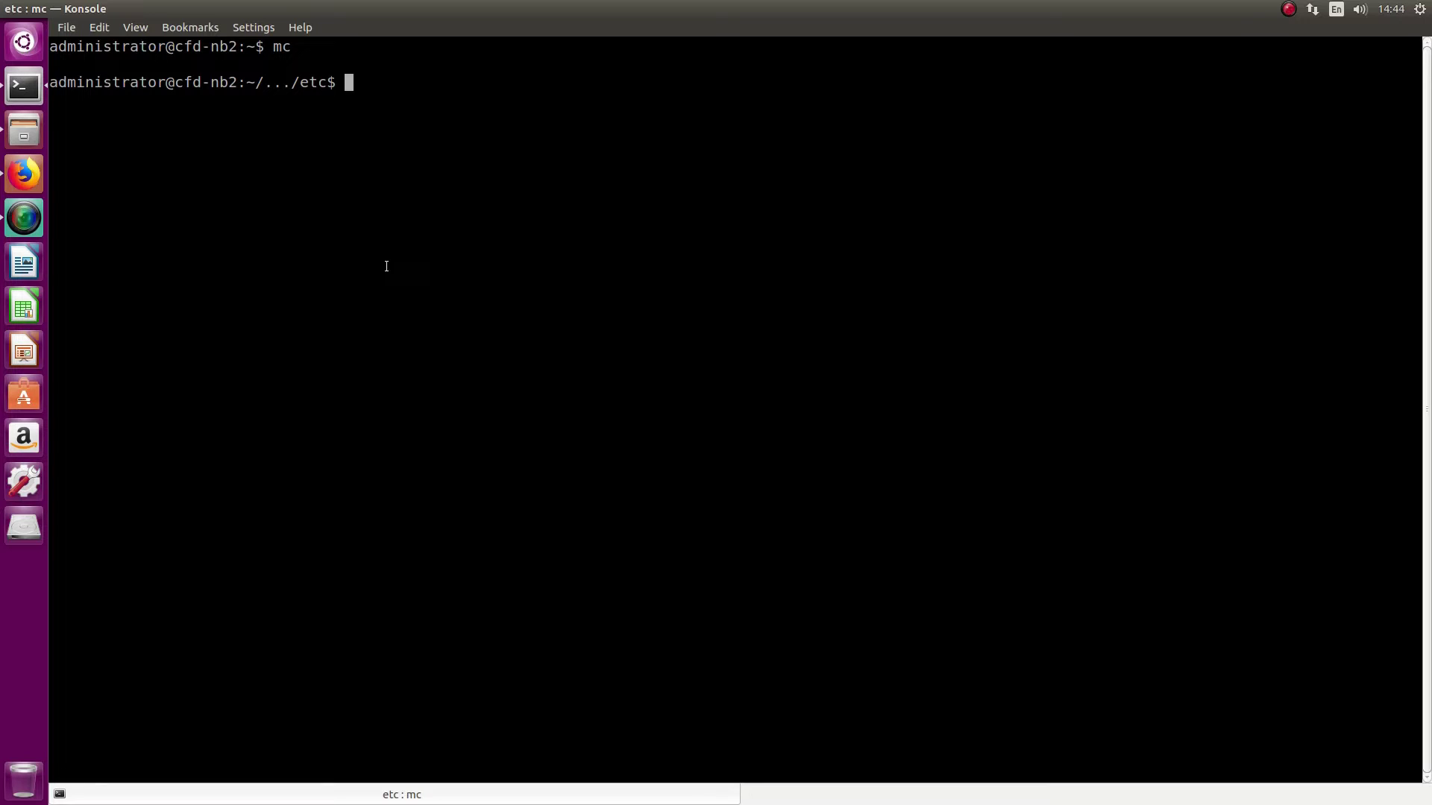
# Source bashrc-release to load the TCFD environment.
pyautogui.write('source')
pyautogui.write('b')
pyautogui.write('bashrc-')
pyautogui.press('Tab')
pyautogui.press('Return')
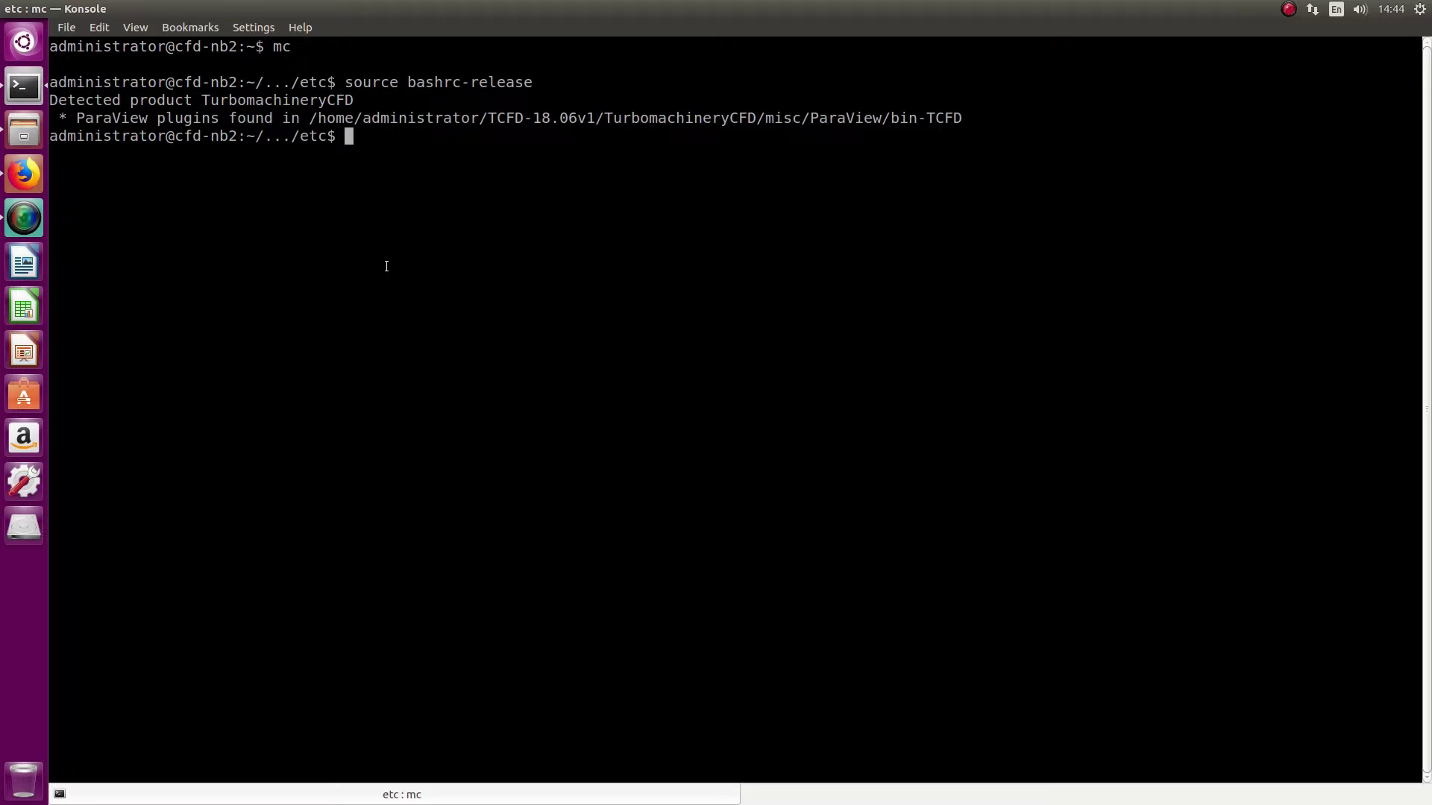
pyautogui.press('Return')
pyautogui.press('Return')
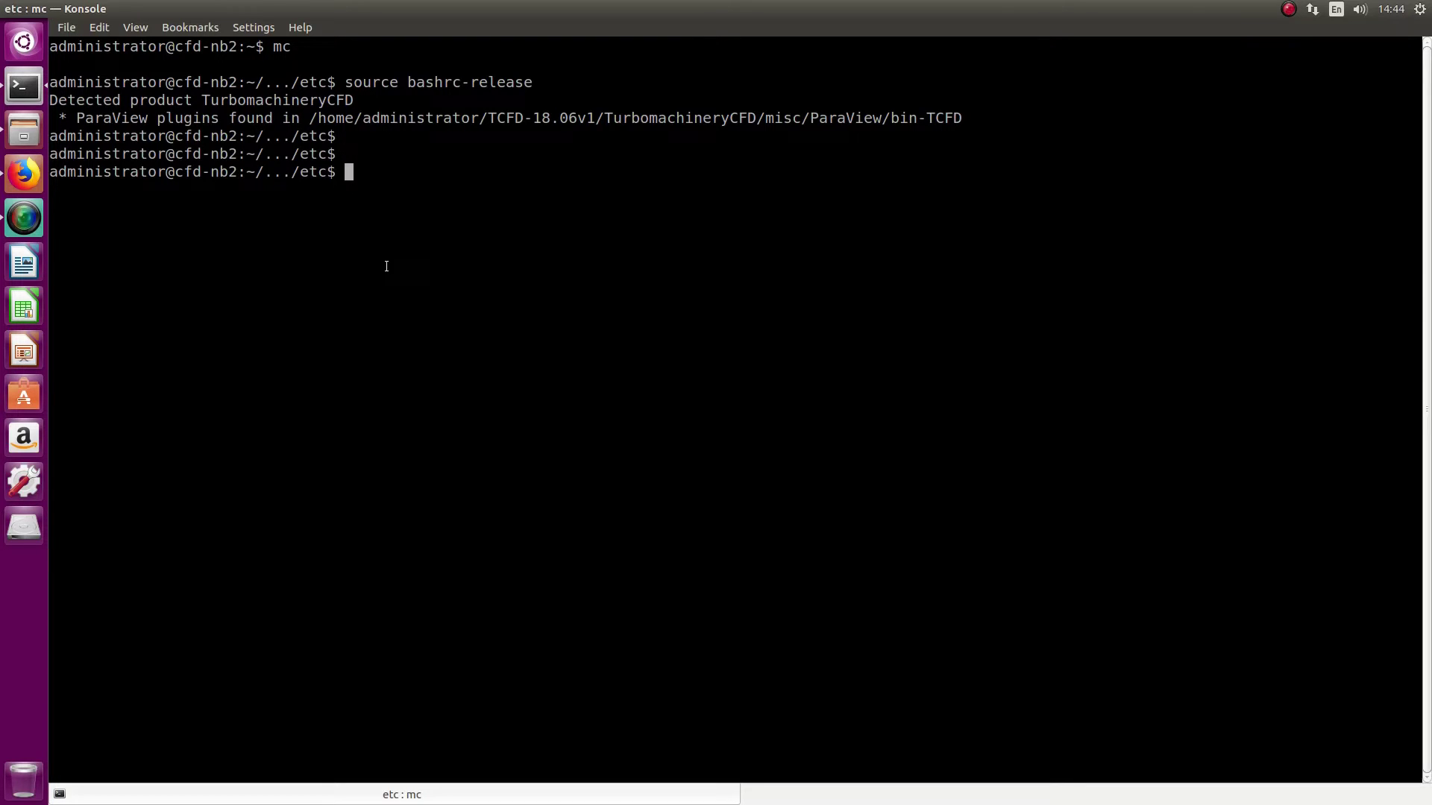
# Run CFDProcessor to print its usage help, then restore the Midnight Commander panels.
pyautogui.write('CFD')
pyautogui.press('Tab')
pyautogui.press('Return')
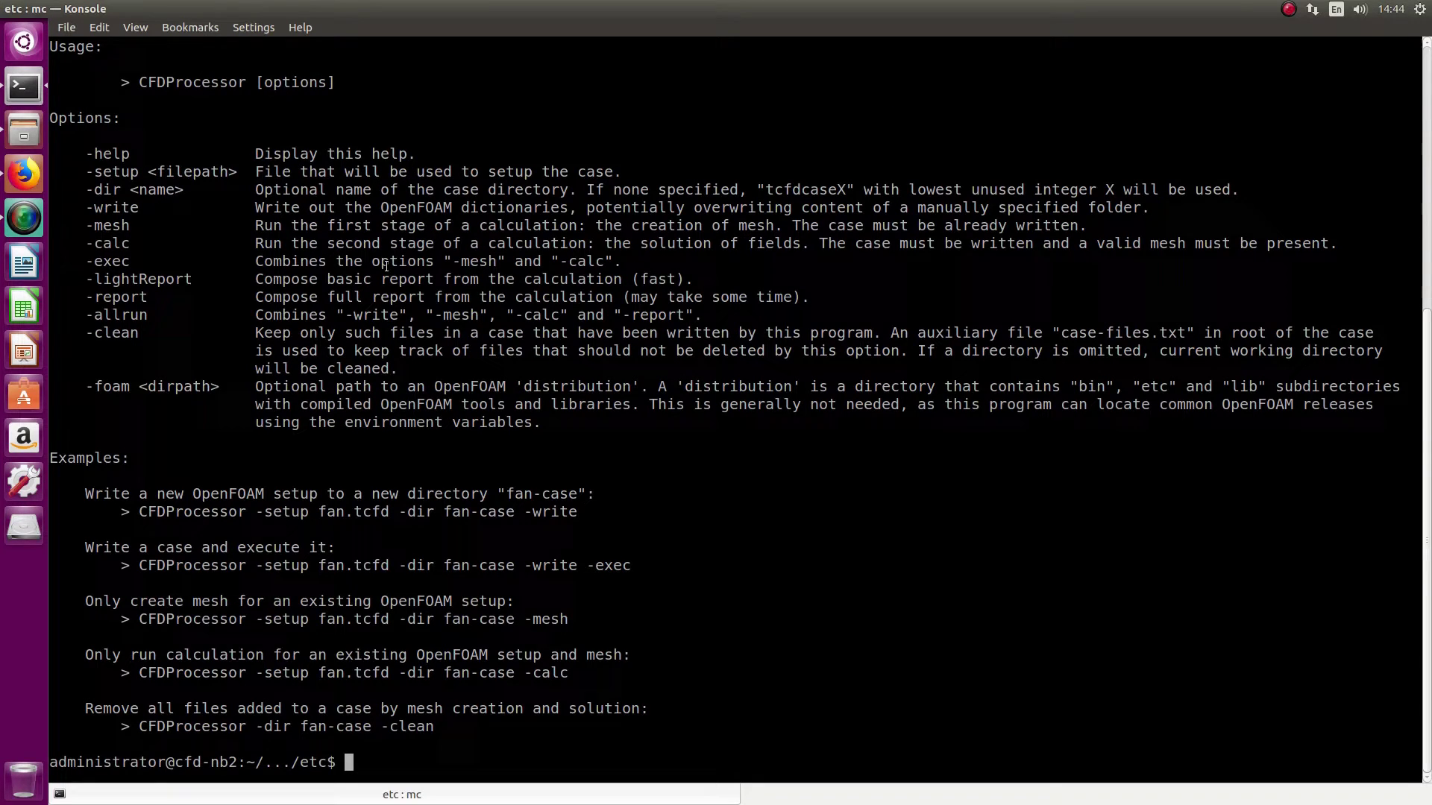
pyautogui.press('Return')
pyautogui.press('Return')
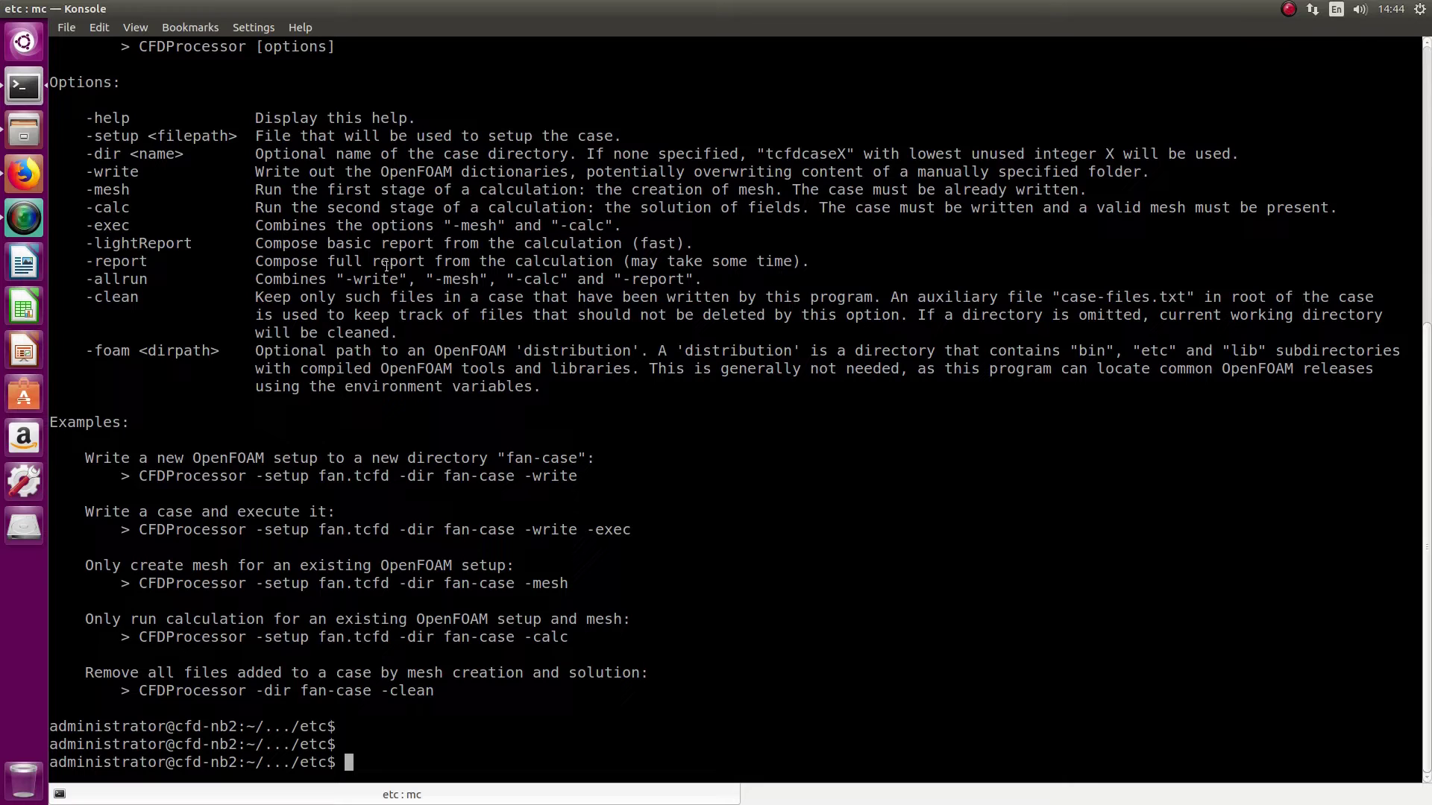
pyautogui.hotkey('ctrl', 'o')
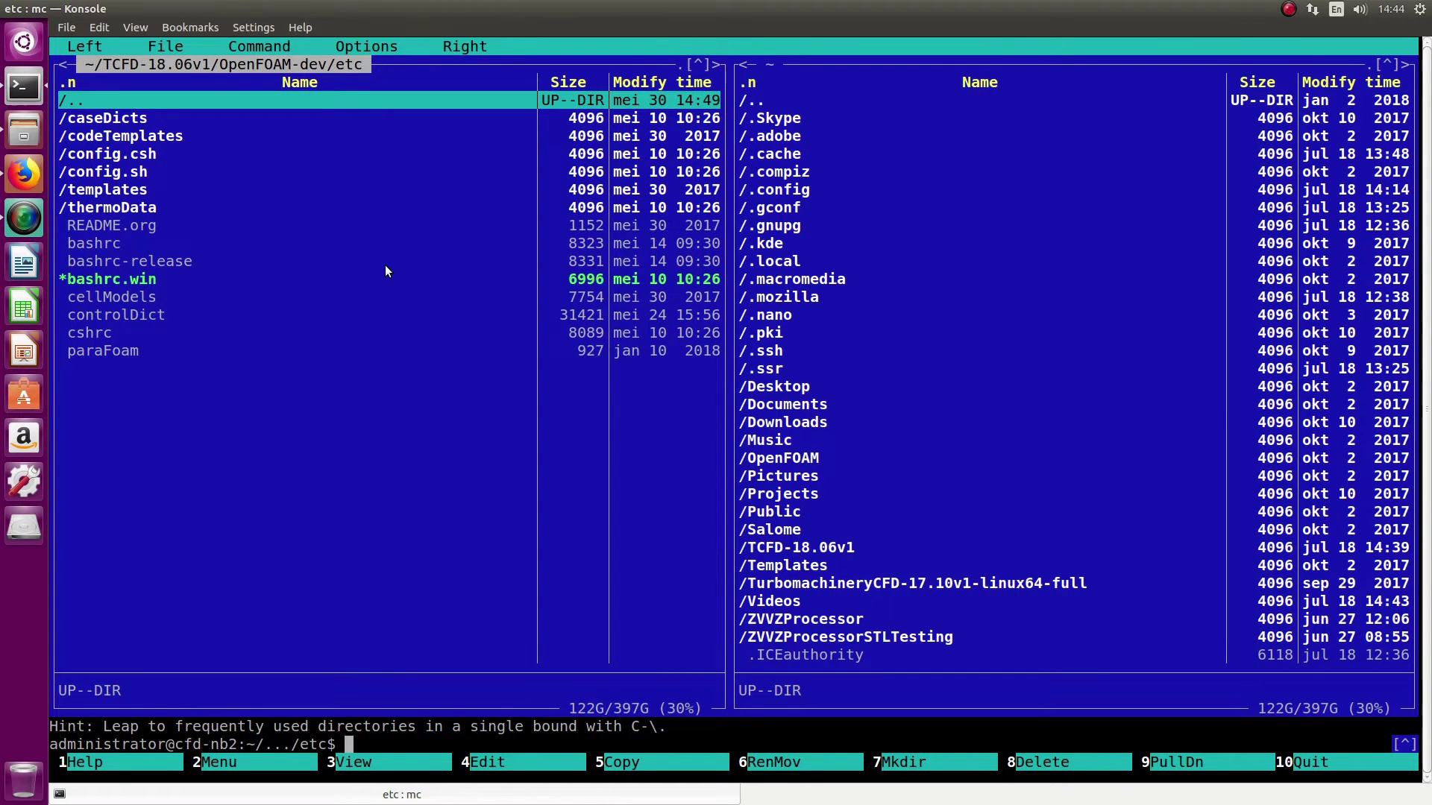
# Go up from etc to TCFD-18.06v1, then down into TurbomachineryCFD/tutorials/CFDProcessor/axial-fan-simple.
pyautogui.press('Return')
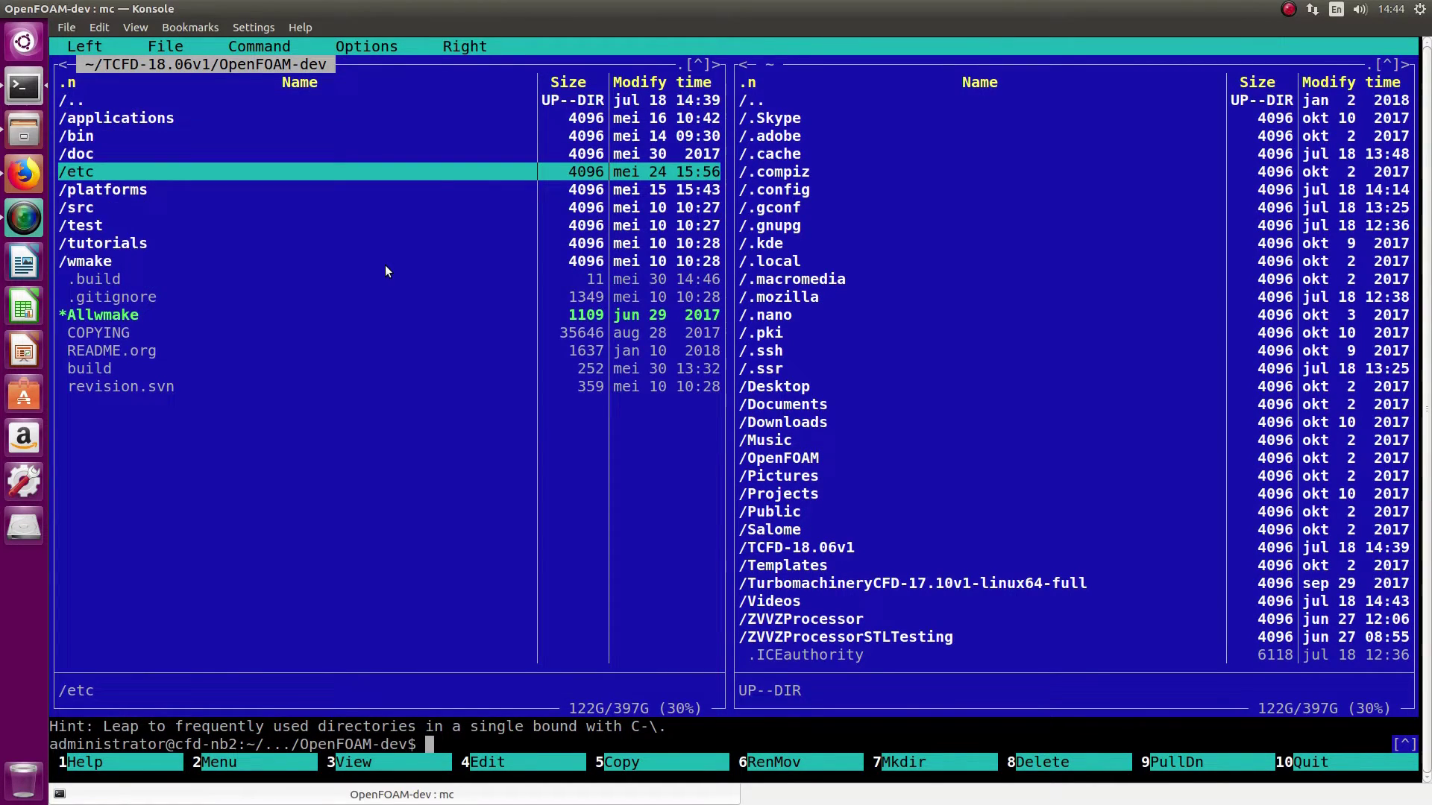
pyautogui.press('Up')
pyautogui.press('Up')
pyautogui.press('Up')
pyautogui.press('Up')
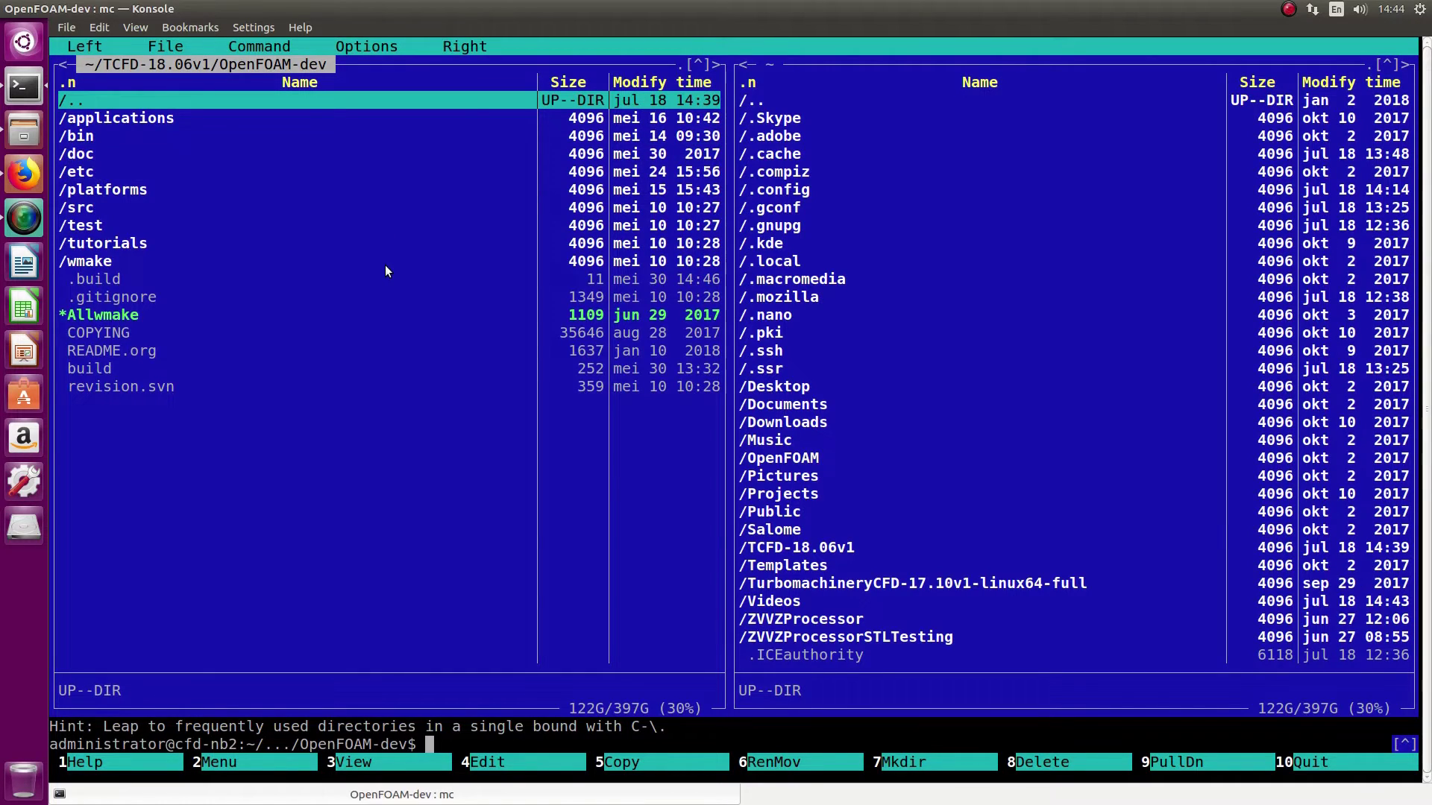
pyautogui.press('Return')
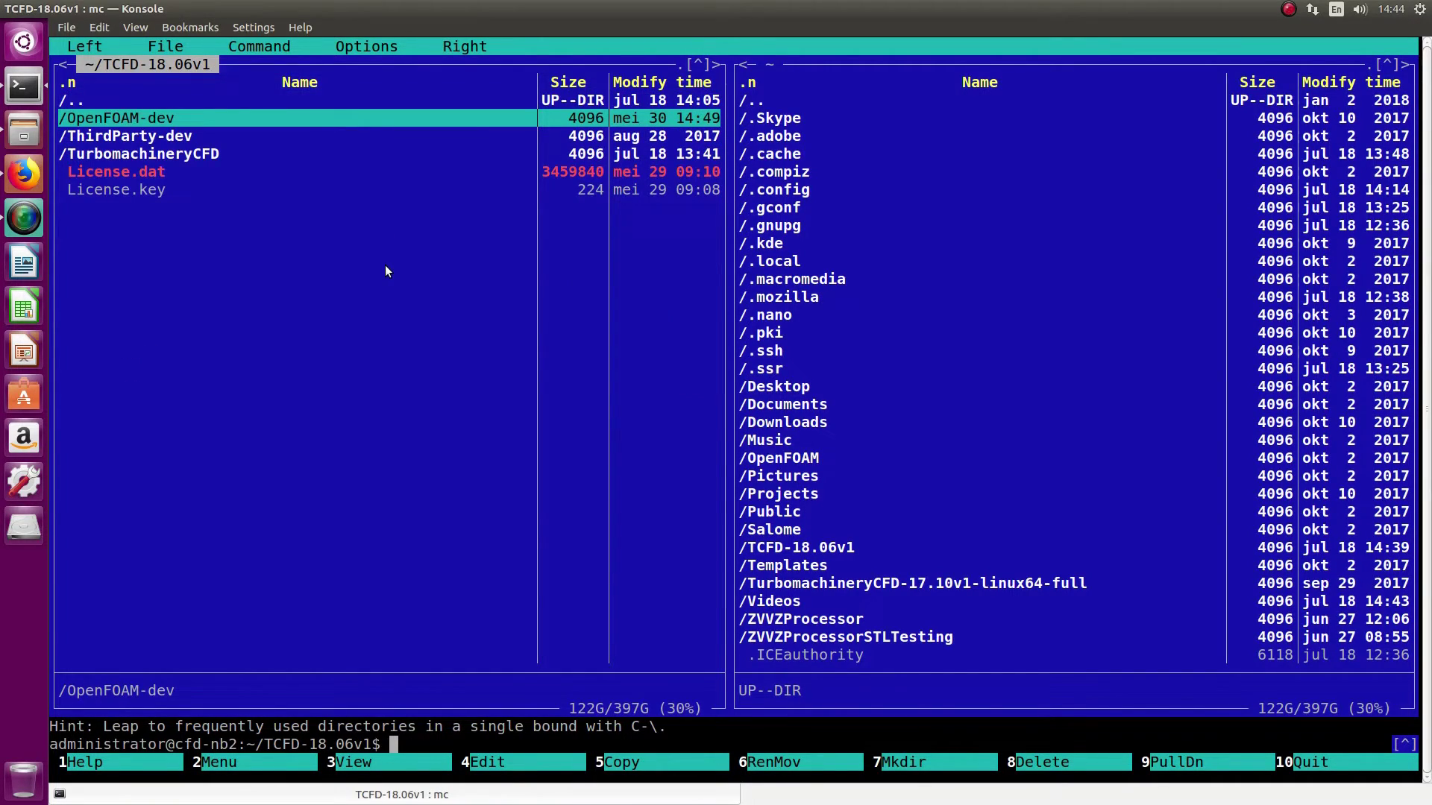
pyautogui.press('Down')
pyautogui.press('Down')
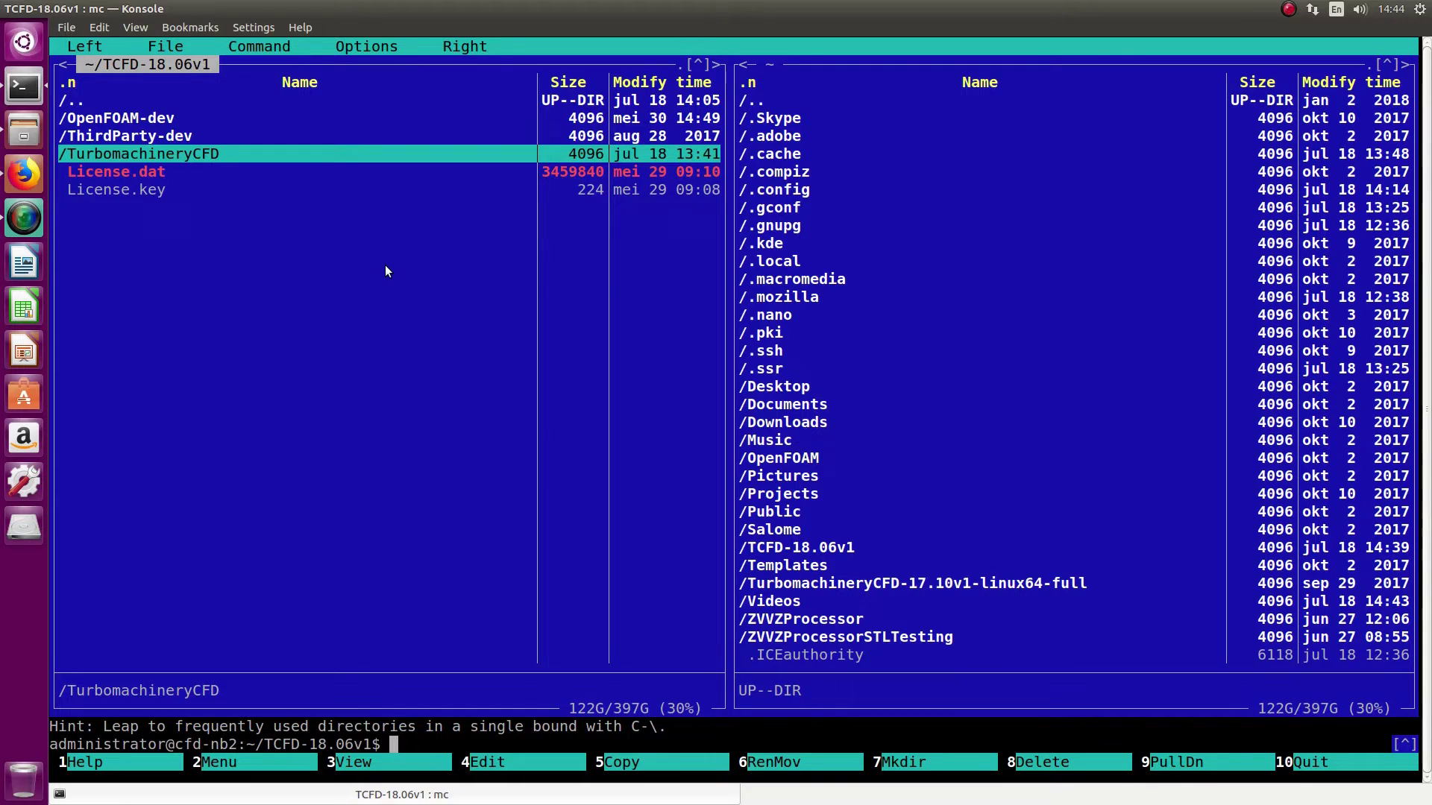
pyautogui.press('Return')
pyautogui.press('Down')
pyautogui.press('Down')
pyautogui.press('Down')
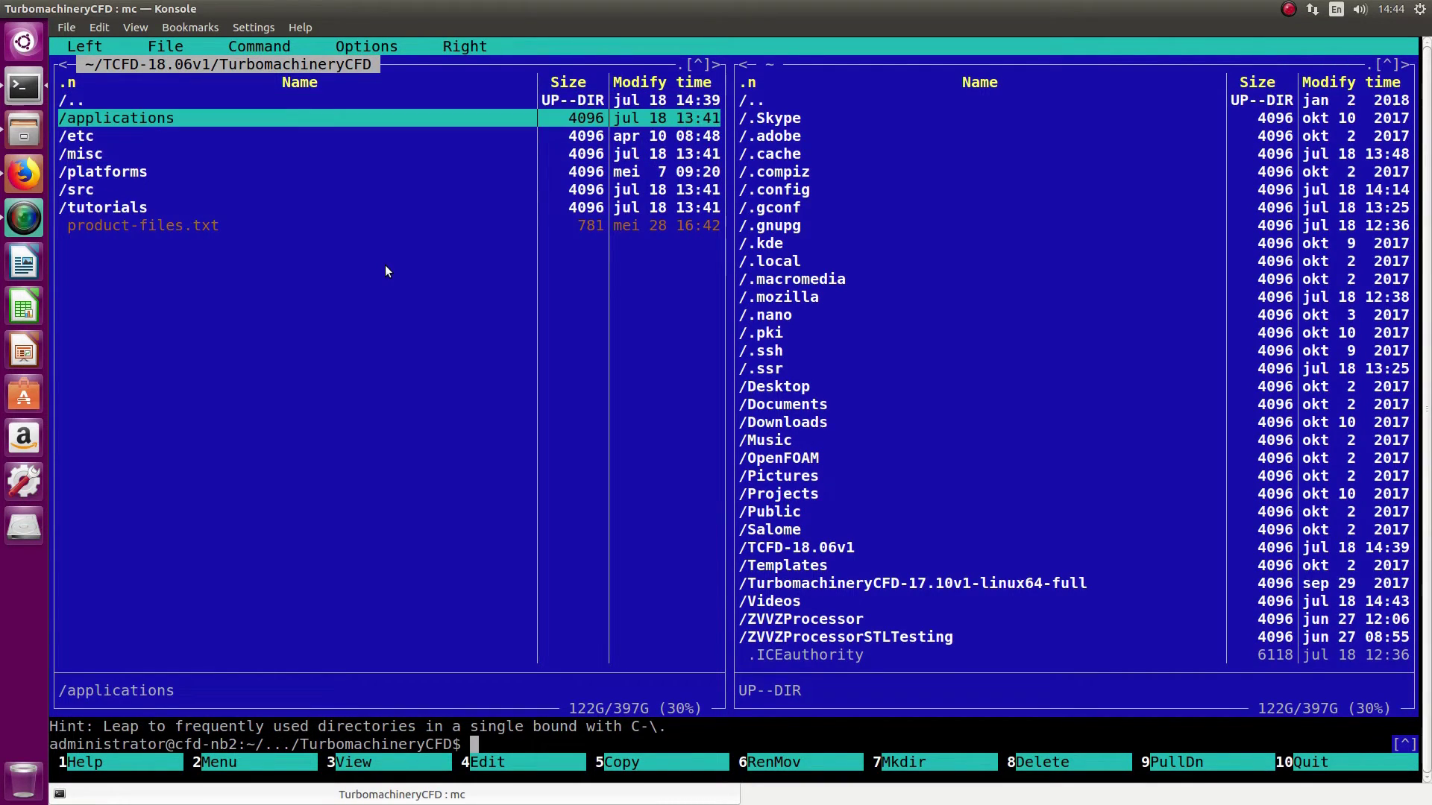
pyautogui.press('Down')
pyautogui.press('Down')
pyautogui.press('Down')
pyautogui.press('Return')
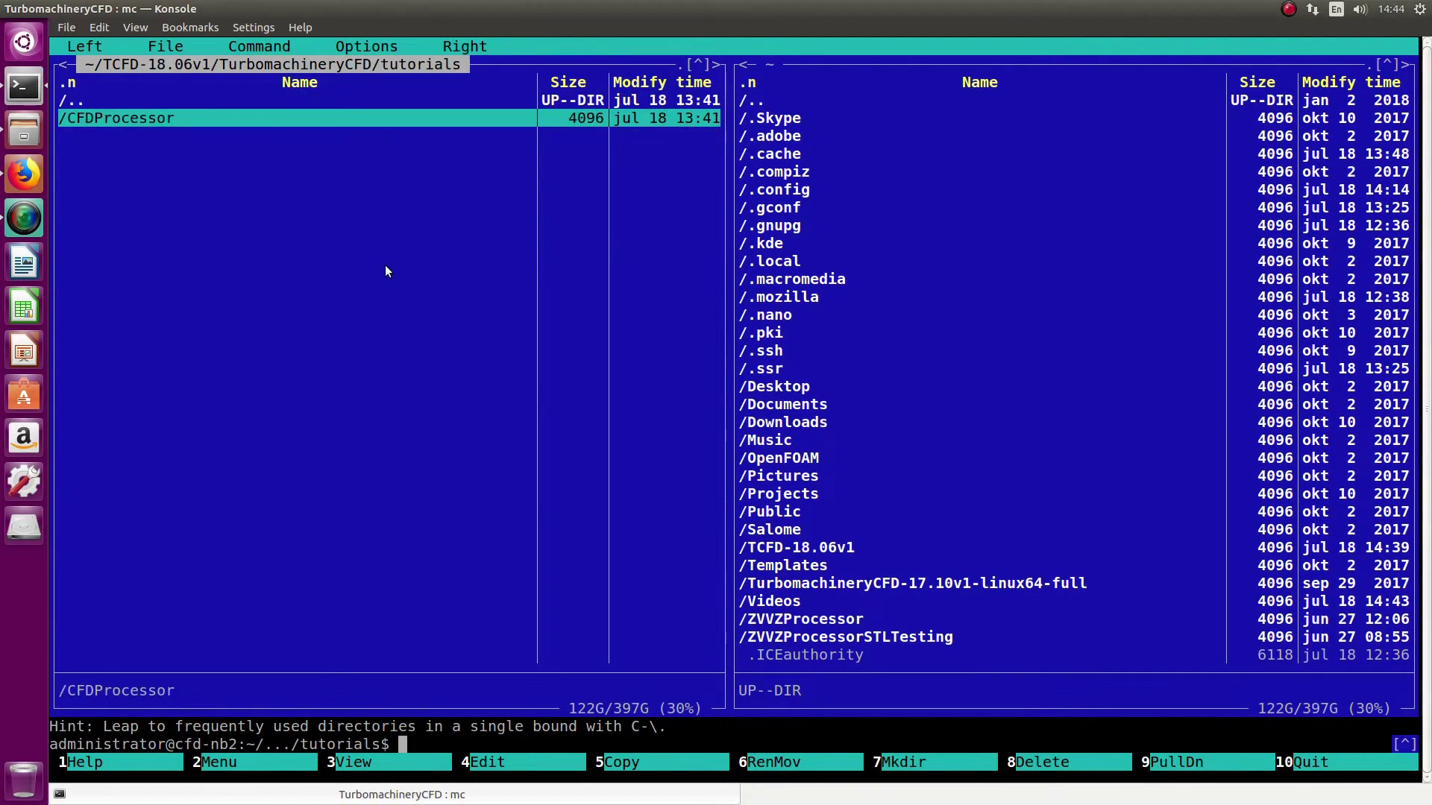
pyautogui.press('Return')
pyautogui.press('Down')
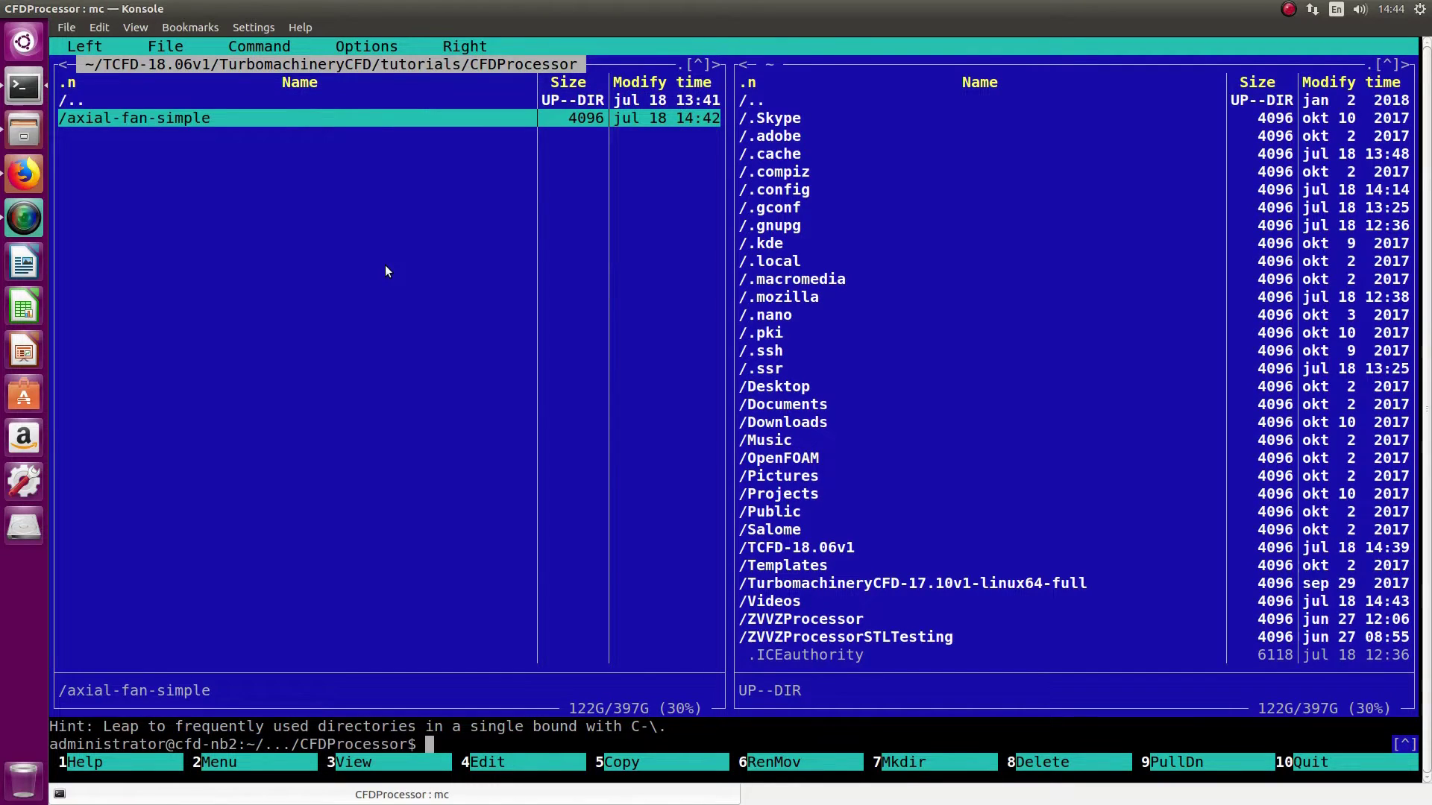
pyautogui.press('Return')
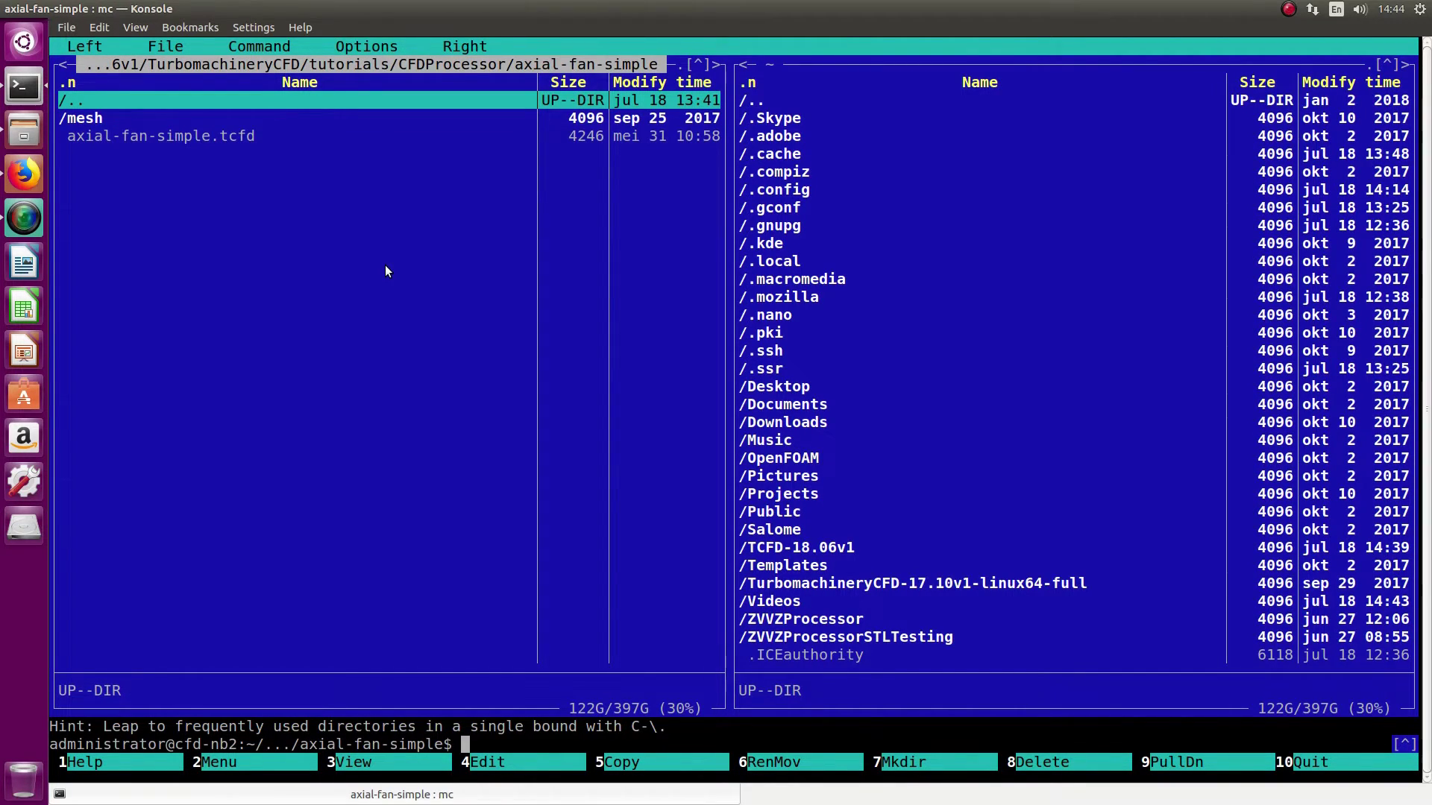
# Run 'CFDProcessor -setup axial-fan-simple.tcfd -allrun &' in the background from the shell.
pyautogui.hotkey('ctrl', 'o')
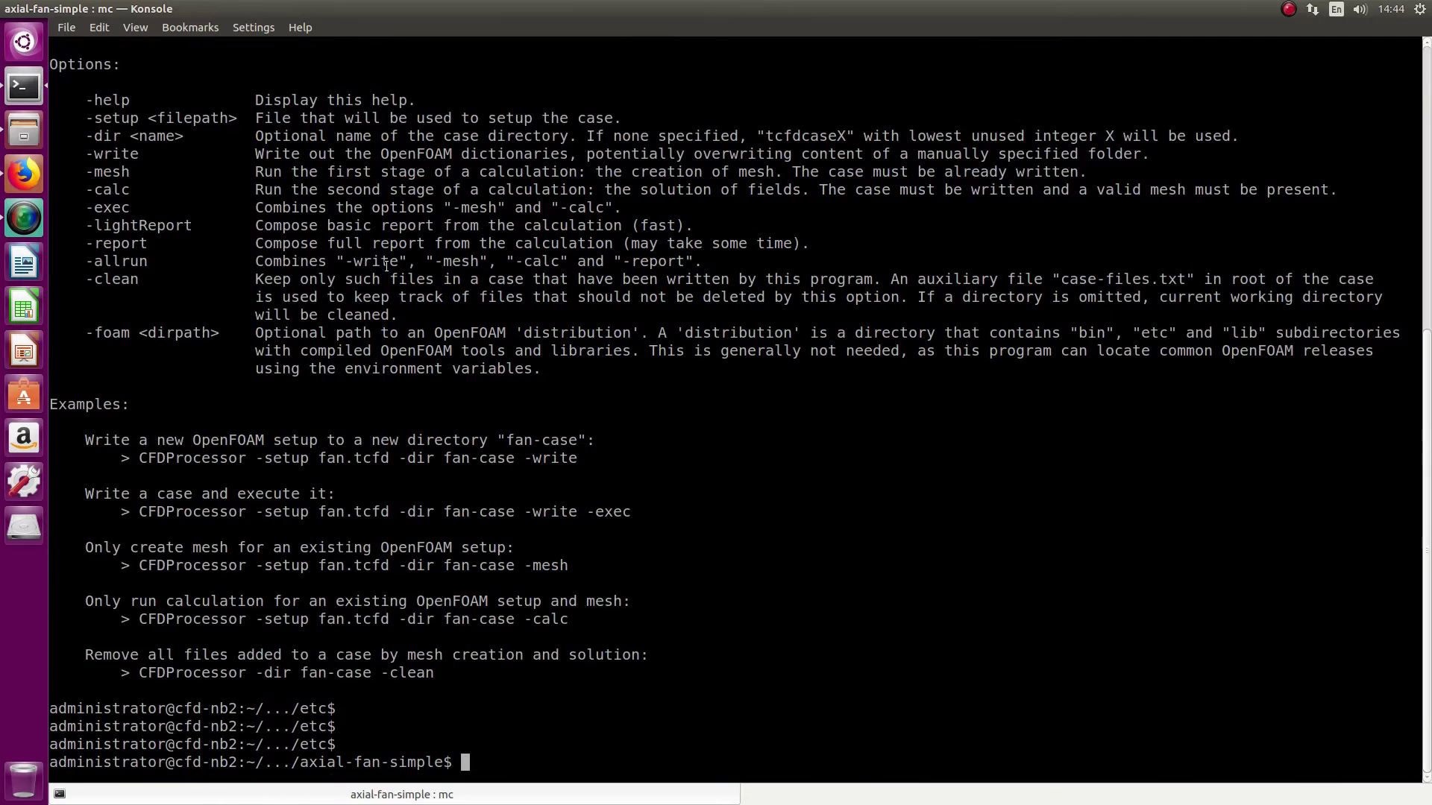
pyautogui.press('Return')
pyautogui.press('Return')
pyautogui.write('CFDP')
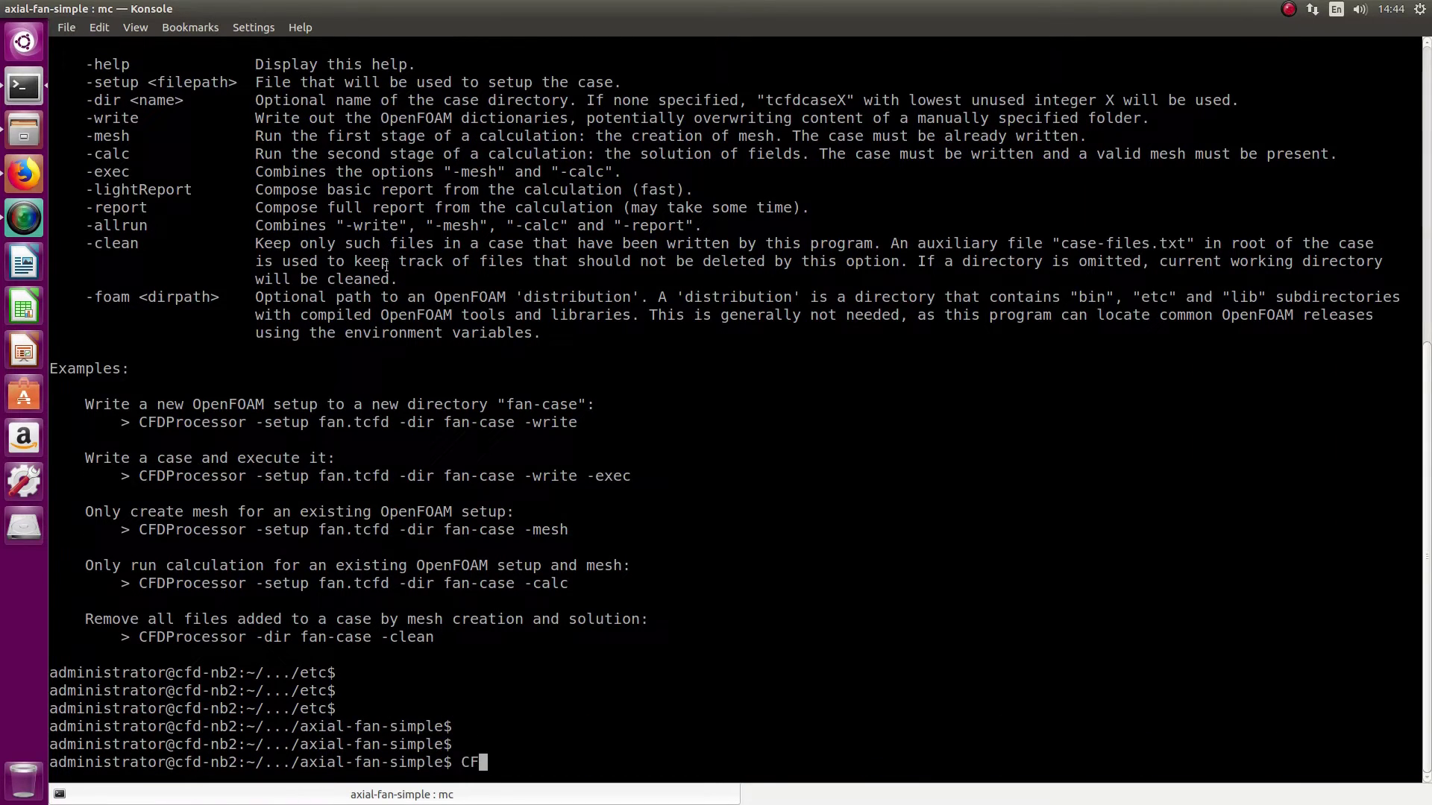
pyautogui.press('Tab')
pyautogui.write('-setup')
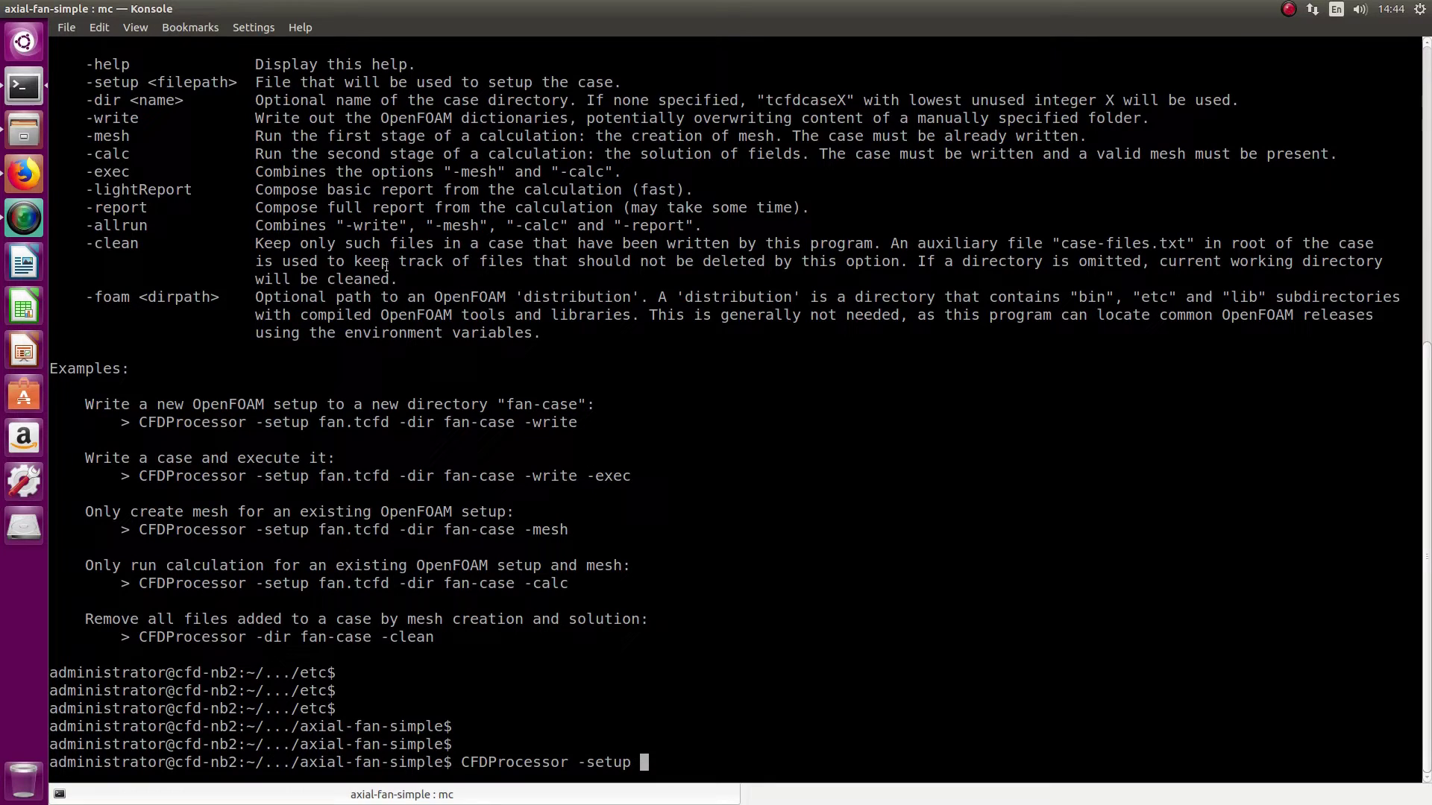
pyautogui.write(' a')
pyautogui.press('Tab')
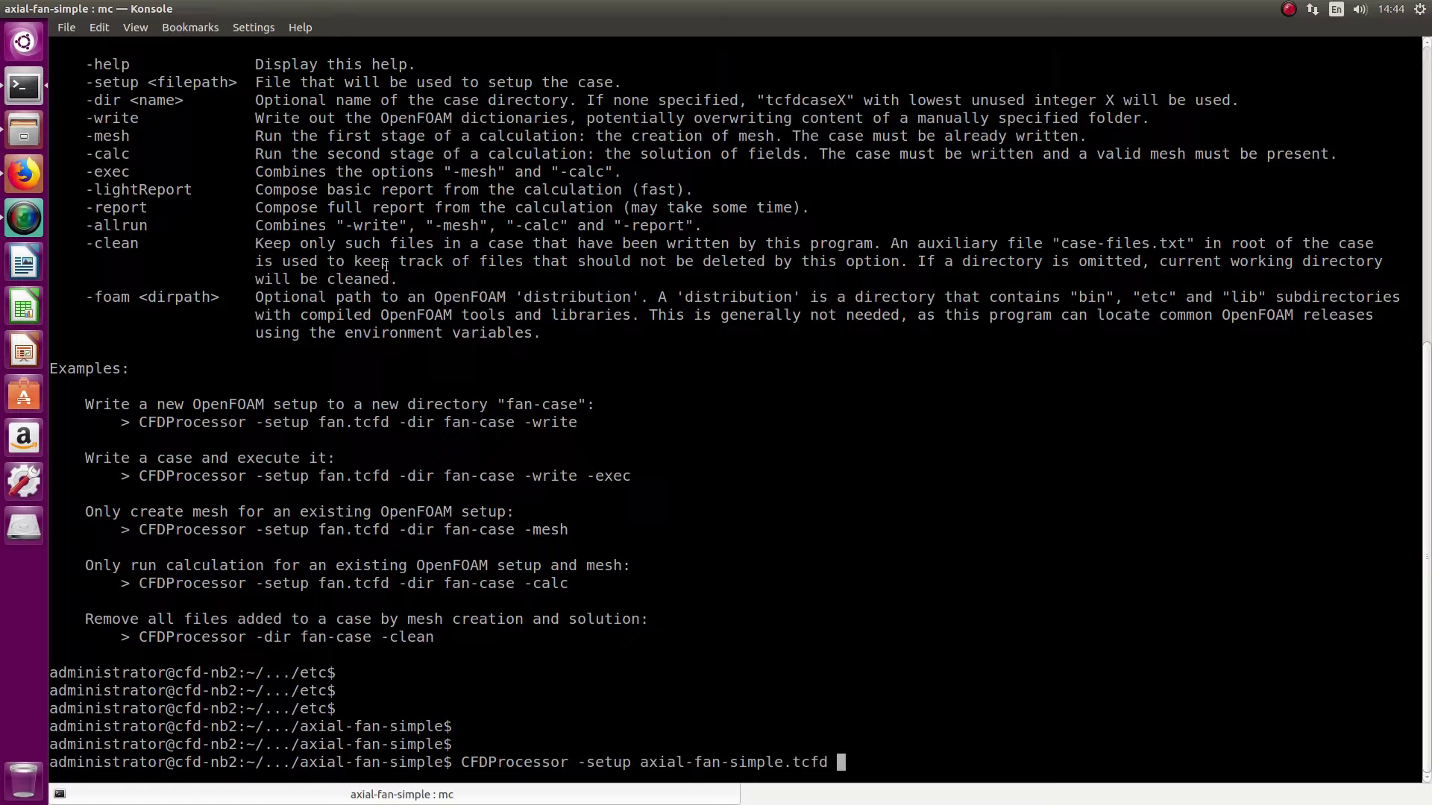
pyautogui.write('-allrun')
pyautogui.write(' &')
pyautogui.press('Return')
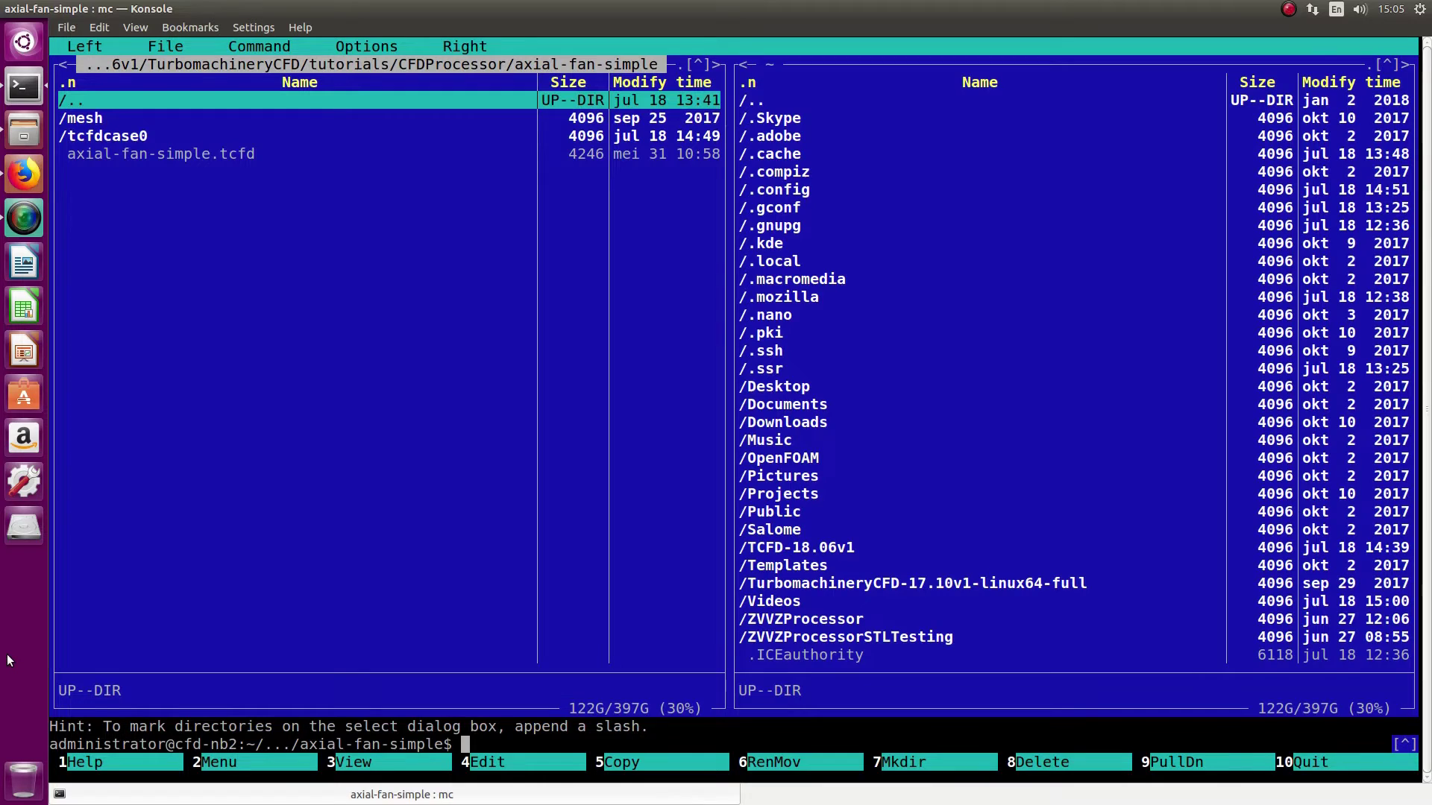
# Navigate up from the case folder to the home folder and select .bashrc.
pyautogui.press('Return')
pyautogui.press('Up')
pyautogui.press('Return')
pyautogui.press('Up')
pyautogui.press('Return')
pyautogui.press('Up')
pyautogui.press('Up')
pyautogui.press('Up')
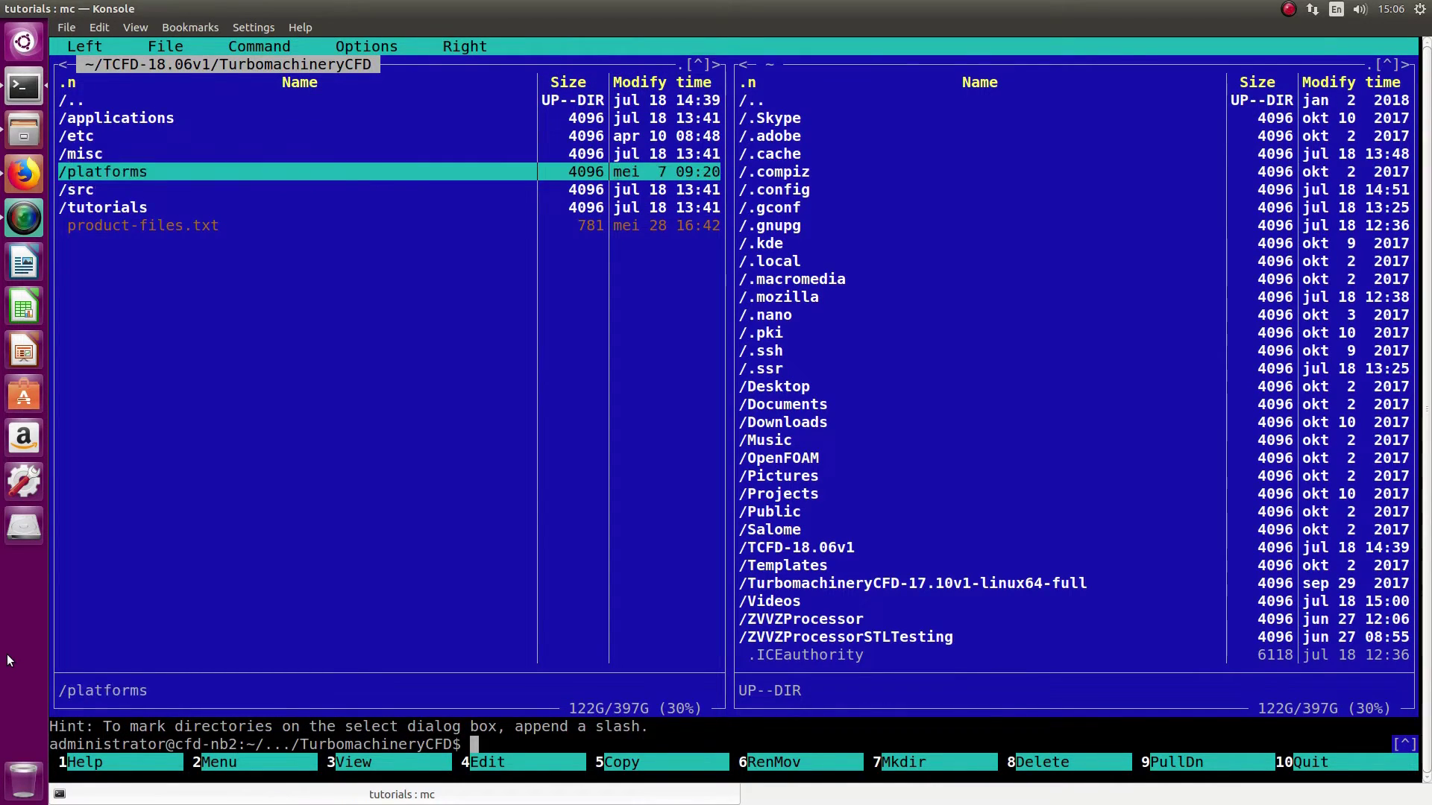
pyautogui.press('Return')
pyautogui.press('Up')
pyautogui.press('Up')
pyautogui.press('Up')
pyautogui.press('Return')
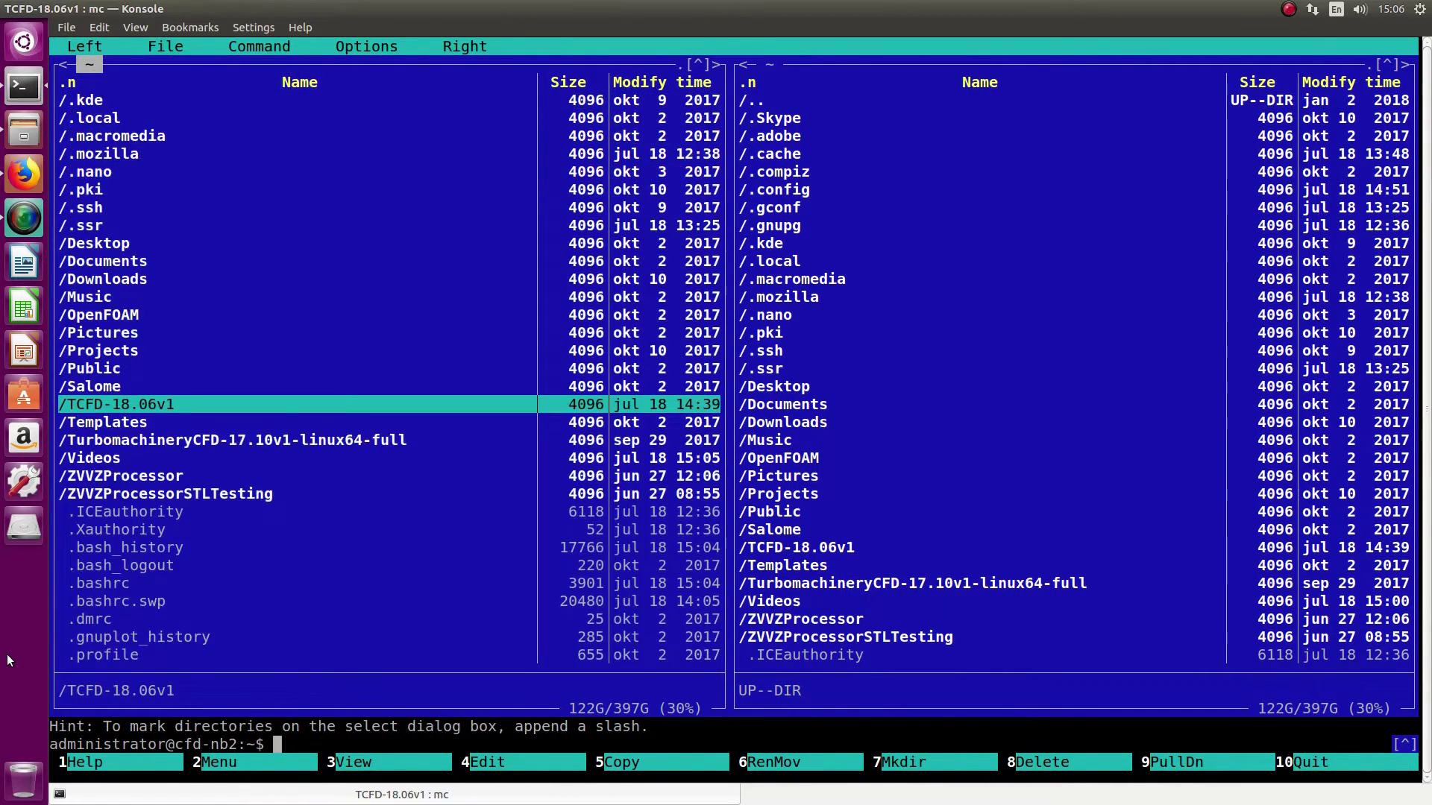
pyautogui.press('Up')
pyautogui.press('Down')
pyautogui.press('Down')
pyautogui.press('Down')
pyautogui.press('Down')
pyautogui.press('Down')
pyautogui.press('Down')
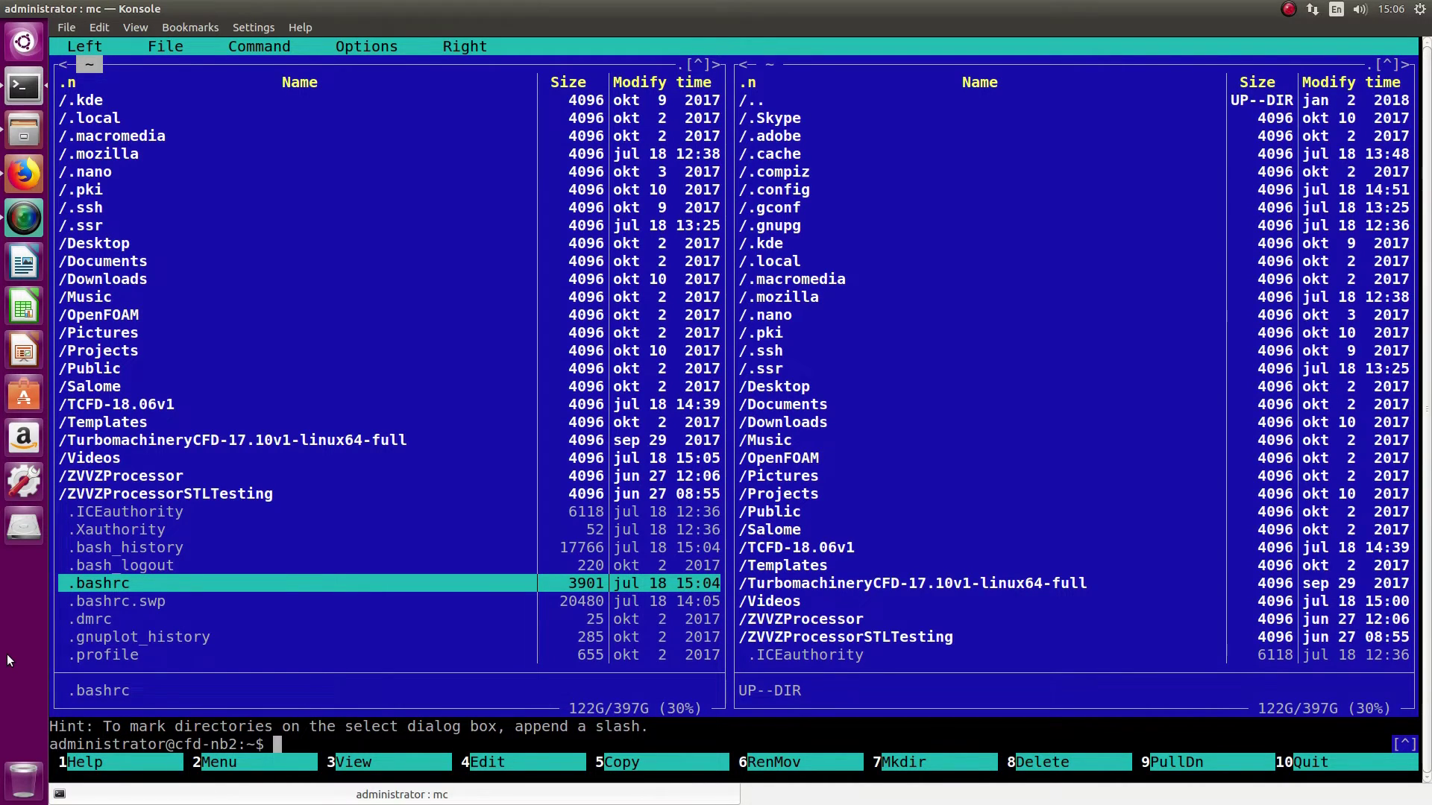
# Add 'source /home/administrator/TCFD-18.06v1/OpenFOAM-dev/etc/bashrc-release' to .bashrc and save it.
pyautogui.press('F4')
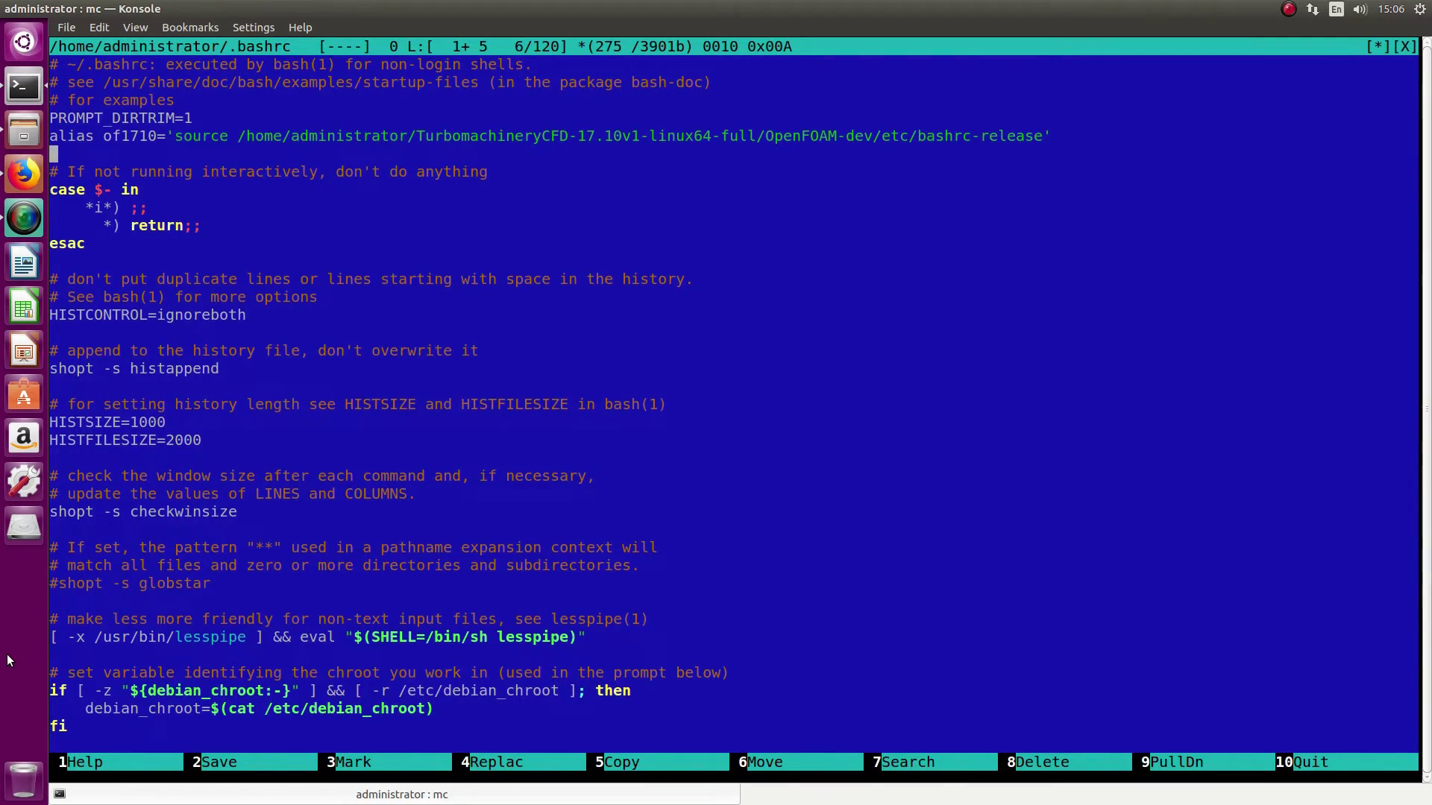
pyautogui.press('Return')
pyautogui.press('Return')
pyautogui.press('Up')
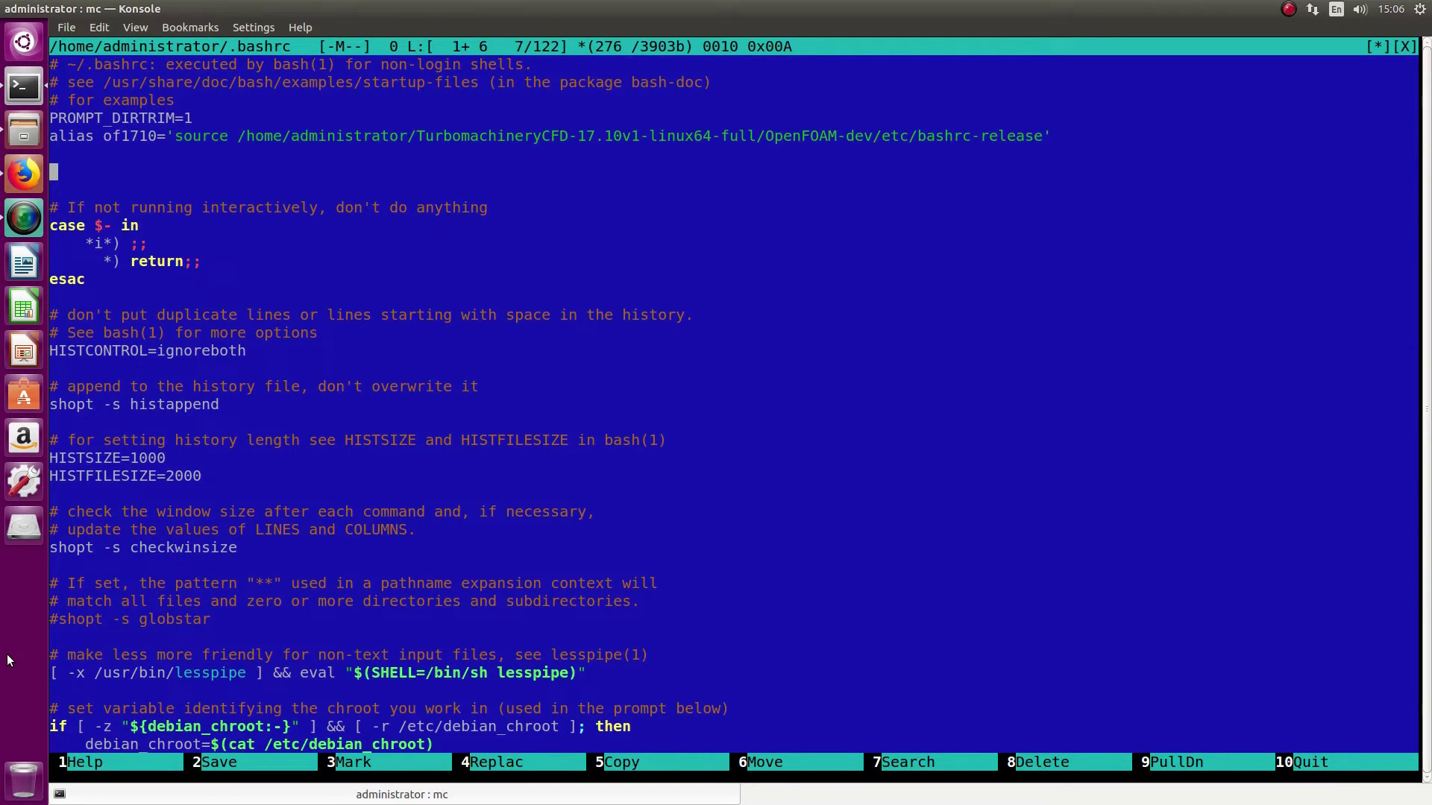
pyautogui.write('source /')
pyautogui.write('home')
pyautogui.write('/')
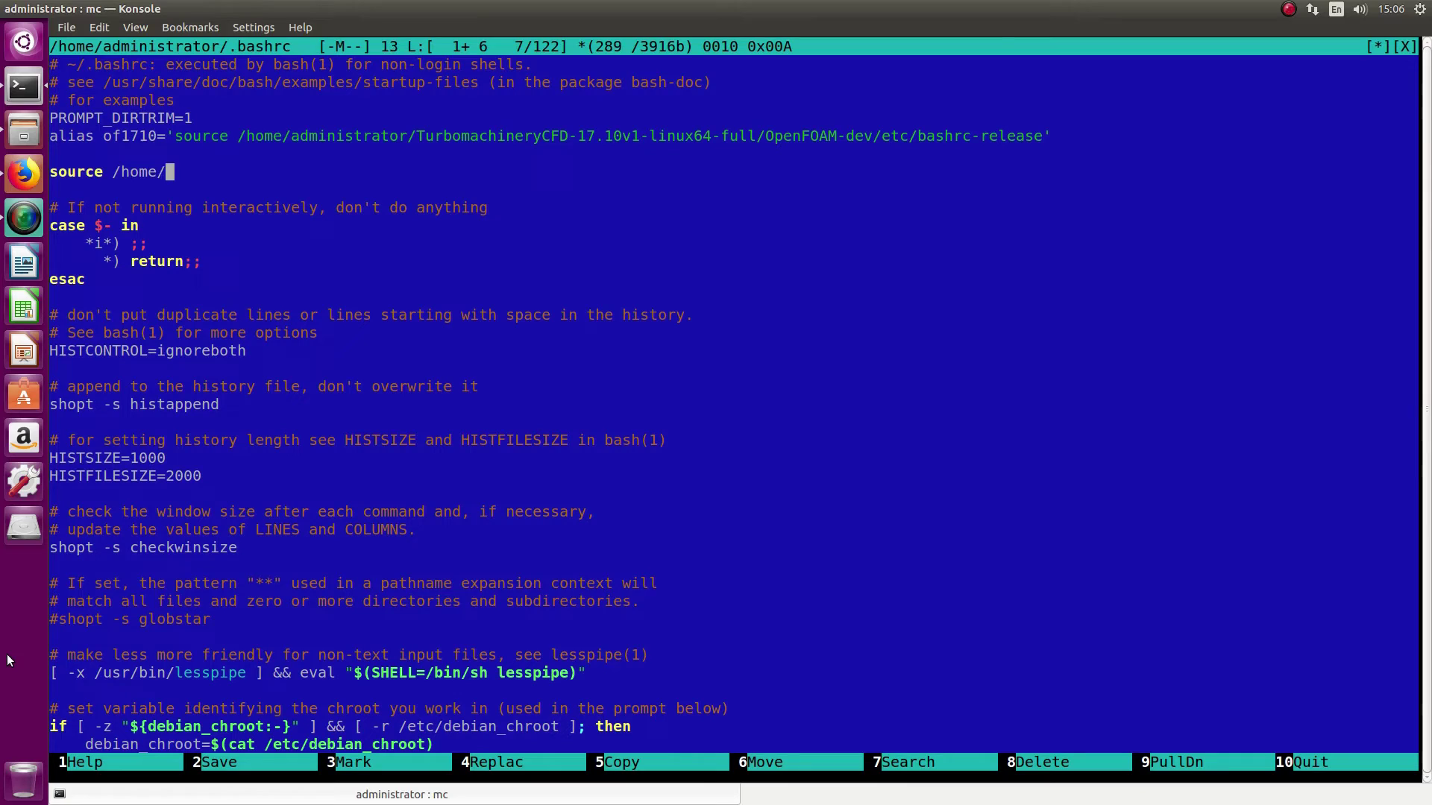
pyautogui.write('administrator')
pyautogui.write('/TCFD')
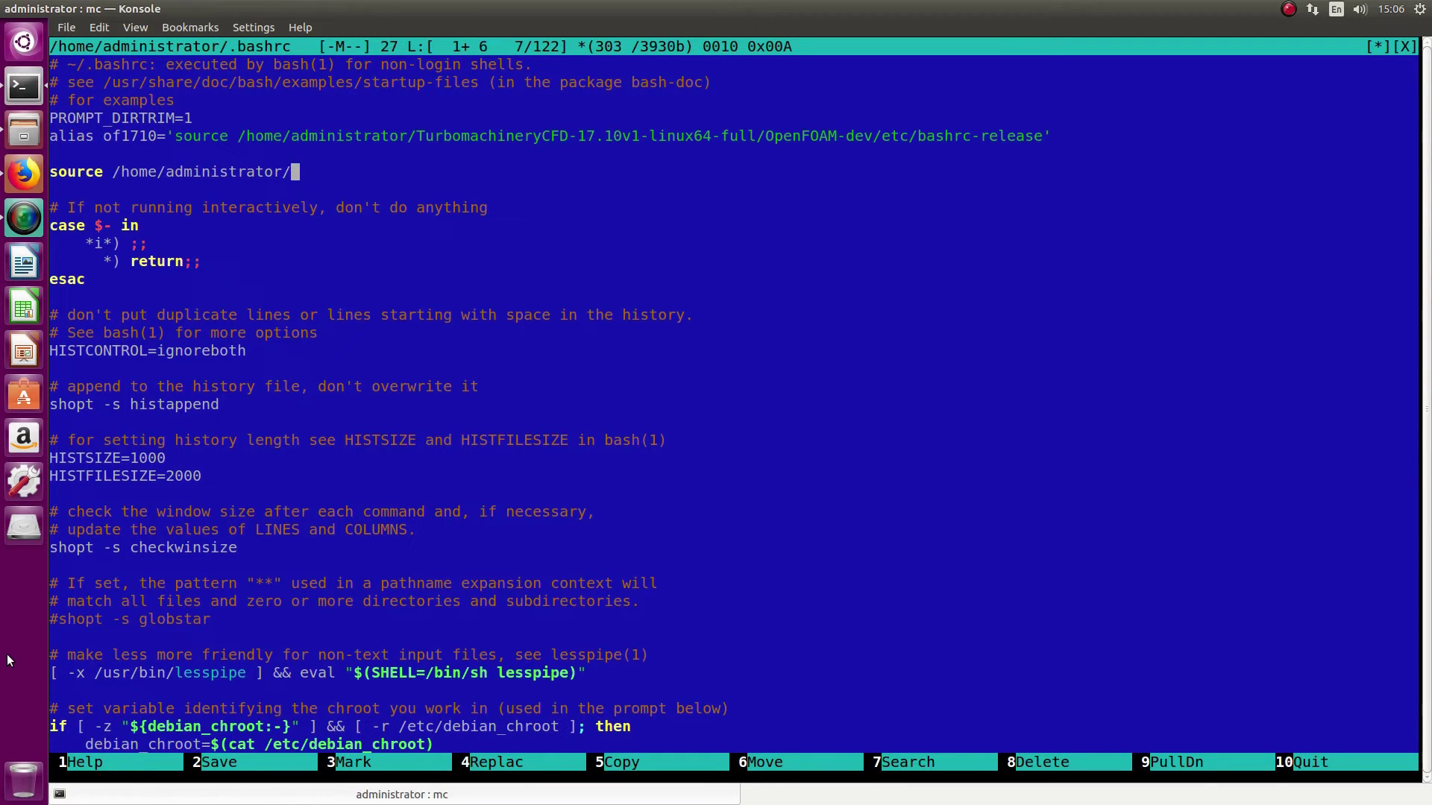
pyautogui.write('-')
pyautogui.write('18.0')
pyautogui.write('6')
pyautogui.write('v1')
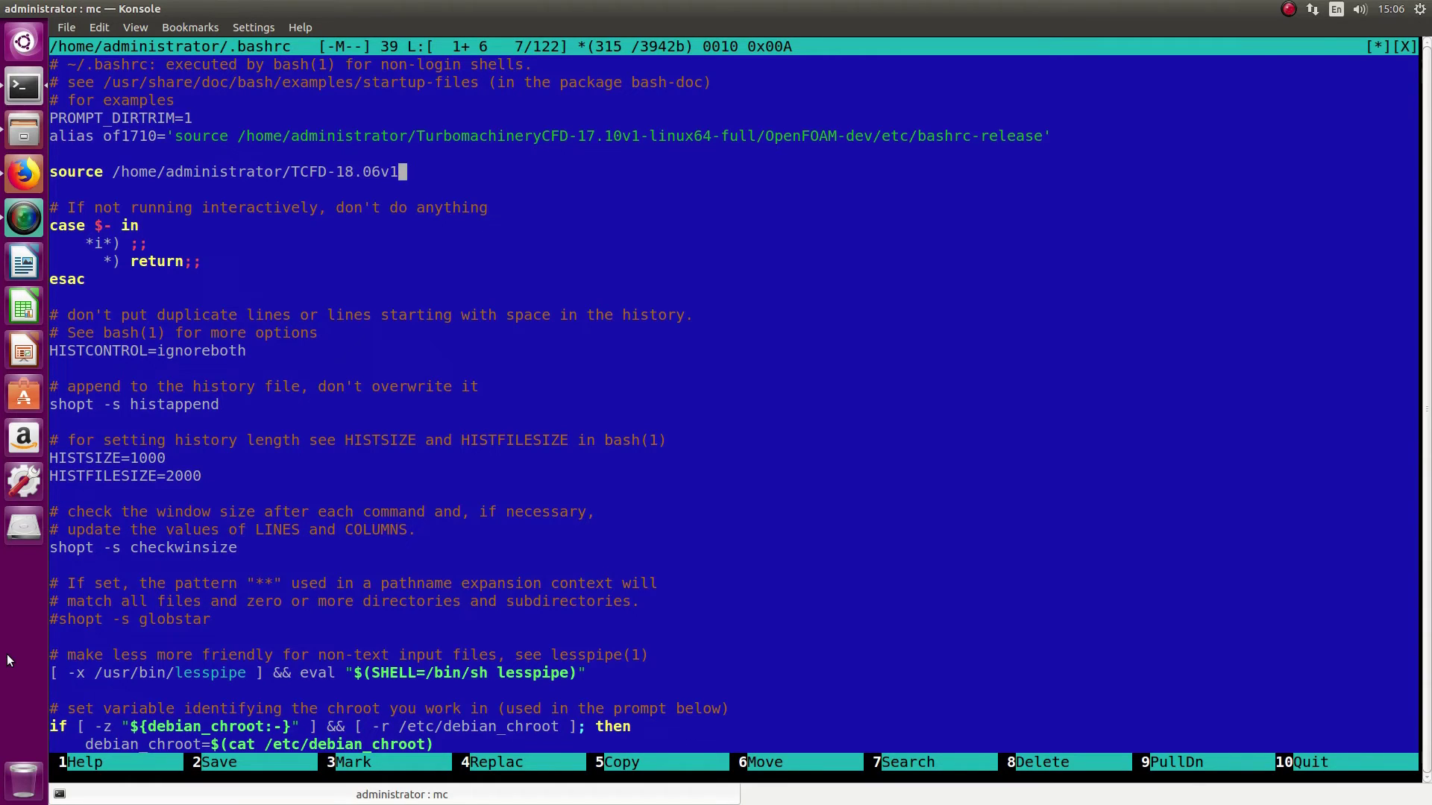
pyautogui.write('/')
pyautogui.write('OpenFOAM')
pyautogui.write('0')
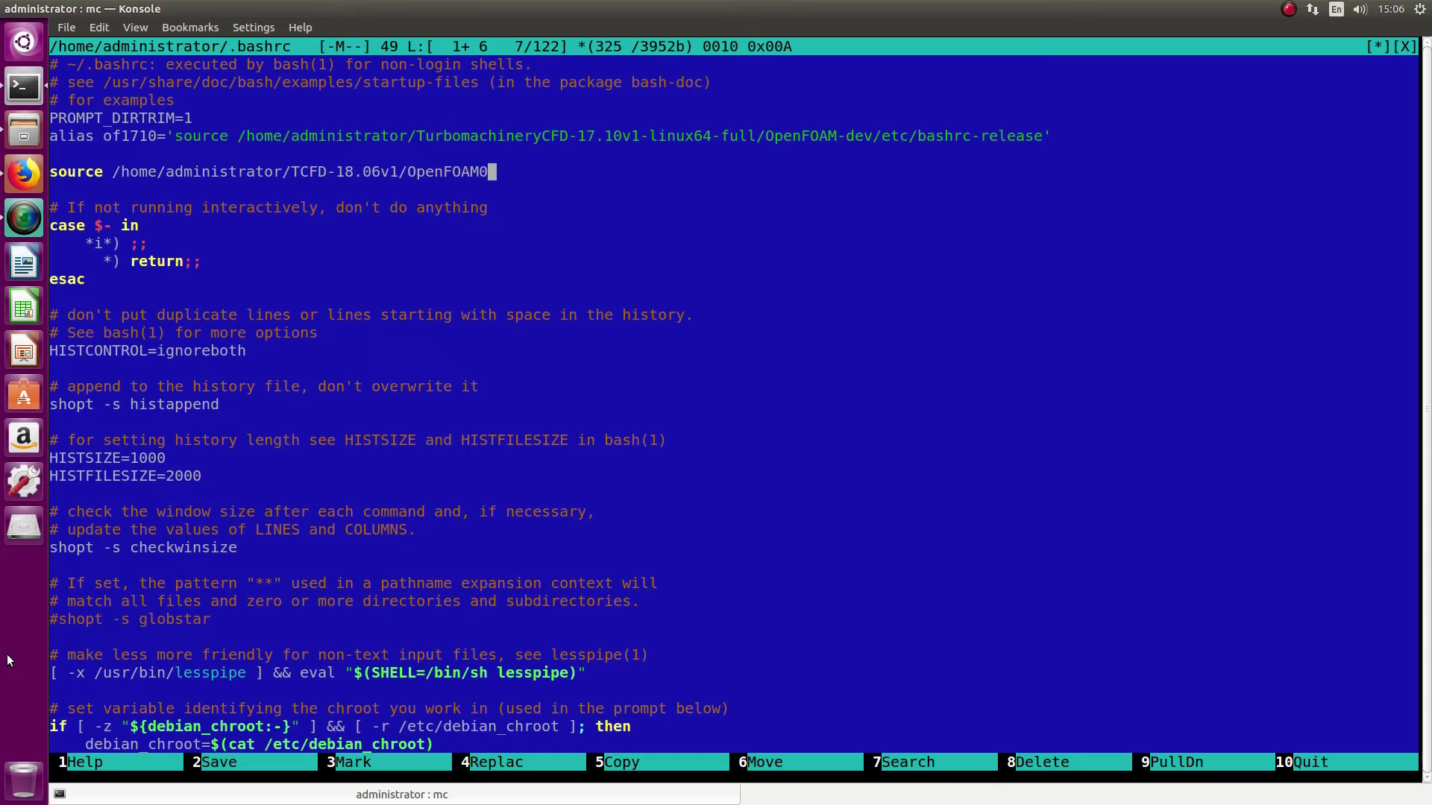
pyautogui.press('BackSpace')
pyautogui.write('-dev')
pyautogui.write('/')
pyautogui.write('etc')
pyautogui.write('/bash')
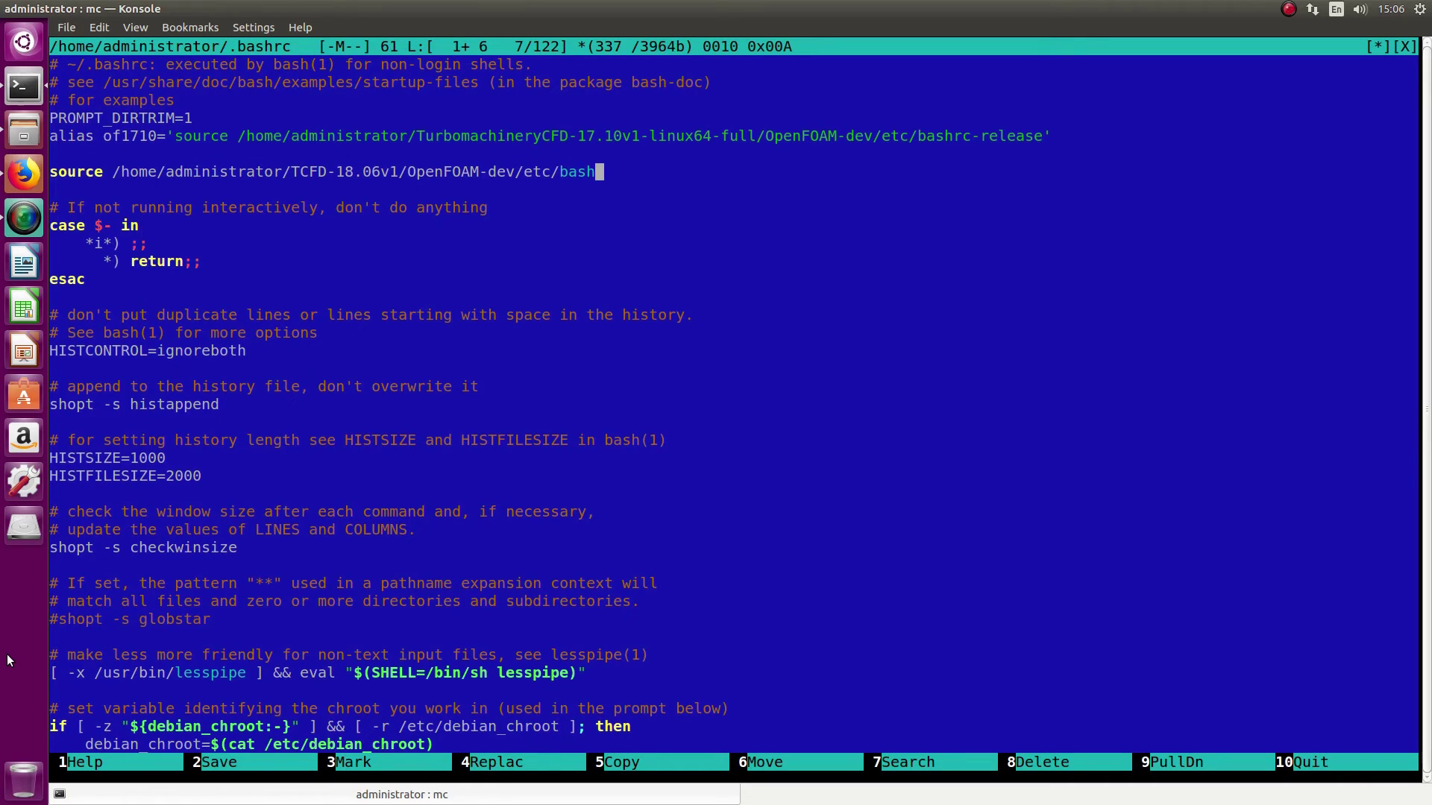
pyautogui.write('rc-release')
pyautogui.press('F2')
pyautogui.press('Return')
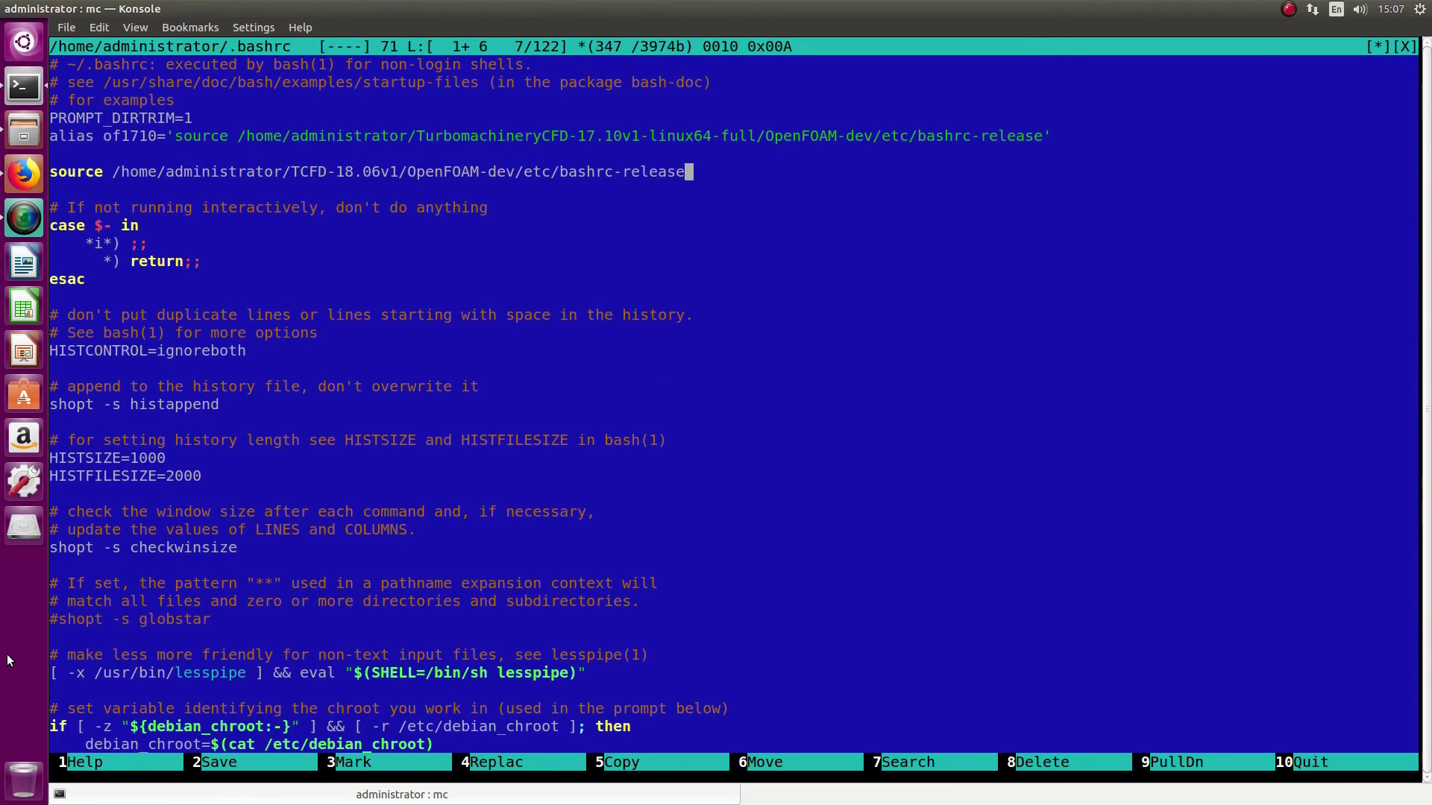
# Quit the editor, open a new Konsole window, and enlarge its font.
pyautogui.press('F10')
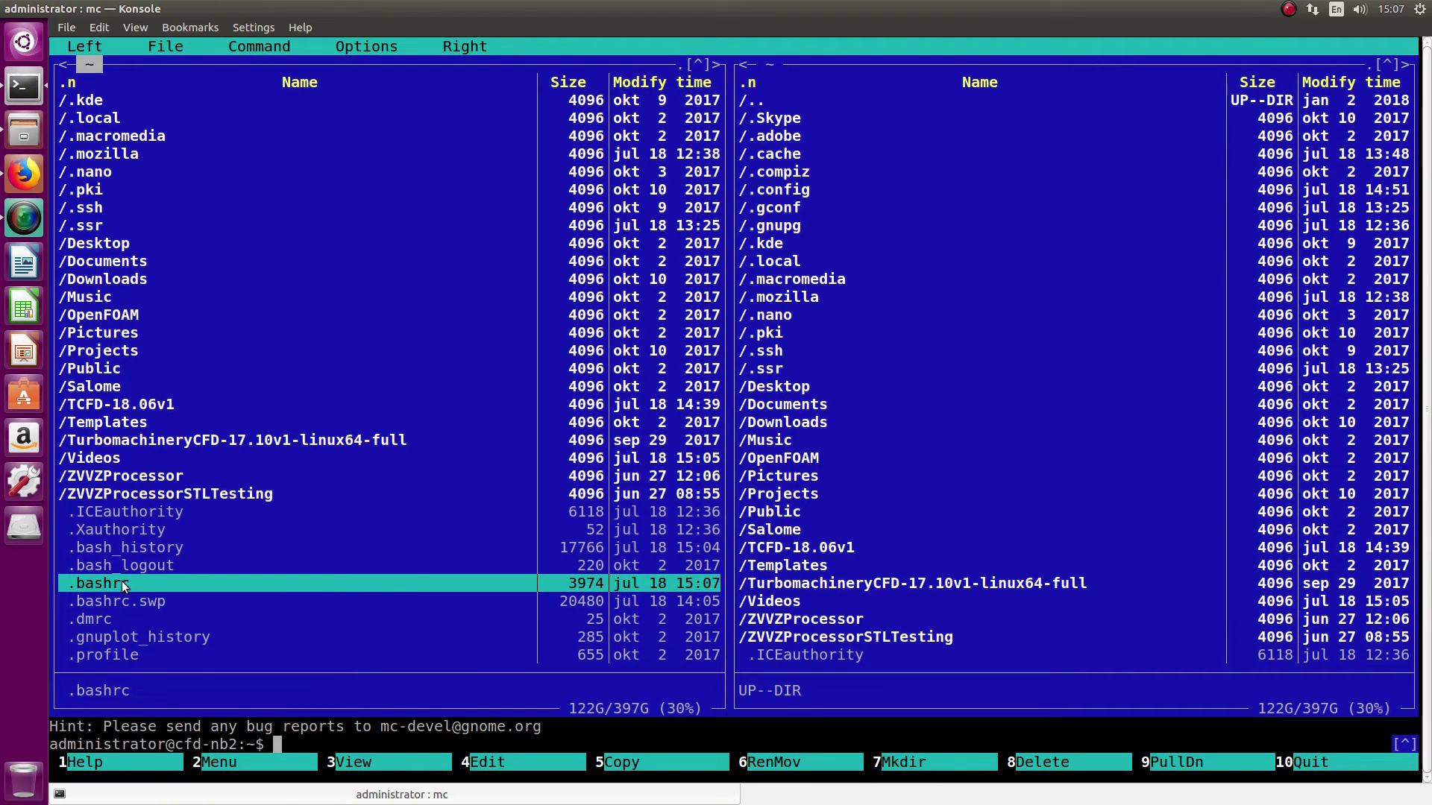
pyautogui.rightClick(23, 86)
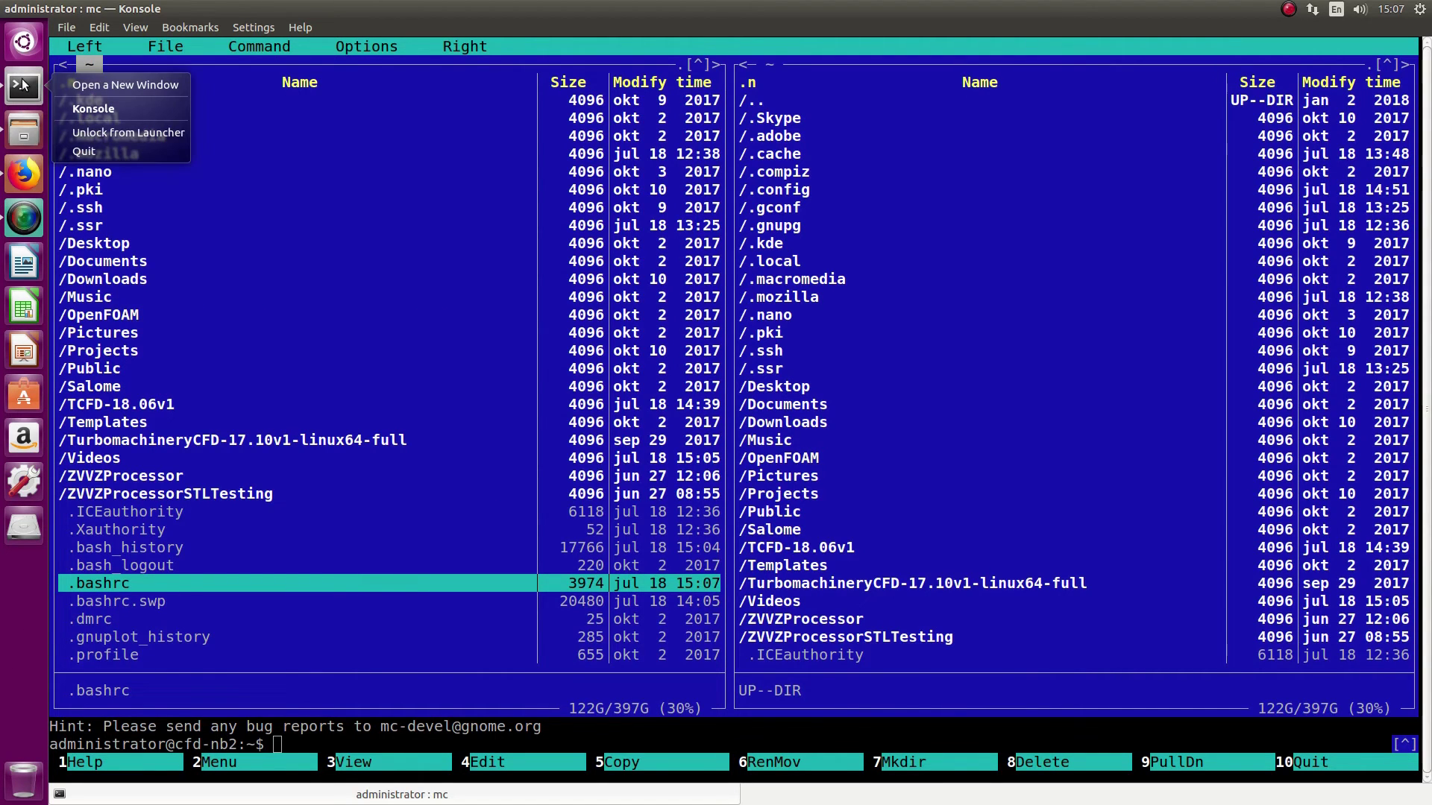
pyautogui.click(91, 85)
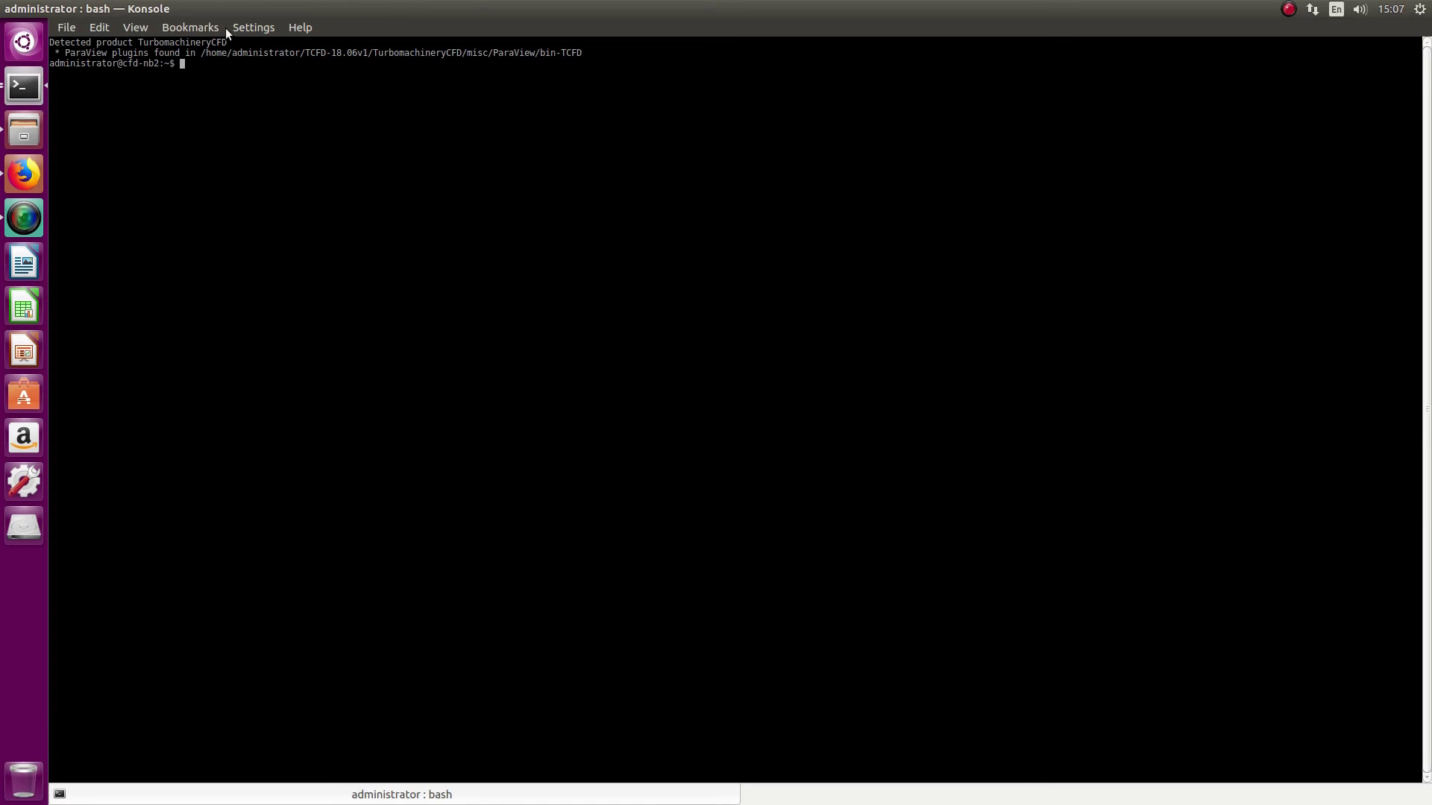
pyautogui.hotkey('ctrl', '+')
pyautogui.hotkey('ctrl', '+')
pyautogui.hotkey('ctrl', '+')
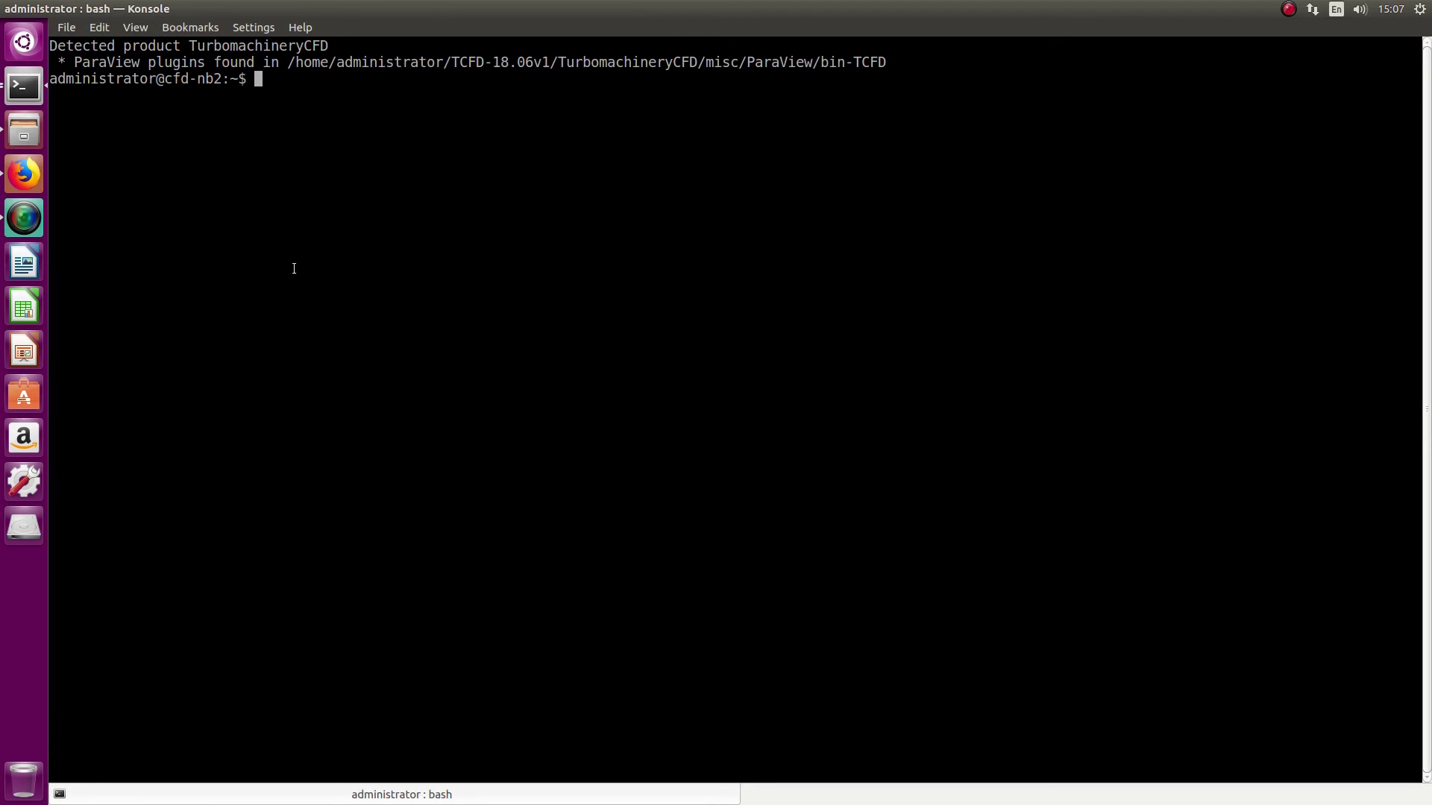
# Run CFDProcessor by name to display its usage help.
pyautogui.write('CFD')
pyautogui.press('Tab')
pyautogui.press('Return')
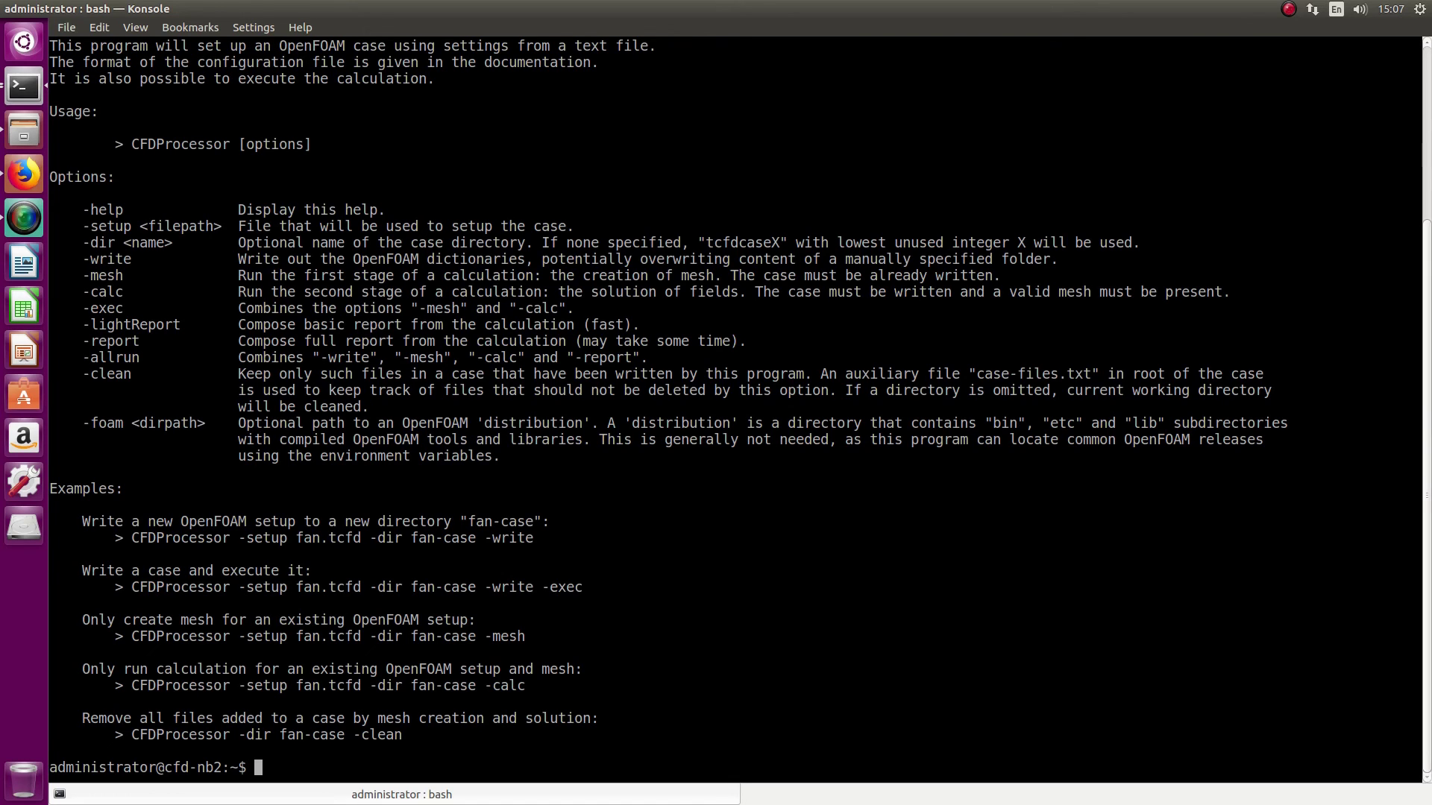